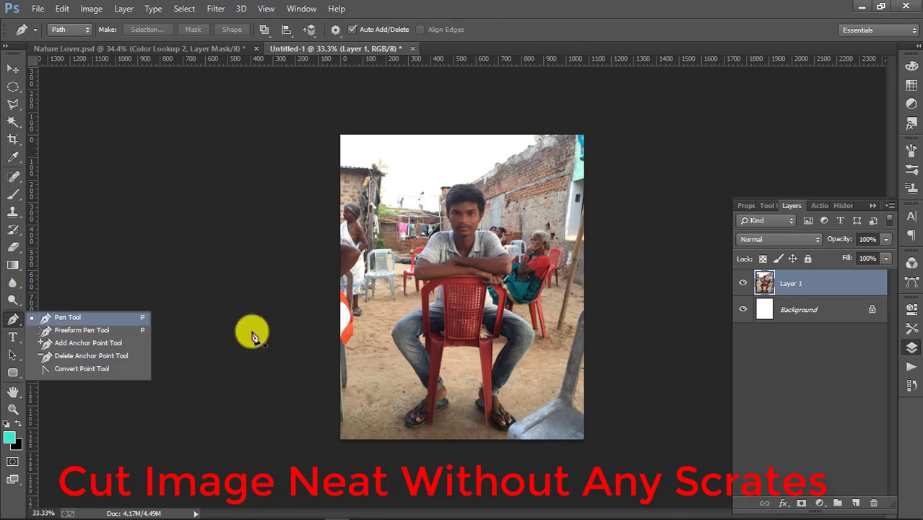
# Step: Trace the seated man and his red chair with the Pen tool, cut them out, and nudge the cutout slightly down
pyautogui.moveTo(418, 335); pyautogui.dragTo(492, 338)
pyautogui.moveTo(397, 391); pyautogui.dragTo(388, 239)
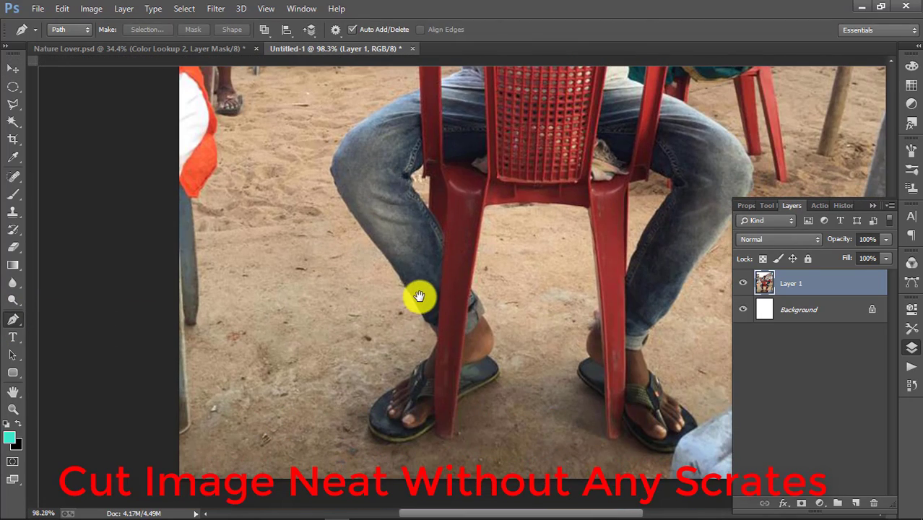
pyautogui.moveTo(419, 296); pyautogui.dragTo(452, 306)
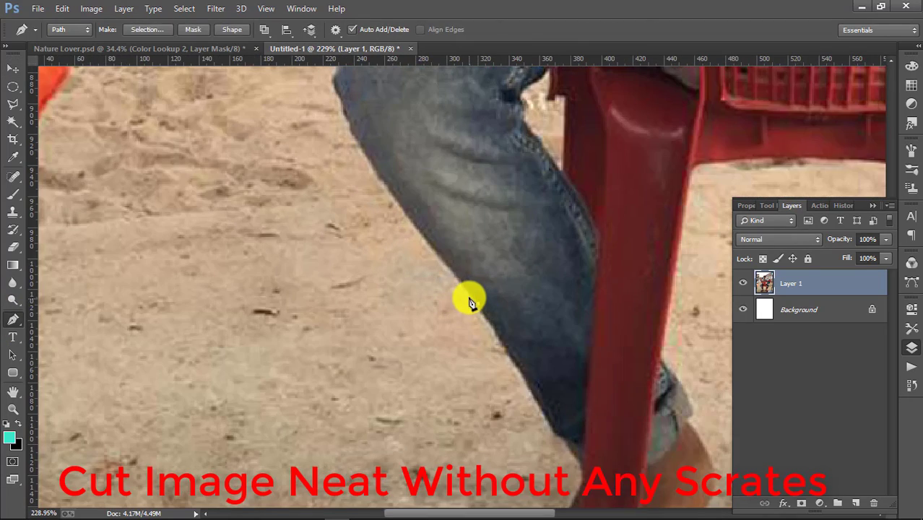
pyautogui.click(442, 262)
pyautogui.moveTo(572, 502)
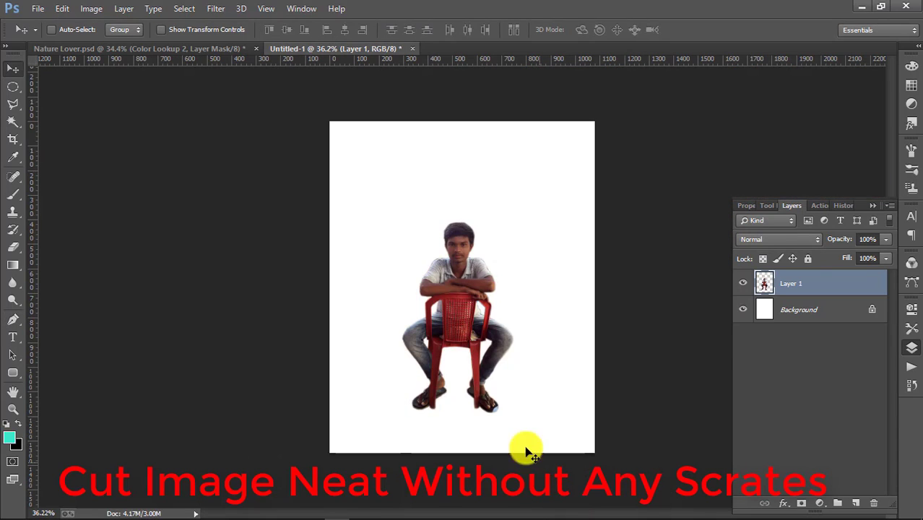
pyautogui.moveTo(480, 329); pyautogui.dragTo(480, 338)
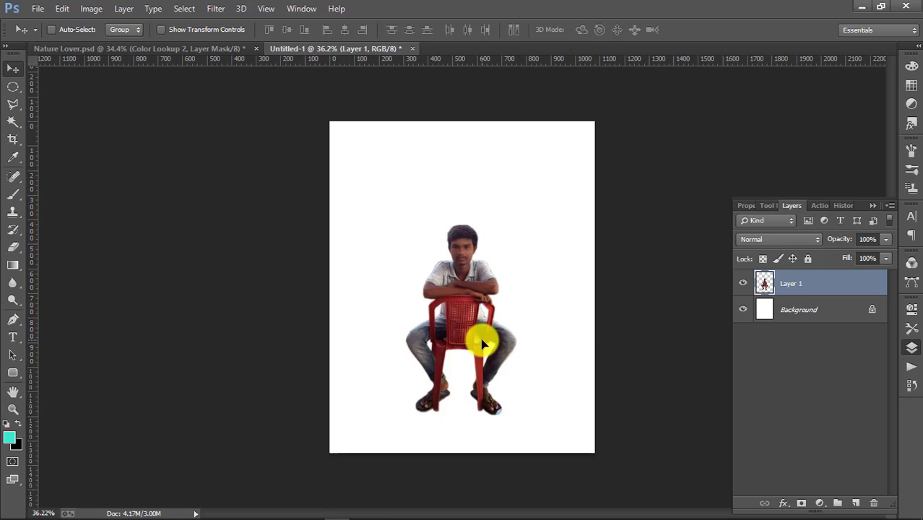
# Step: Delete the white background layer and apply Auto Contrast to the cutout layer
pyautogui.click(802, 311)
pyautogui.click(882, 310)
pyautogui.press('Delete')
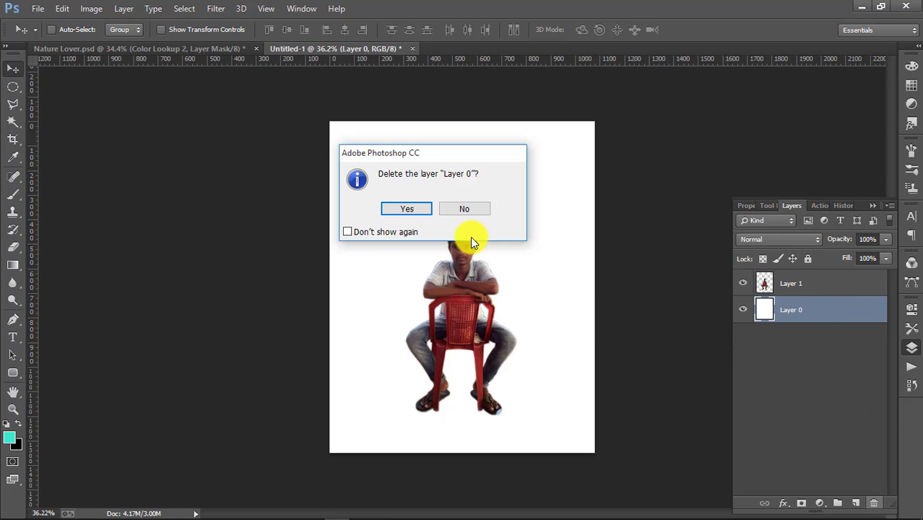
pyautogui.click(396, 211)
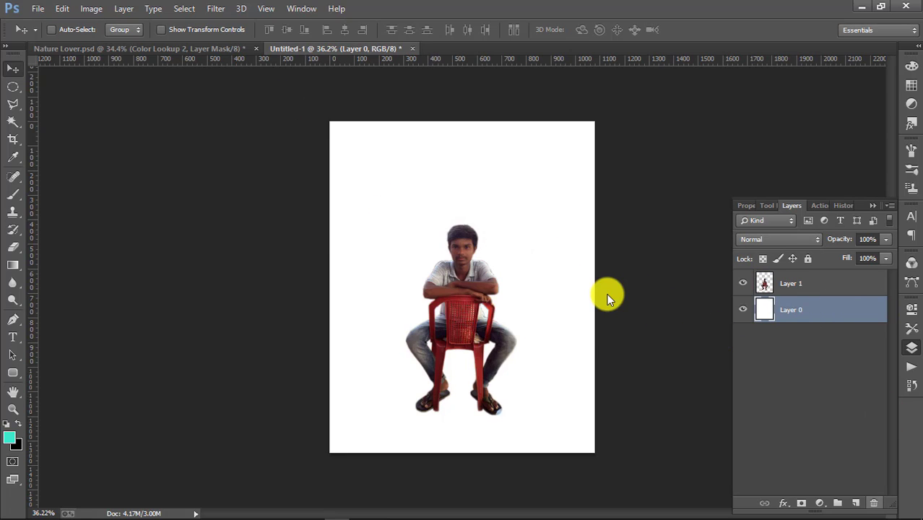
pyautogui.click(328, 115)
pyautogui.click(91, 12)
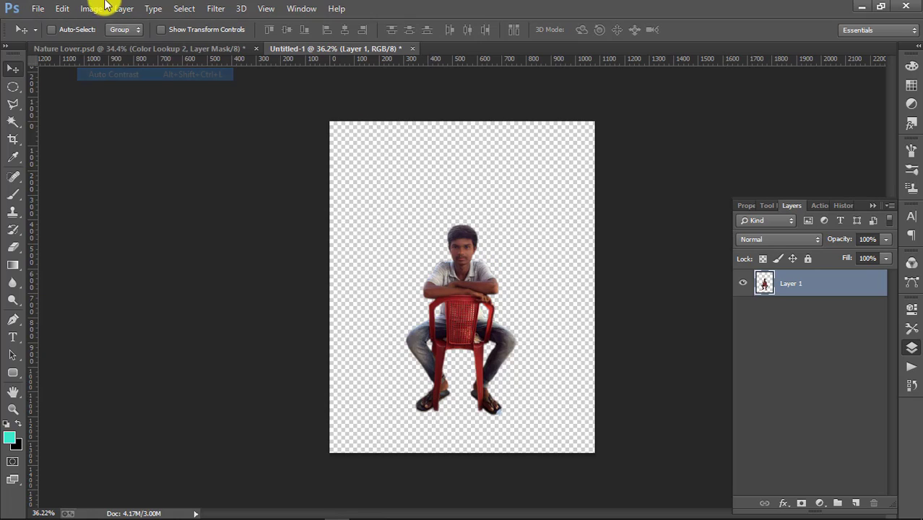
# Step: In the Camera Raw Filter, set Exposure to +1.00 and Contrast to +10, raise Shadows and Highlights, and lower Whites
pyautogui.click(216, 9)
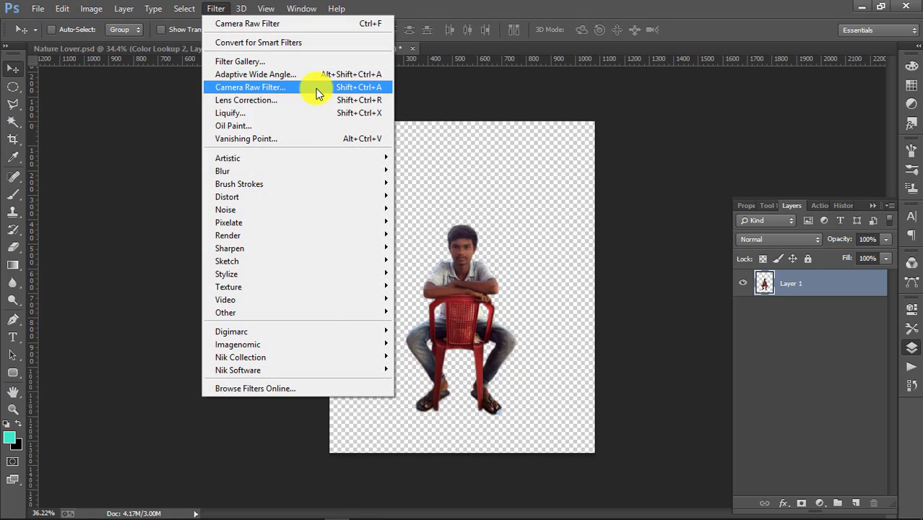
pyautogui.click(421, 303)
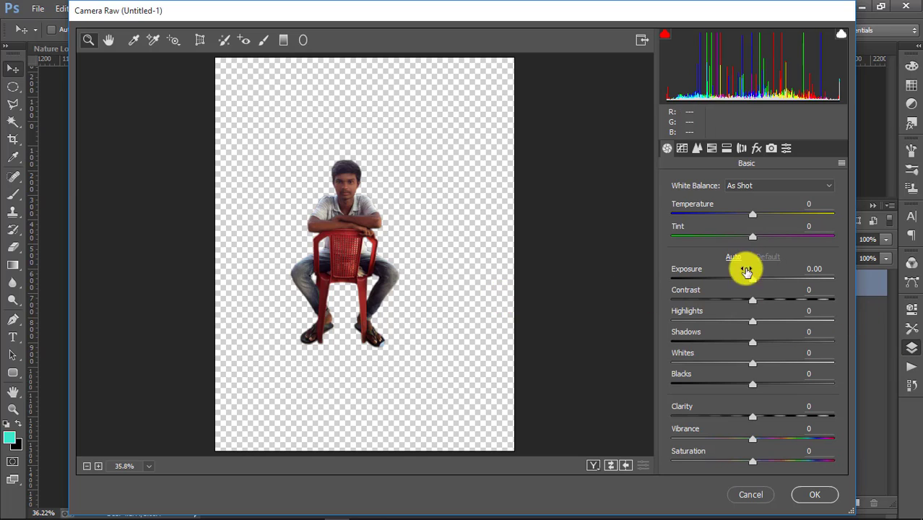
pyautogui.click(764, 291)
pyautogui.moveTo(756, 280); pyautogui.dragTo(766, 279)
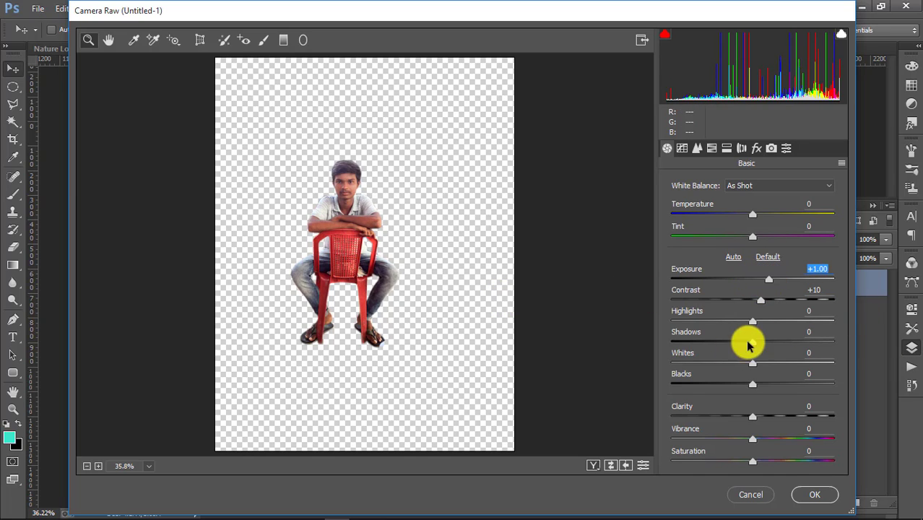
pyautogui.click(760, 342)
pyautogui.moveTo(753, 321); pyautogui.dragTo(767, 322)
pyautogui.moveTo(750, 364); pyautogui.dragTo(741, 363)
# Step: Set the HSL luminance of Reds to +16 and Oranges to +12
pyautogui.click(712, 148)
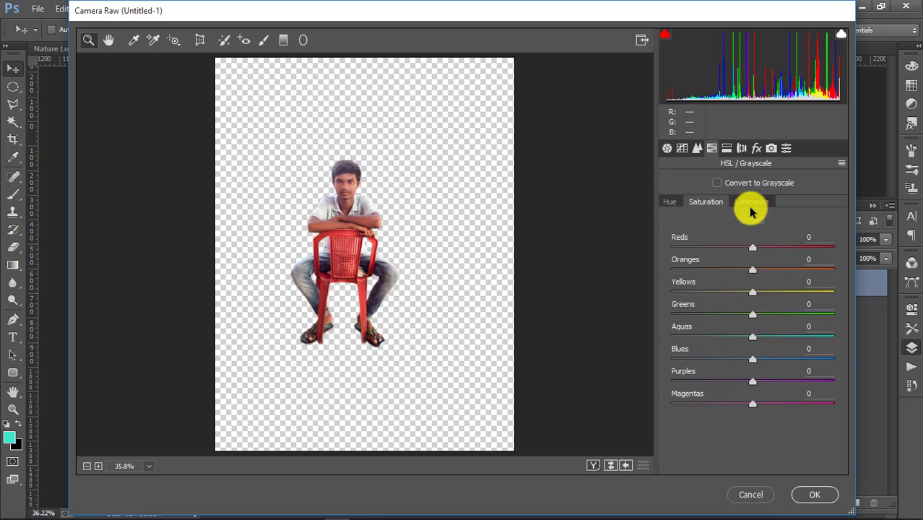
pyautogui.click(752, 203)
pyautogui.moveTo(768, 250); pyautogui.dragTo(770, 250)
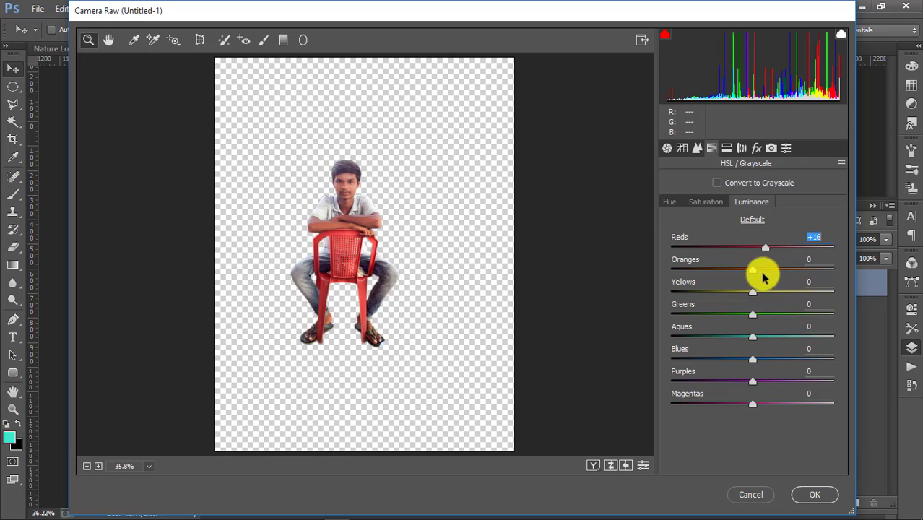
pyautogui.click(762, 271)
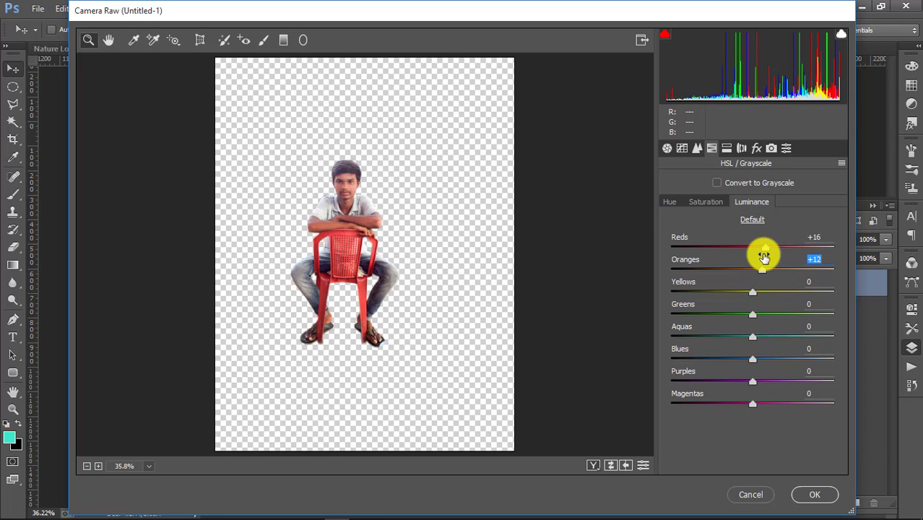
# Step: Set the HSL saturation of Reds to +41 and Blues to +43, and apply the Camera Raw filter
pyautogui.click(705, 202)
pyautogui.click(762, 248)
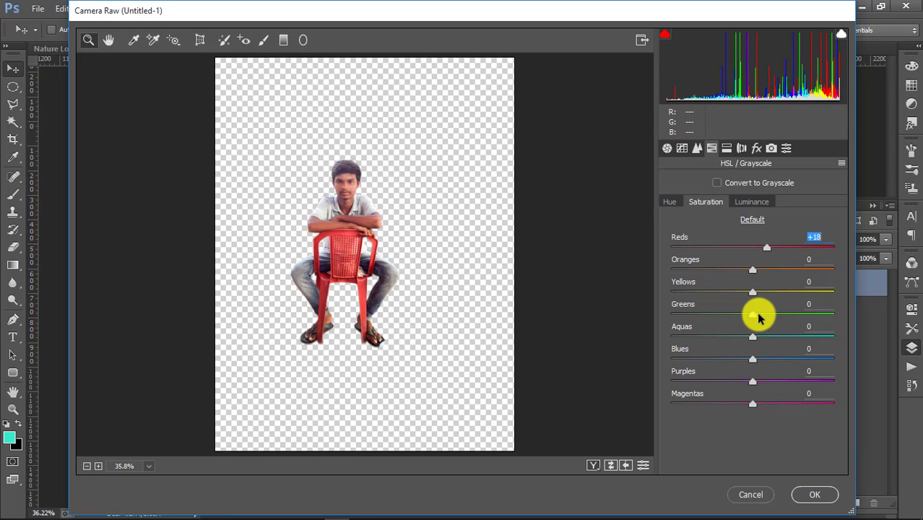
pyautogui.moveTo(752, 360); pyautogui.dragTo(790, 361)
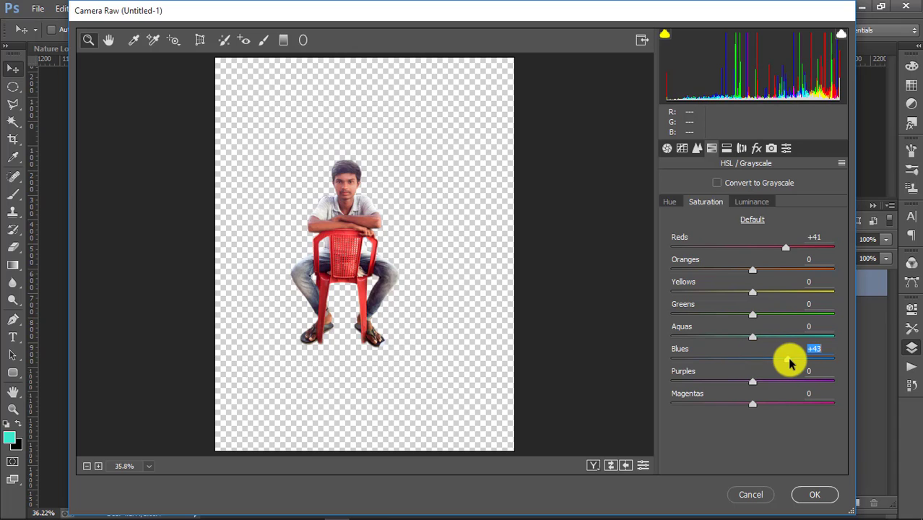
pyautogui.click(817, 496)
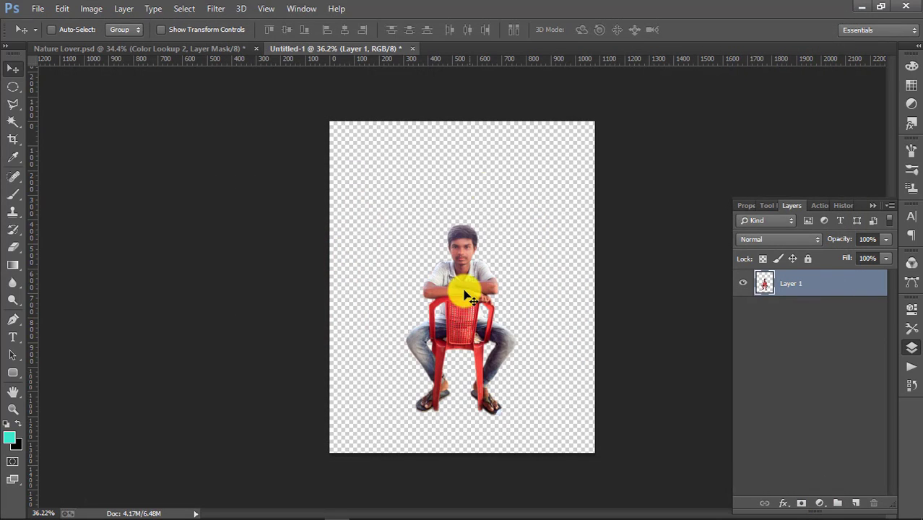
# Step: Open SR.Background 1, copy the forest image into the Untitled-1 document, and close the source file
pyautogui.click(38, 7)
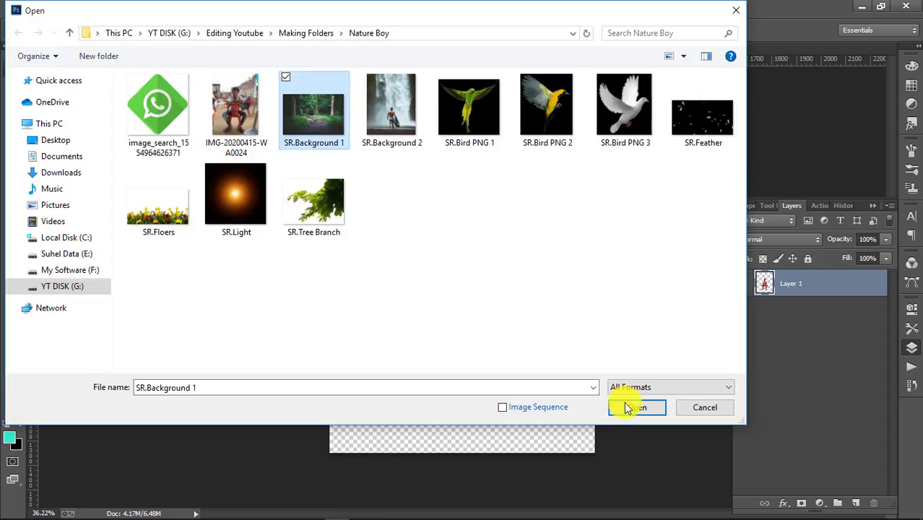
pyautogui.click(629, 466)
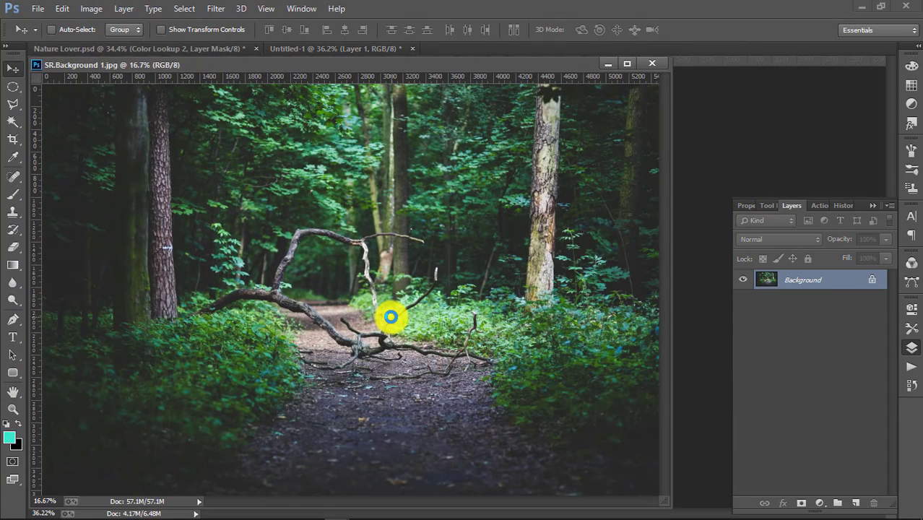
pyautogui.moveTo(387, 313); pyautogui.dragTo(654, 53)
pyautogui.click(661, 63)
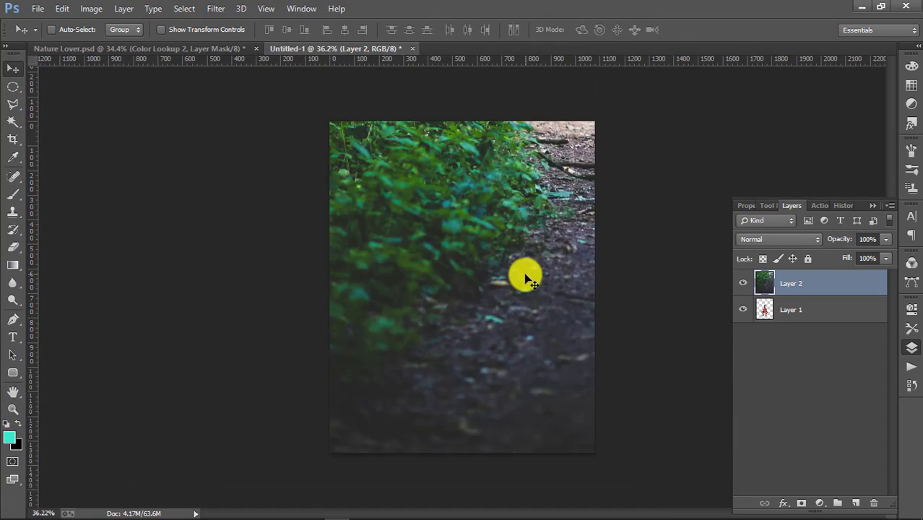
# Step: Scale the forest layer to about 38% and position it so it fills the whole canvas
pyautogui.moveTo(484, 194); pyautogui.dragTo(455, 190)
pyautogui.hotkey('ctrl', 't')
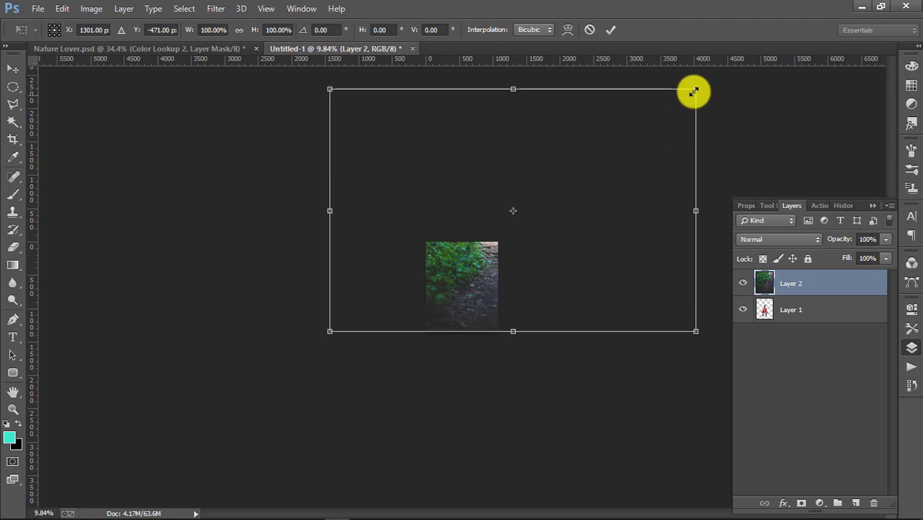
pyautogui.moveTo(694, 91); pyautogui.dragTo(525, 202)
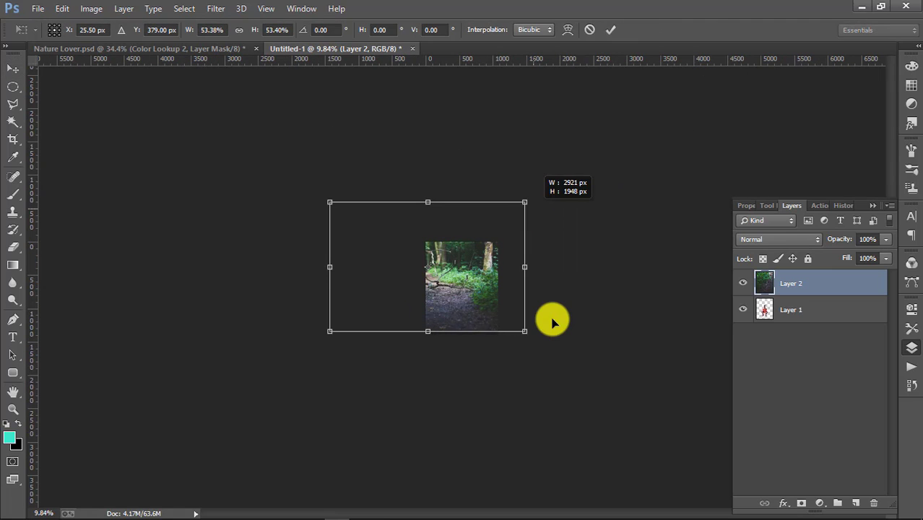
pyautogui.scroll(5, 552, 319)
pyautogui.moveTo(548, 338); pyautogui.dragTo(569, 344)
pyautogui.moveTo(698, 412); pyautogui.dragTo(586, 353)
pyautogui.moveTo(549, 308); pyautogui.dragTo(603, 370)
pyautogui.moveTo(639, 398); pyautogui.dragTo(599, 376)
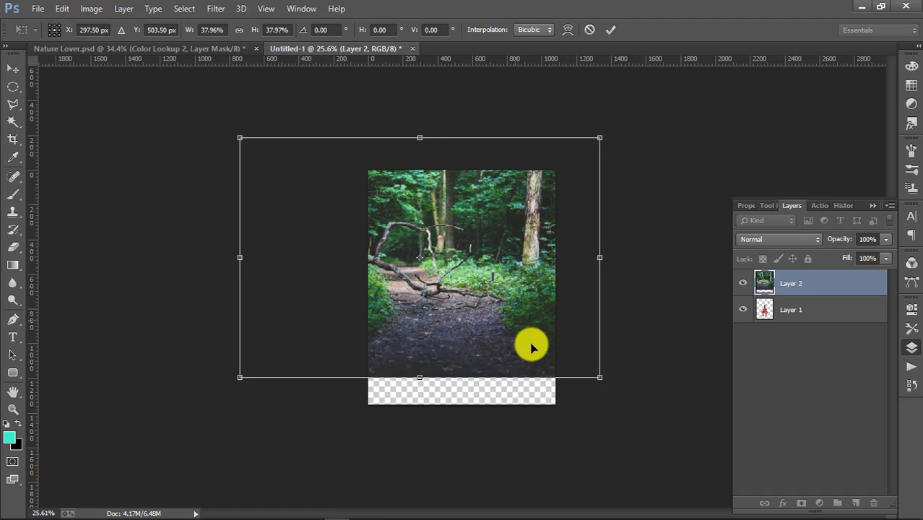
pyautogui.moveTo(531, 348); pyautogui.dragTo(538, 348)
pyautogui.press('Return')
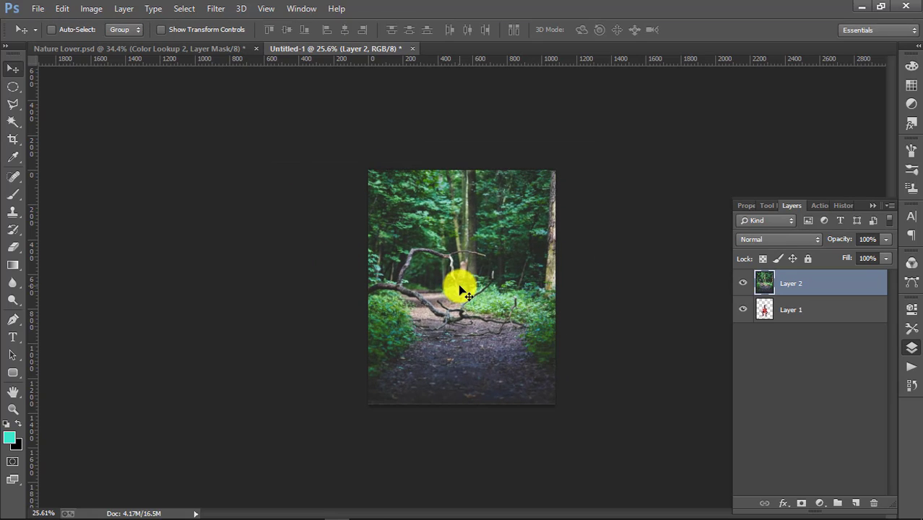
pyautogui.hotkey('ctrl', '0')
pyautogui.moveTo(545, 368); pyautogui.dragTo(558, 370)
# Step: Open SR.Background 2, copy the waterfall image into the Untitled-1 document, and close the source file
pyautogui.hotkey('ctrl', 'o')
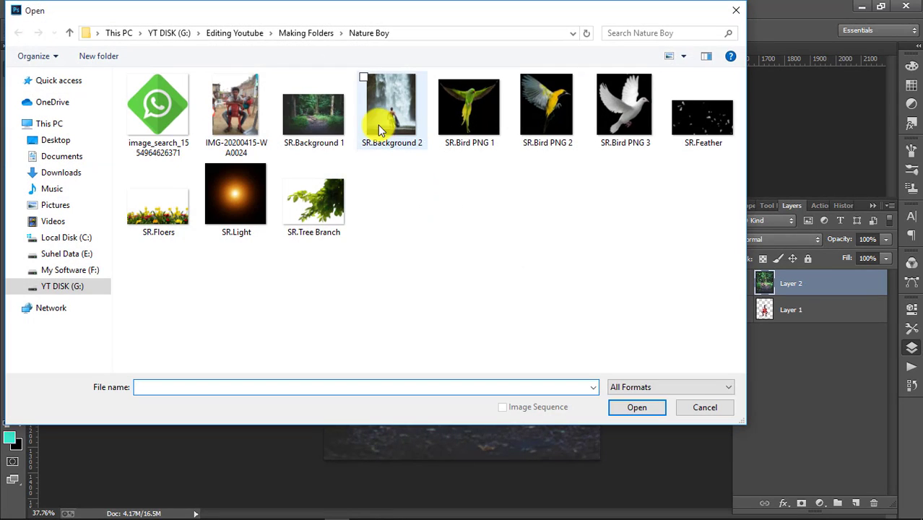
pyautogui.press('Return')
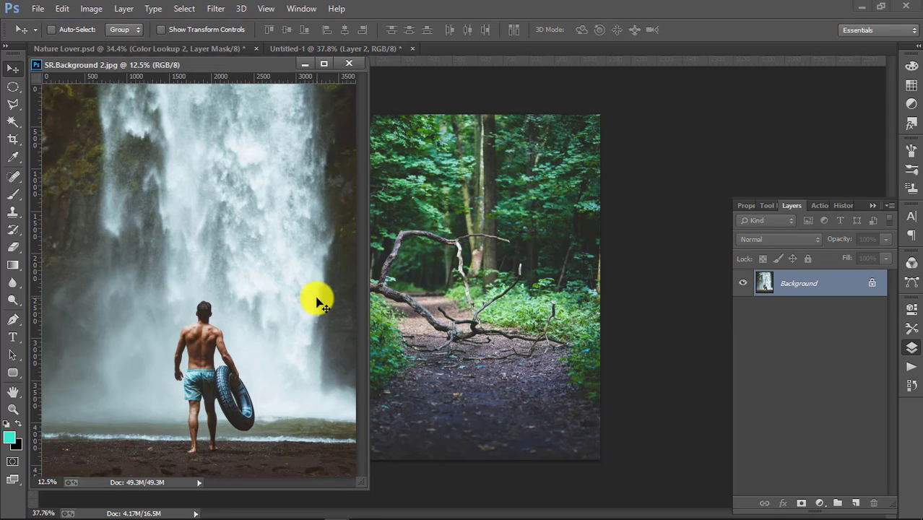
pyautogui.moveTo(316, 297); pyautogui.dragTo(451, 236)
pyautogui.click(349, 65)
# Step: Scale the waterfall layer to about 29.5% width and 29.1% height and align it to cover the canvas
pyautogui.moveTo(510, 231); pyautogui.dragTo(385, 209)
pyautogui.hotkey('ctrl', 't')
pyautogui.moveTo(452, 318); pyautogui.dragTo(459, 292)
pyautogui.hotkey('ctrl', '0')
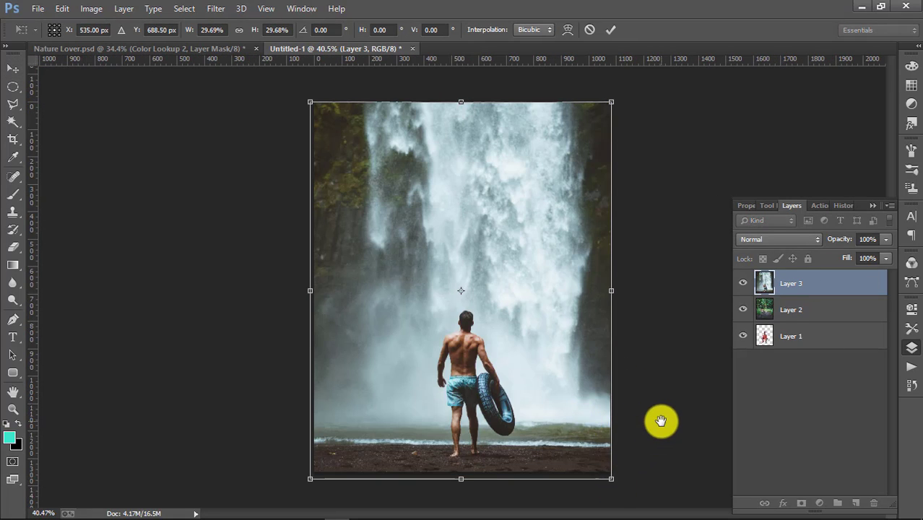
pyautogui.moveTo(608, 480)
pyautogui.mouseDown()
pyautogui.moveTo(608, 468)
pyautogui.moveTo(612, 488)
pyautogui.moveTo(611, 477)
pyautogui.mouseUp()
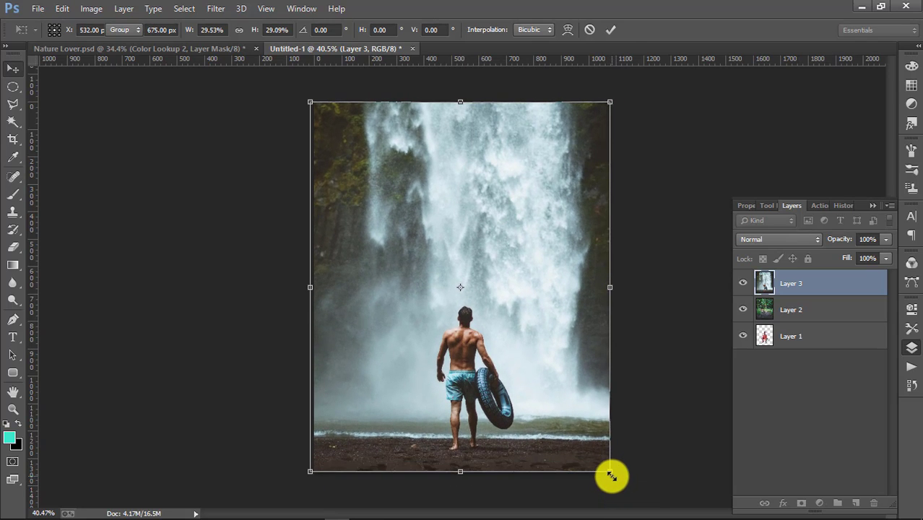
pyautogui.press('Return')
pyautogui.hotkey('ctrl', 't')
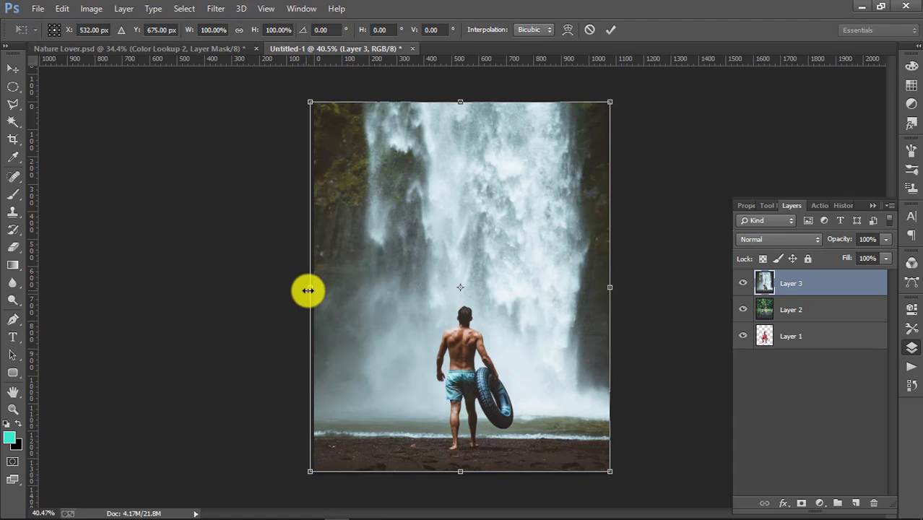
pyautogui.press('Return')
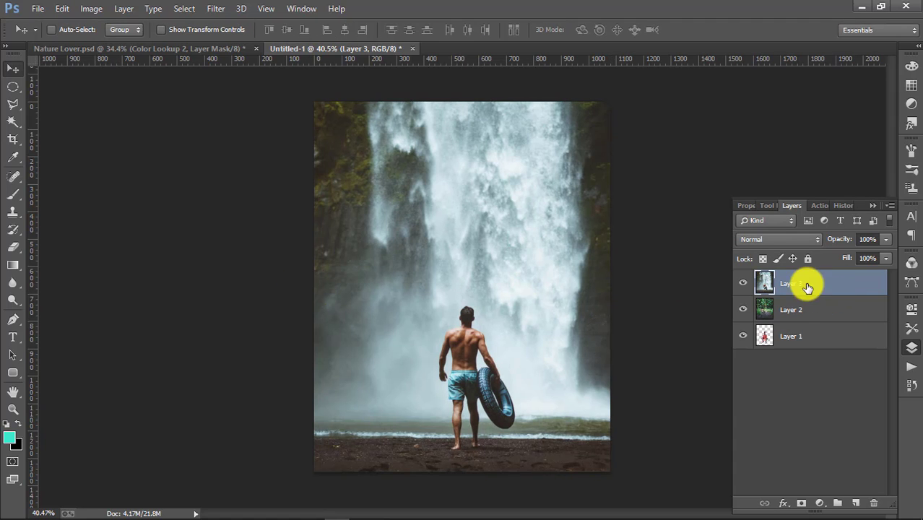
# Step: Reorder the layers with the cutout on top, the waterfall below it and the forest lowest, and hide the waterfall layer
pyautogui.moveTo(807, 287); pyautogui.dragTo(816, 351)
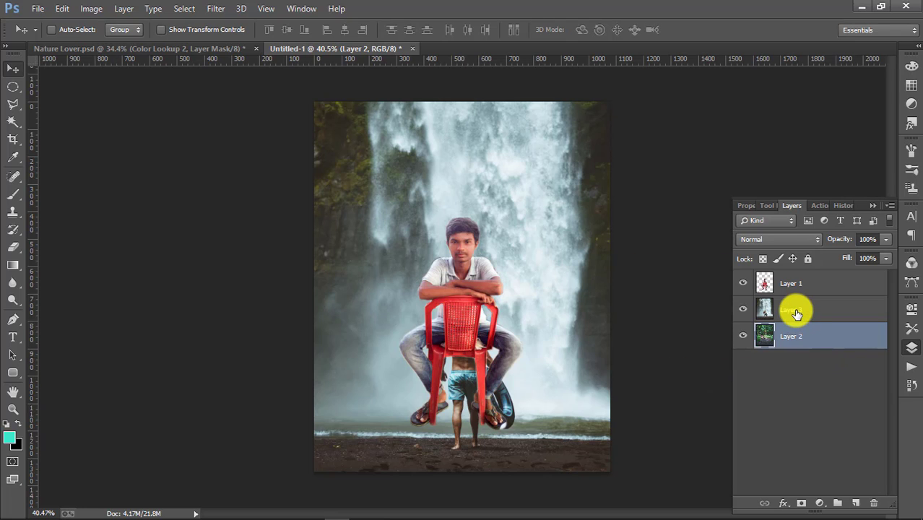
pyautogui.click(796, 313)
pyautogui.click(743, 309)
# Step: Move the seated man lower on the forest path
pyautogui.click(807, 338)
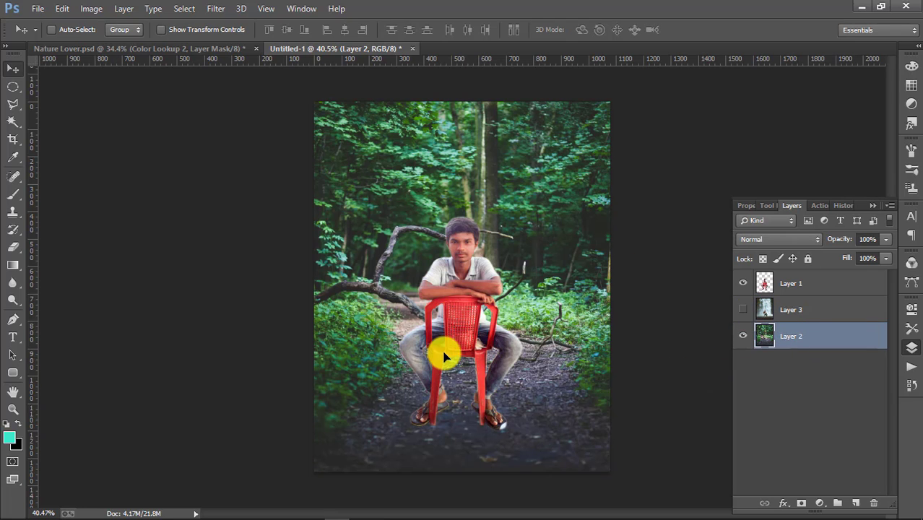
pyautogui.moveTo(442, 319); pyautogui.dragTo(449, 345)
pyautogui.hotkey('ctrl', 't')
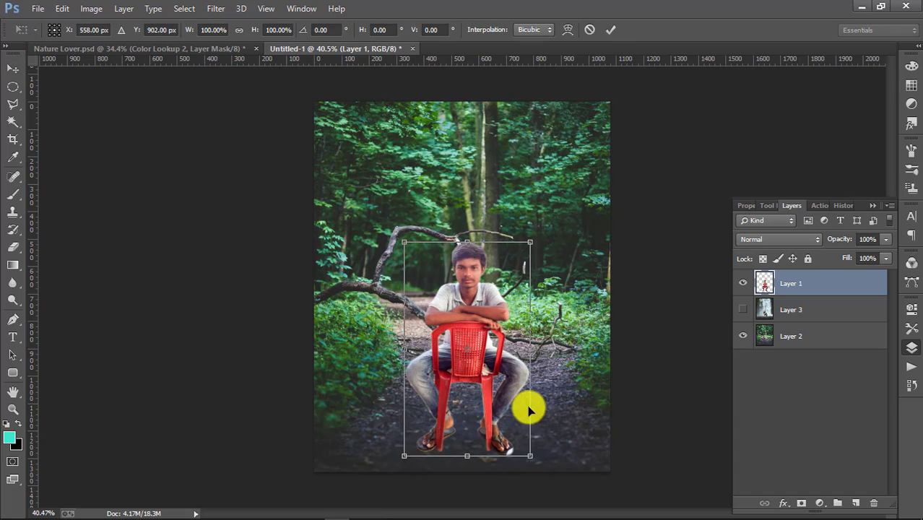
pyautogui.moveTo(402, 242); pyautogui.dragTo(423, 260)
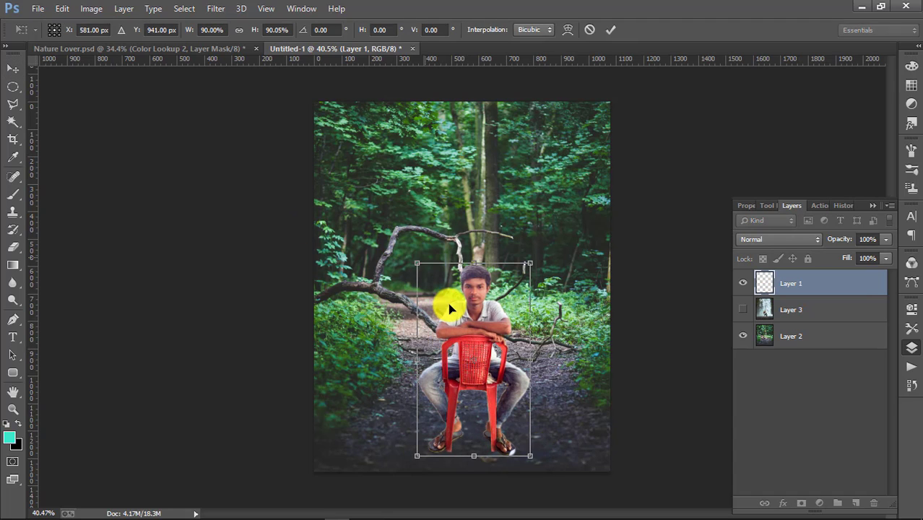
pyautogui.press('Escape')
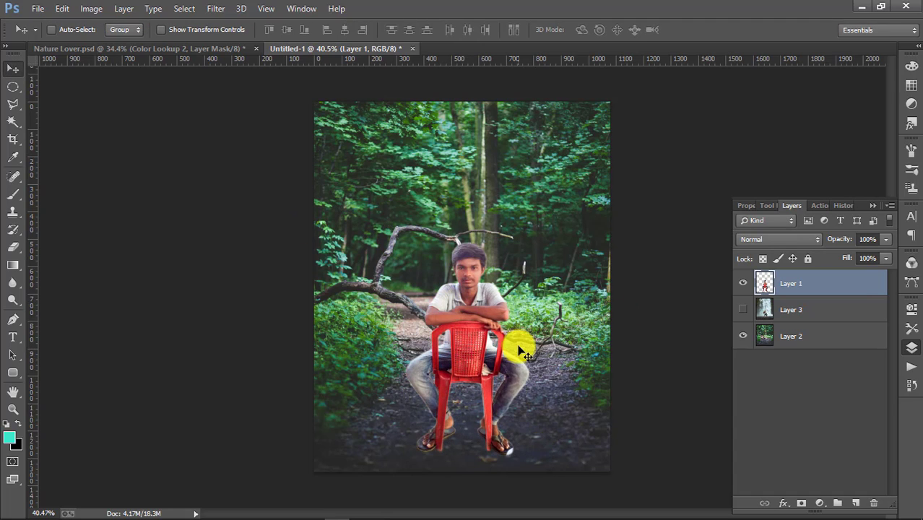
# Step: Move the forest background layer, scale it to about 97.5%, and reposition it to cover the canvas
pyautogui.click(788, 334)
pyautogui.moveTo(490, 332); pyautogui.dragTo(474, 330)
pyautogui.hotkey('ctrl', 't')
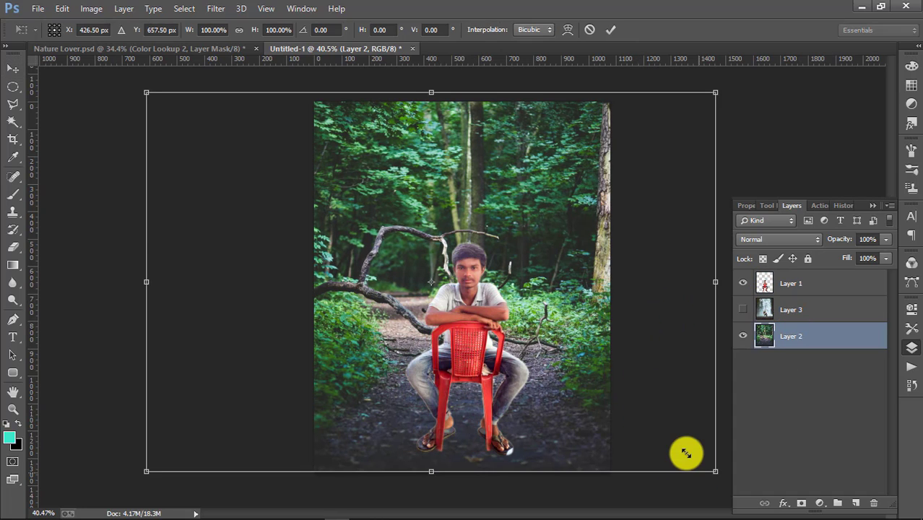
pyautogui.moveTo(686, 454); pyautogui.dragTo(696, 469)
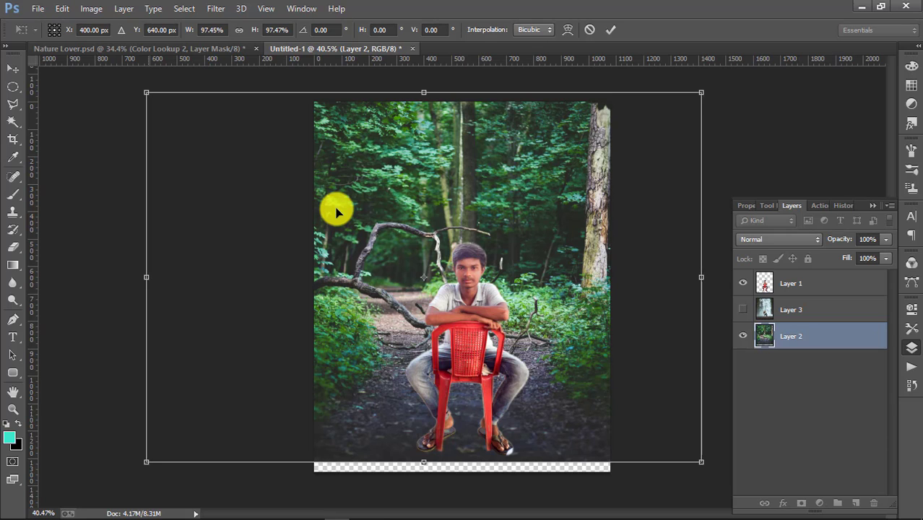
pyautogui.moveTo(336, 211); pyautogui.dragTo(343, 214)
pyautogui.press('Return')
# Step: Show the waterfall layer, add a layer mask to it, and get the Gradient tool ready
pyautogui.click(832, 311)
pyautogui.click(742, 309)
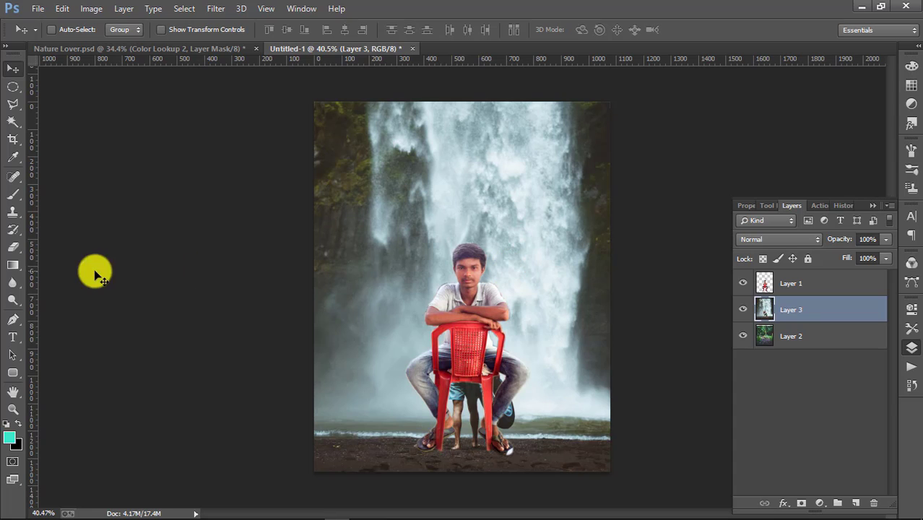
pyautogui.click(801, 503)
pyautogui.click(10, 268)
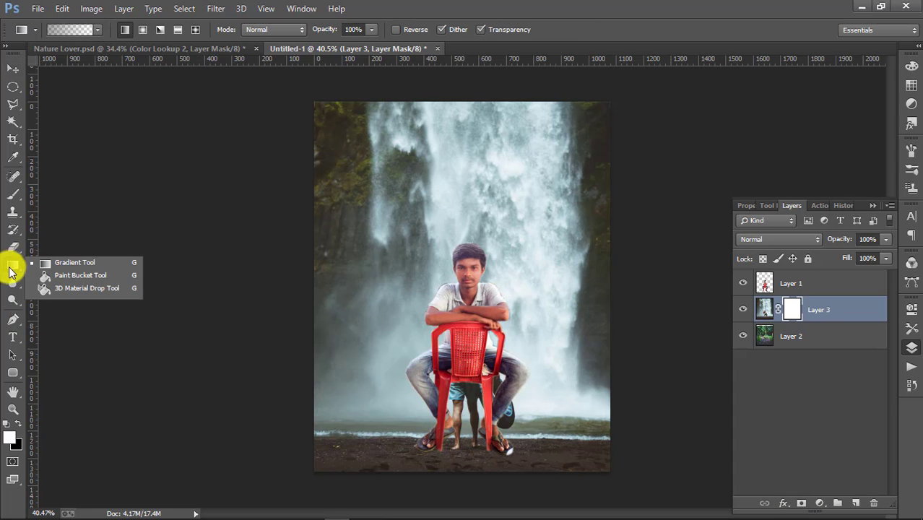
pyautogui.click(96, 29)
# Step: Fade the waterfall's lower part into the forest path with upward linear gradients on its layer mask
pyautogui.moveTo(447, 441); pyautogui.dragTo(447, 326)
pyautogui.moveTo(445, 454); pyautogui.dragTo(449, 307)
pyautogui.moveTo(573, 459); pyautogui.dragTo(558, 345)
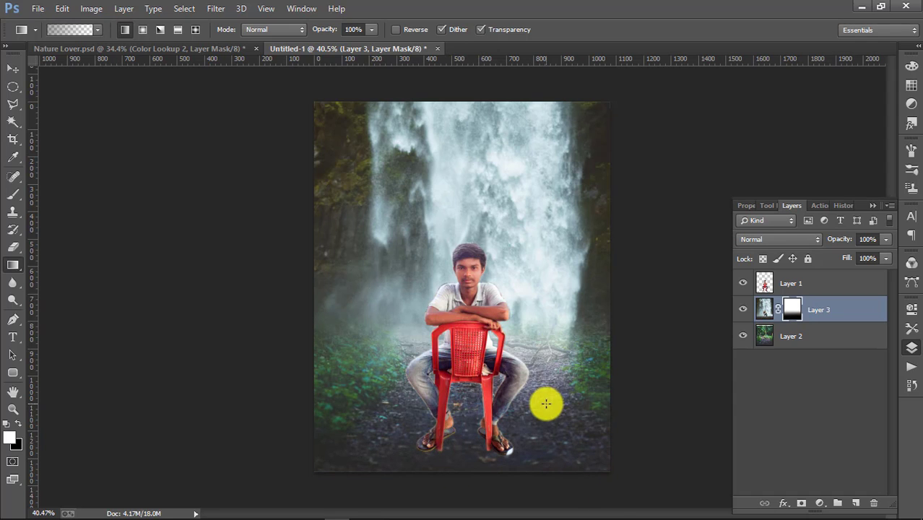
pyautogui.moveTo(546, 404); pyautogui.dragTo(535, 335)
pyautogui.moveTo(442, 350); pyautogui.dragTo(461, 360)
pyautogui.keyDown('ctrl'); pyautogui.click(452, 365); pyautogui.keyUp('ctrl')
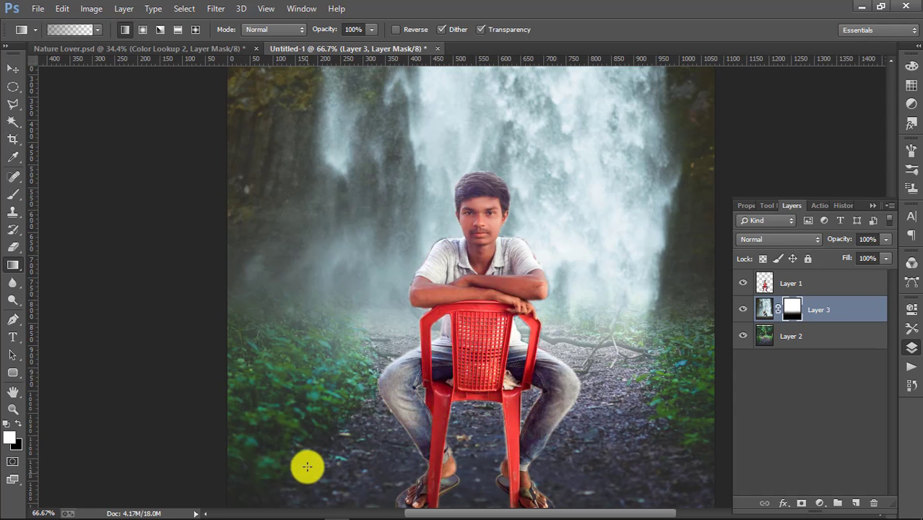
pyautogui.moveTo(299, 427); pyautogui.dragTo(311, 303)
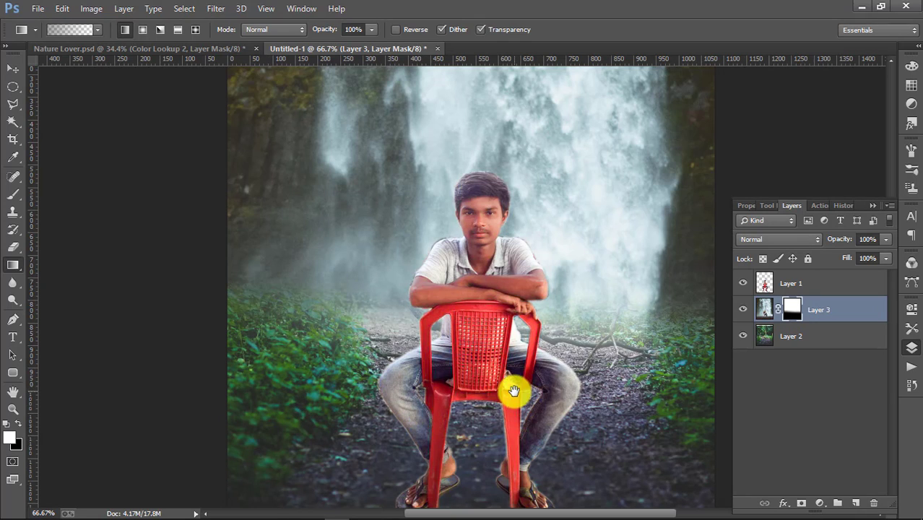
# Step: Try the seated man's layer beneath the waterfall layer, and put it back on top
pyautogui.hscroll(5, 477, 375)
pyautogui.hscroll(2, 452, 353)
pyautogui.hotkey('ctrl', 'r')
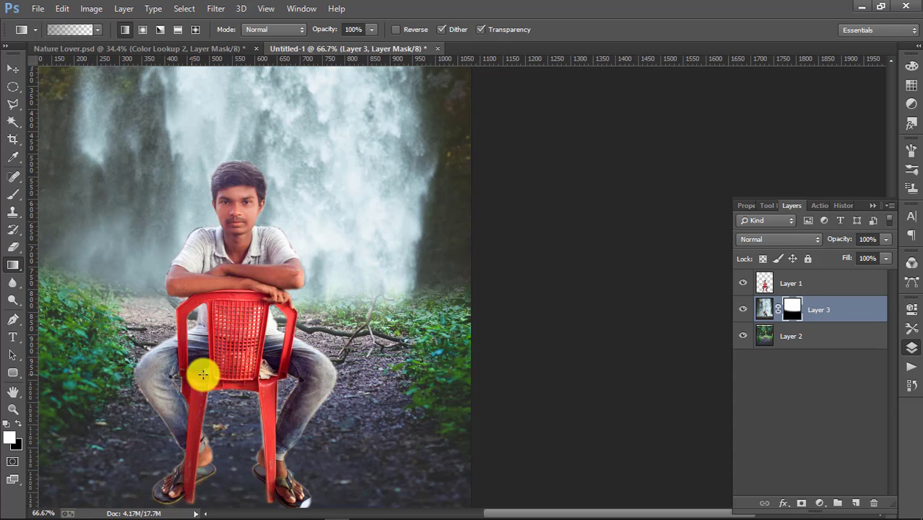
pyautogui.moveTo(807, 287); pyautogui.dragTo(797, 318)
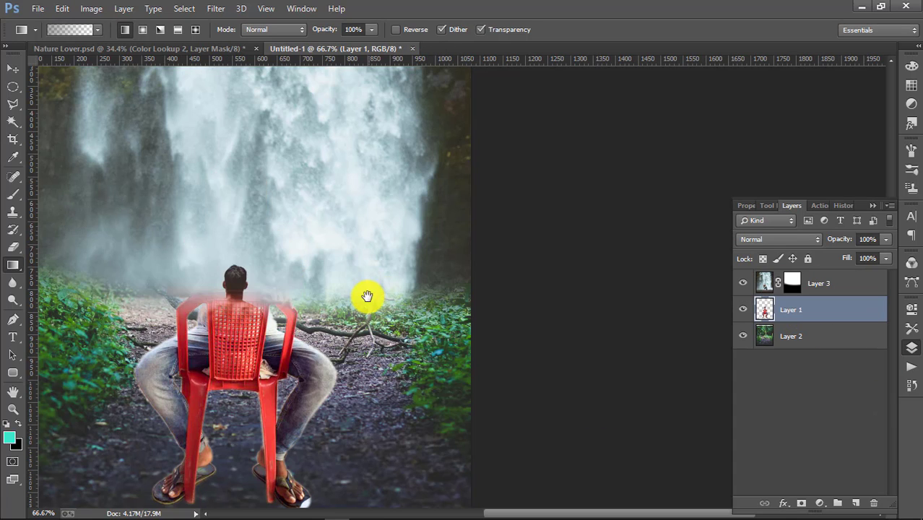
pyautogui.moveTo(367, 295); pyautogui.dragTo(649, 336)
pyautogui.moveTo(841, 285); pyautogui.dragTo(834, 318)
# Step: Try upward gradients on the waterfall image instead of its mask, and undo them
pyautogui.moveTo(401, 274); pyautogui.dragTo(323, 271)
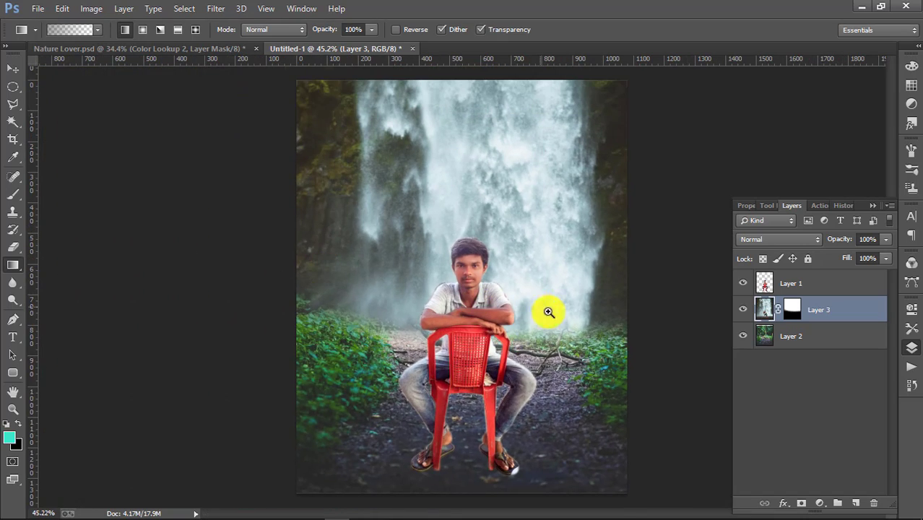
pyautogui.moveTo(548, 312); pyautogui.dragTo(678, 353)
pyautogui.moveTo(567, 368); pyautogui.dragTo(552, 300)
pyautogui.moveTo(534, 370); pyautogui.dragTo(536, 289)
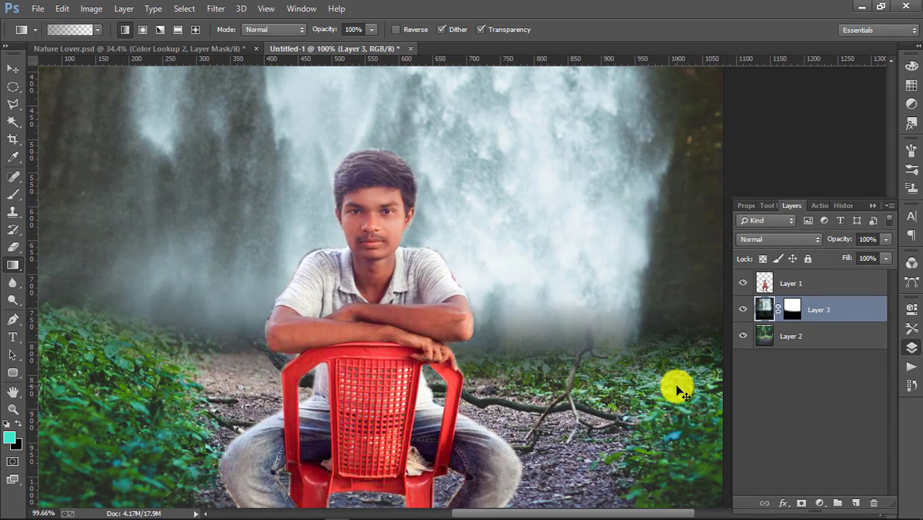
pyautogui.hotkey('ctrl', 'alt', 'z')
pyautogui.hotkey('ctrl', 'alt', 'z')
pyautogui.hotkey('ctrl', 'alt', 'z')
# Step: Target the waterfall layer's mask, fade the waterfall above the plants on the man's right-hand side of the picture, and undo the last excessive gradient
pyautogui.click(745, 285)
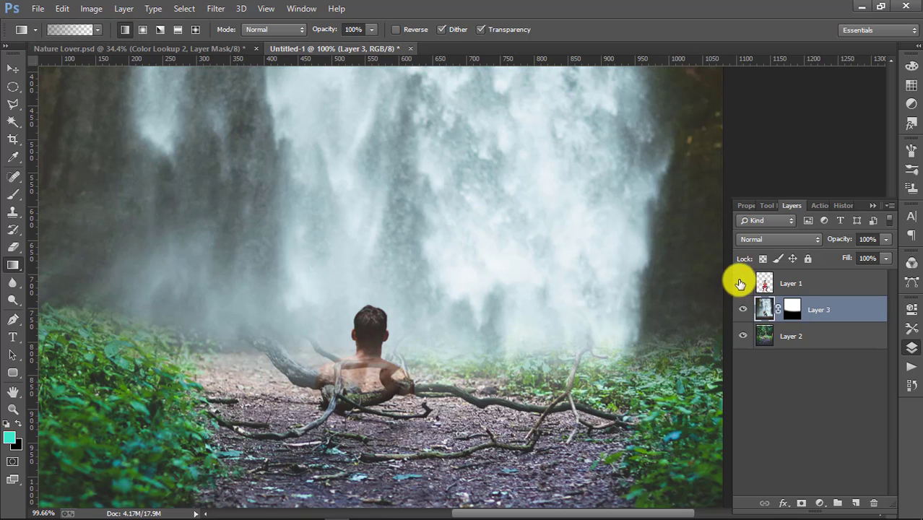
pyautogui.click(792, 310)
pyautogui.moveTo(569, 376); pyautogui.dragTo(582, 289)
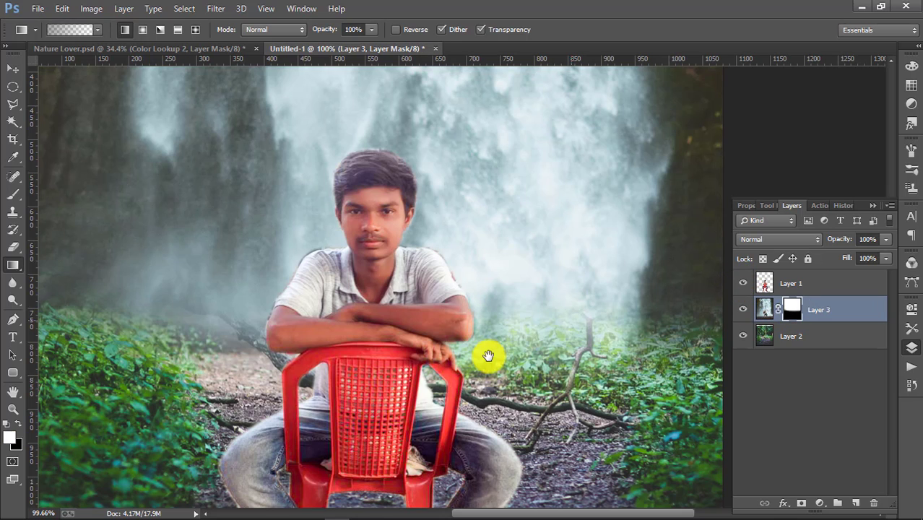
pyautogui.moveTo(297, 366); pyautogui.dragTo(246, 346)
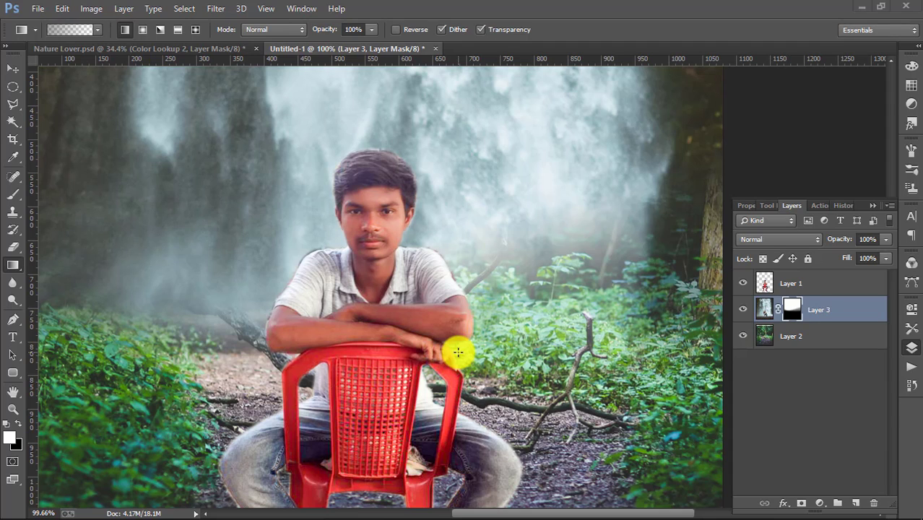
pyautogui.hotkey('ctrl', 'z')
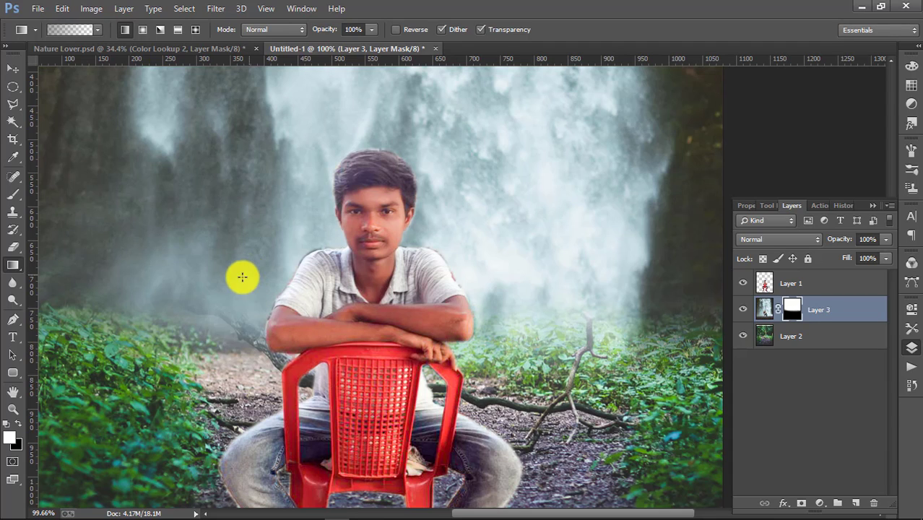
# Step: Refine the waterfall mask with short gradients over the branch and foliage on both sides, undoing the sideways gradient
pyautogui.moveTo(224, 343); pyautogui.dragTo(237, 282)
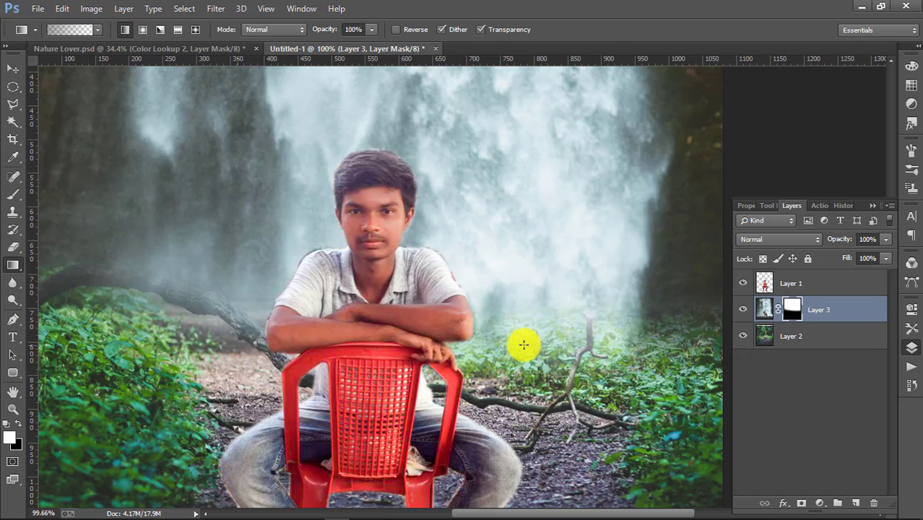
pyautogui.hotkey('ctrl', 'z')
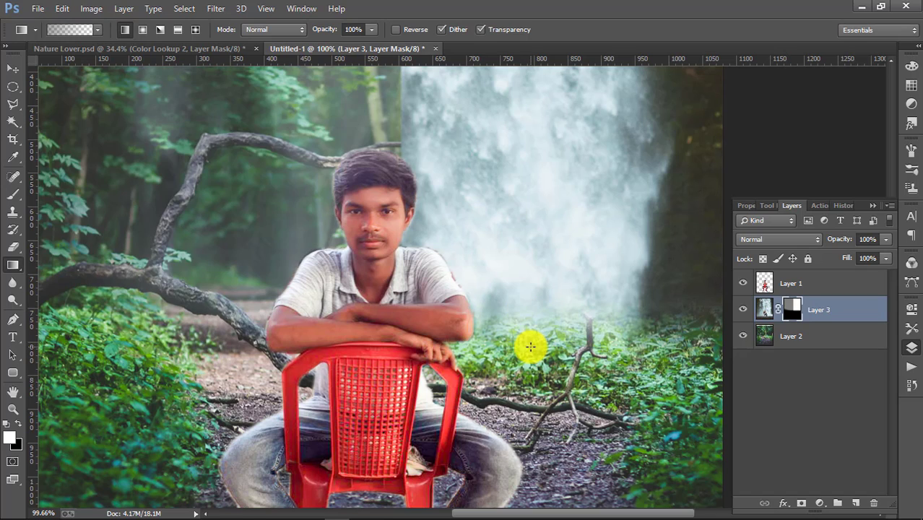
pyautogui.press('super')
pyautogui.press('super')
pyautogui.hotkey('ctrl', 'z')
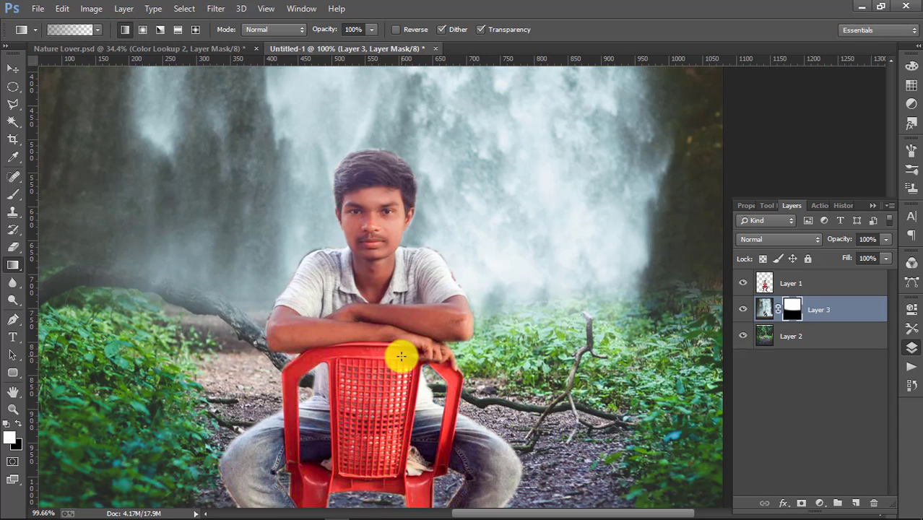
pyautogui.moveTo(448, 346); pyautogui.dragTo(404, 334)
pyautogui.click(12, 69)
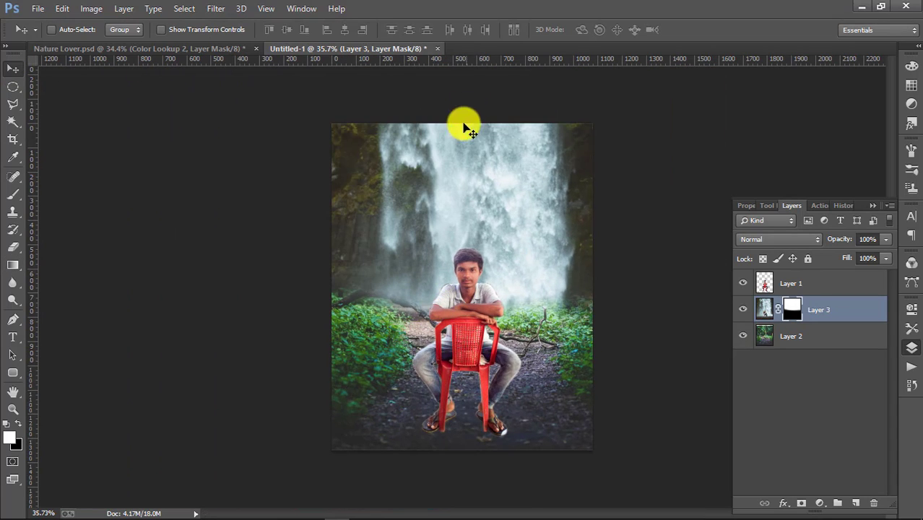
# Step: Enlarge the seated man slightly with Free Transform, keeping him centred on the forest path
pyautogui.moveTo(532, 500)
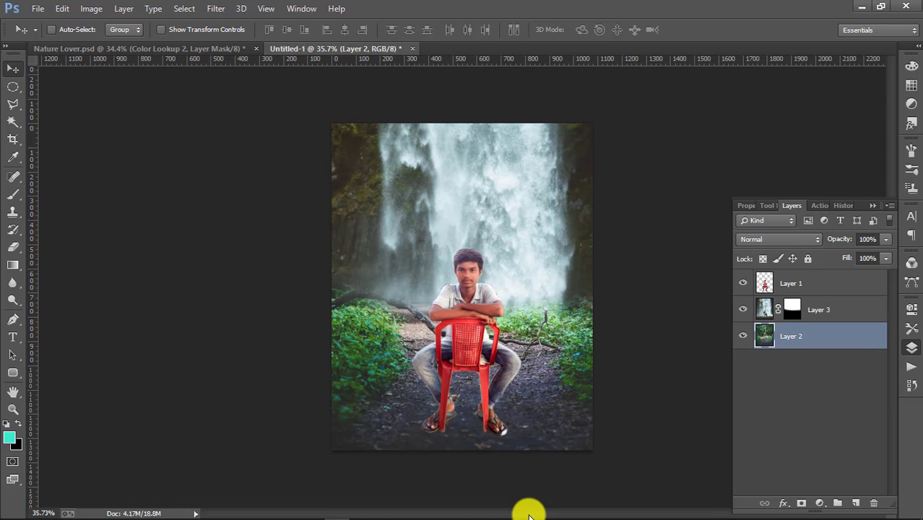
pyautogui.click(847, 288)
pyautogui.hotkey('ctrl', 't')
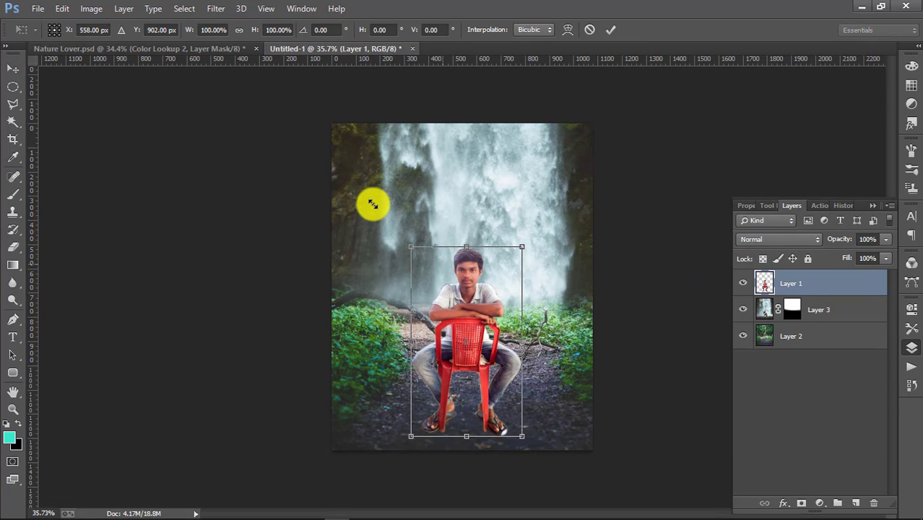
pyautogui.moveTo(521, 246); pyautogui.dragTo(548, 202)
pyautogui.moveTo(480, 319); pyautogui.dragTo(437, 306)
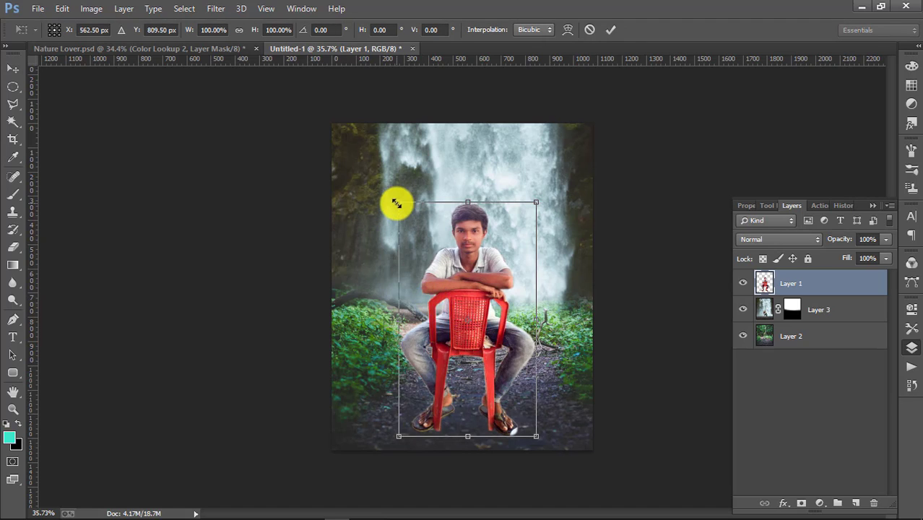
pyautogui.moveTo(399, 202); pyautogui.dragTo(409, 219)
pyautogui.press('Return')
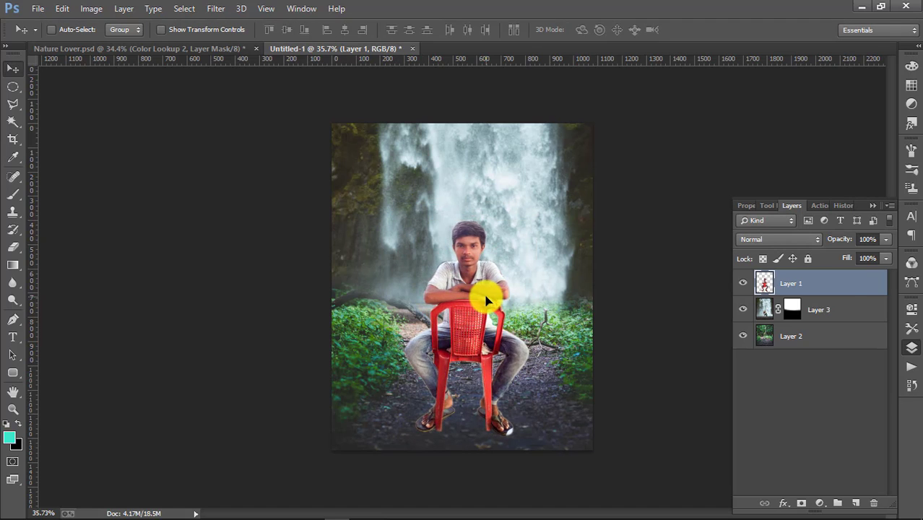
# Step: Open the leafy branch image and copy it into the Untitled-1 document above the forest layer
pyautogui.click(821, 341)
pyautogui.click(38, 8)
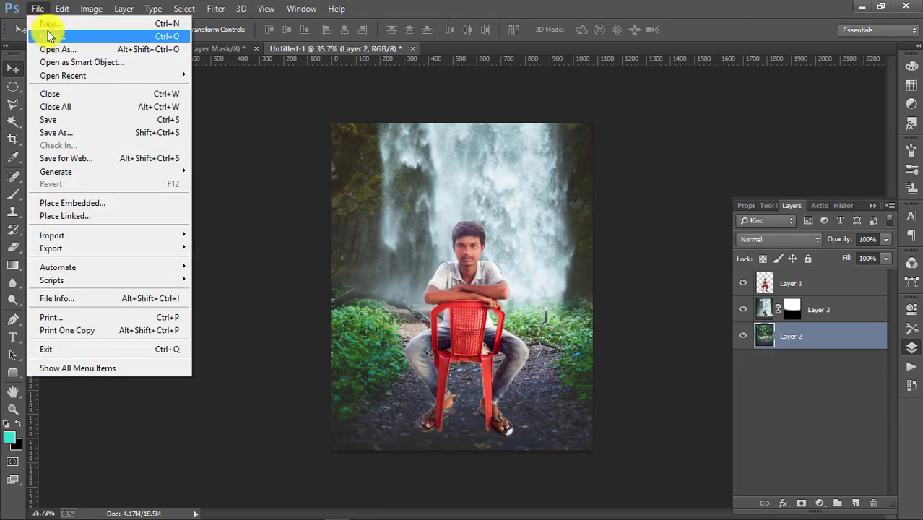
pyautogui.click(45, 35)
pyautogui.click(314, 202)
pyautogui.click(639, 405)
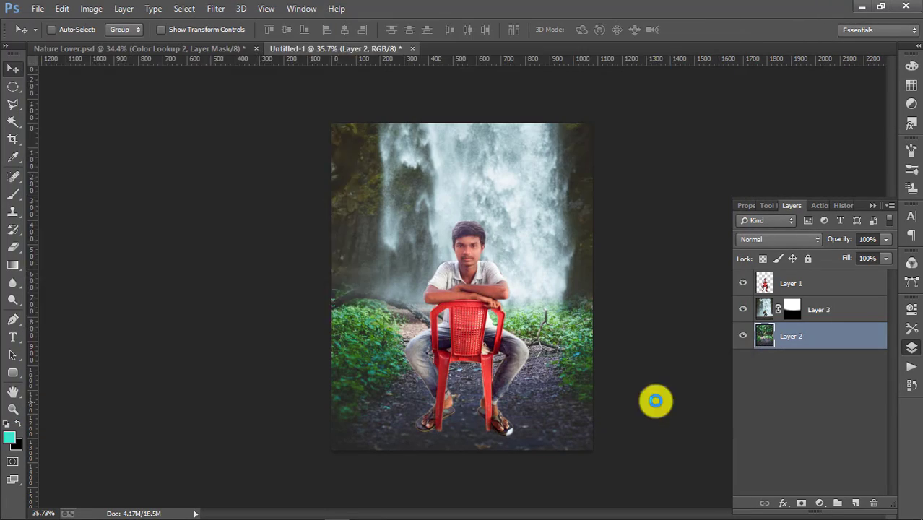
pyautogui.click(334, 64)
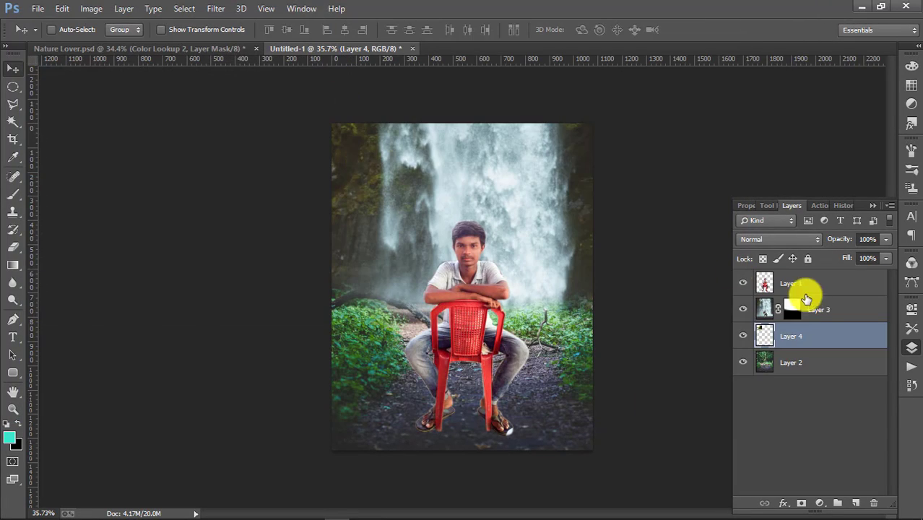
# Step: Move the branch layer above the waterfall, flip it horizontally, rotate it -22.45°, and place it in the canvas's upper left corner
pyautogui.moveTo(805, 334); pyautogui.dragTo(808, 297)
pyautogui.hotkey('ctrl', 't')
pyautogui.rightClick(393, 182)
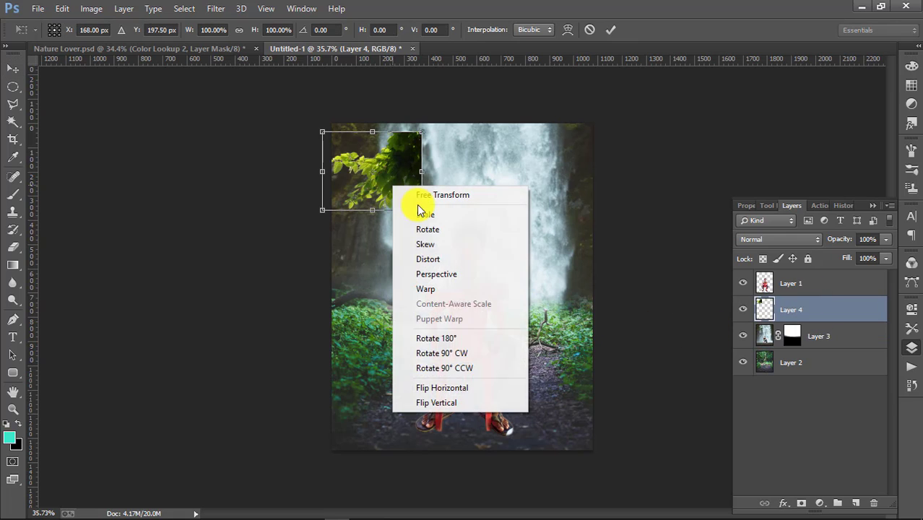
pyautogui.click(471, 391)
pyautogui.moveTo(476, 179); pyautogui.dragTo(477, 155)
pyautogui.moveTo(394, 169)
pyautogui.mouseDown()
pyautogui.moveTo(391, 160)
pyautogui.moveTo(437, 126)
pyautogui.moveTo(392, 165)
pyautogui.mouseUp()
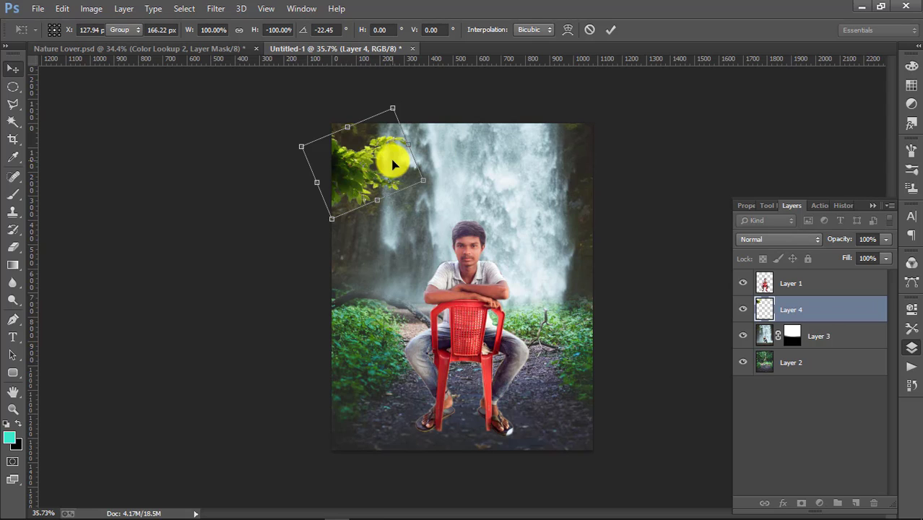
pyautogui.press('Return')
# Step: Add a Color Lookup adjustment above the forest layer and apply the AVC-Cinematic Film-a3.cube 3DLUT
pyautogui.click(786, 363)
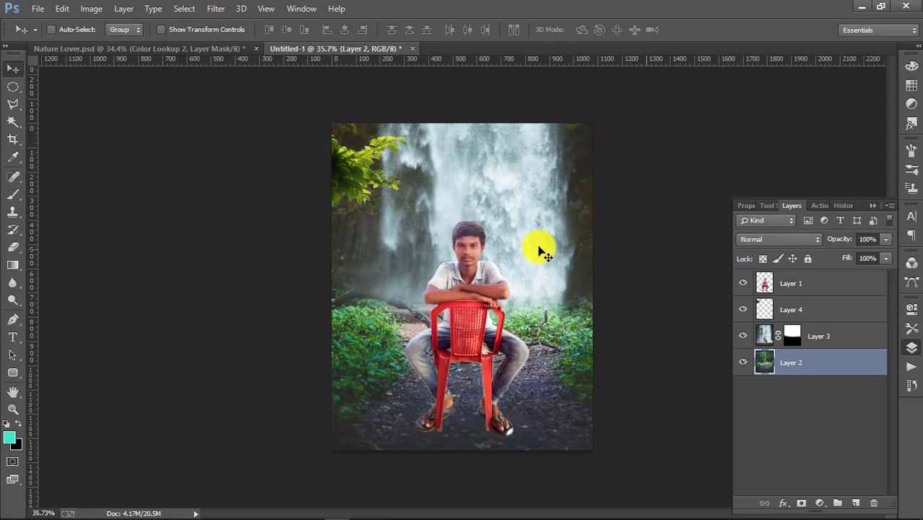
pyautogui.click(819, 504)
pyautogui.click(801, 412)
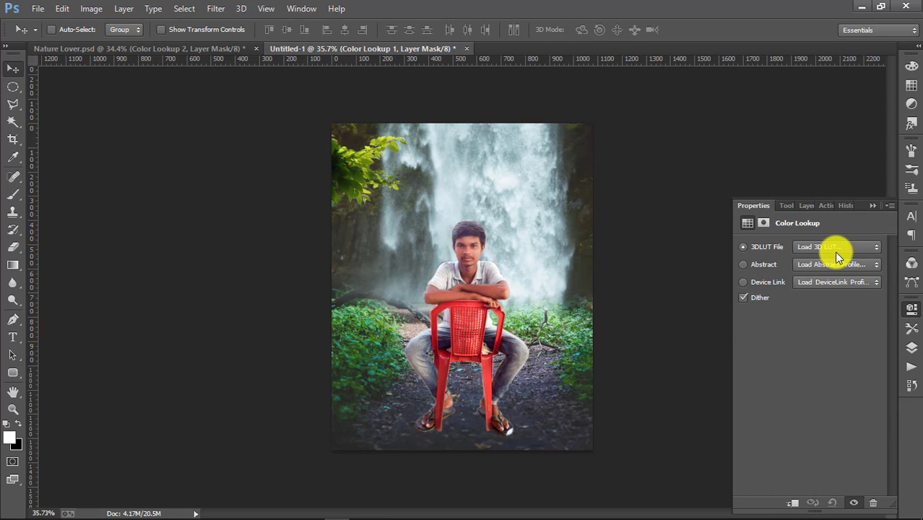
pyautogui.click(834, 252)
pyautogui.click(831, 137)
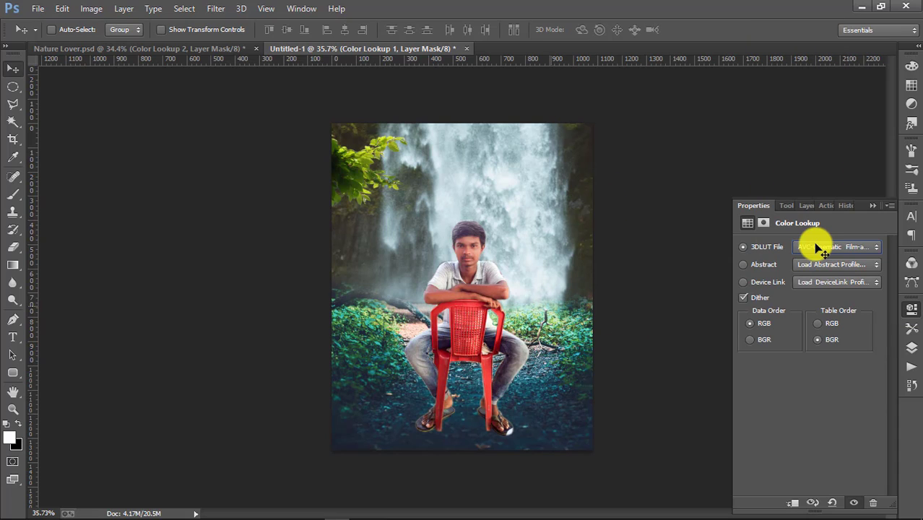
pyautogui.click(818, 248)
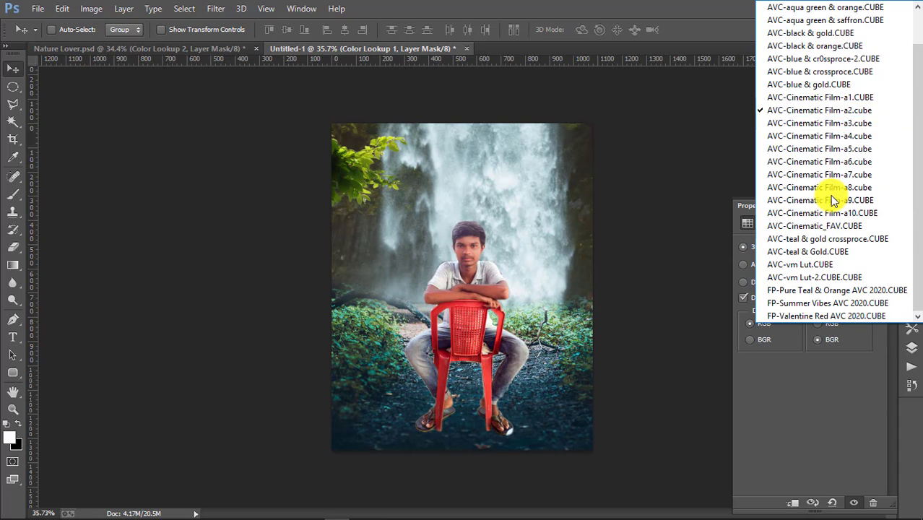
pyautogui.click(860, 124)
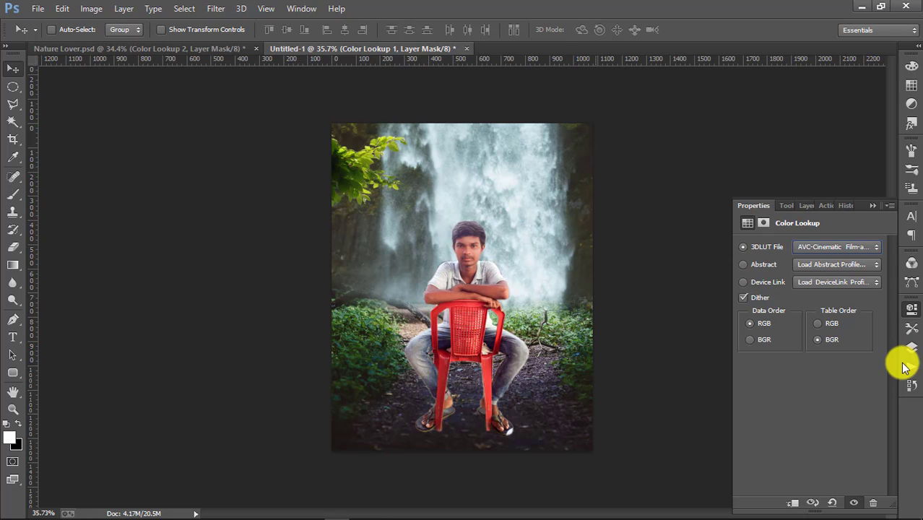
# Step: Add a Color Lookup adjustment above the waterfall layer and apply an AVC-Cinematic Film 3DLUT
pyautogui.click(913, 352)
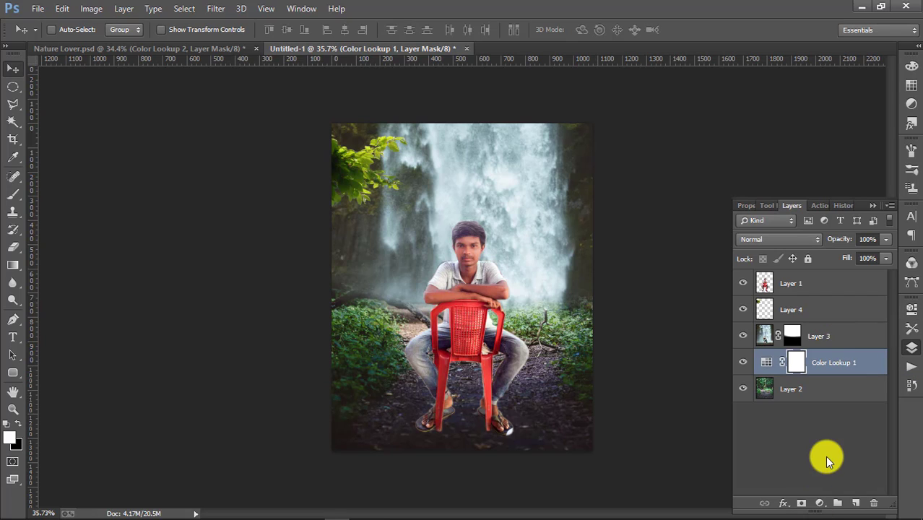
pyautogui.click(819, 503)
pyautogui.click(832, 409)
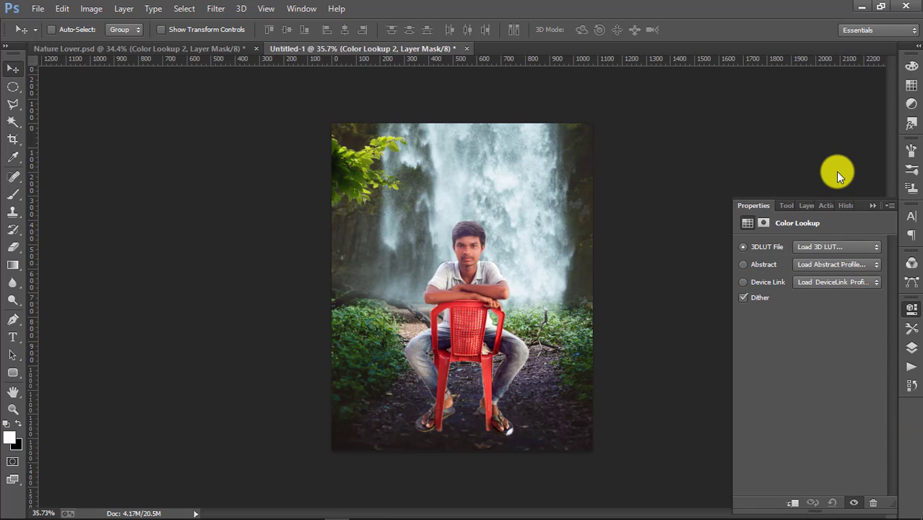
pyautogui.click(836, 246)
pyautogui.click(864, 166)
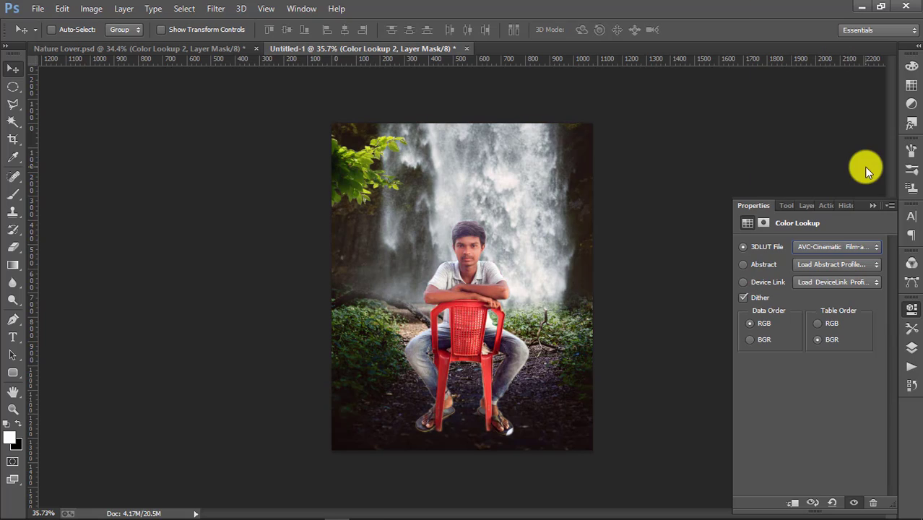
# Step: Add another Color Lookup adjustment above the leafy branch layer, Layer 4, with an AVC-Cinematic Film 3DLUT
pyautogui.click(912, 347)
pyautogui.moveTo(562, 511)
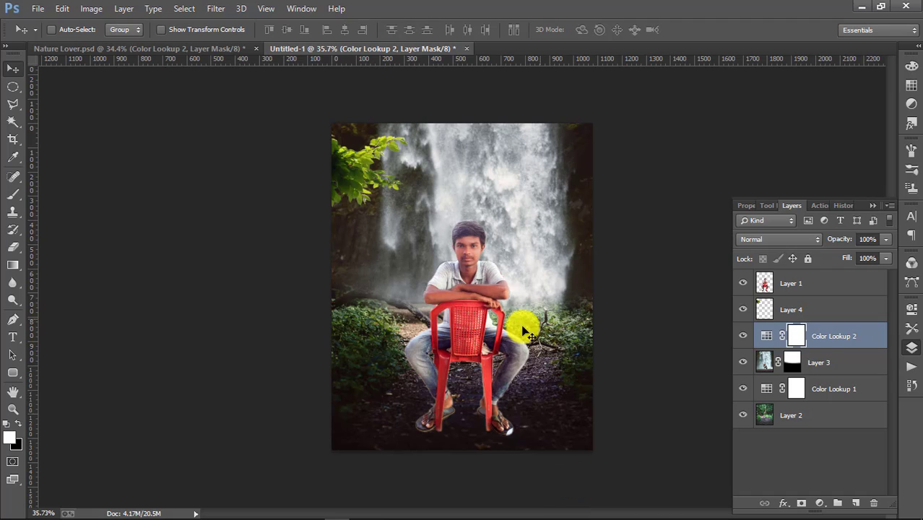
pyautogui.click(830, 309)
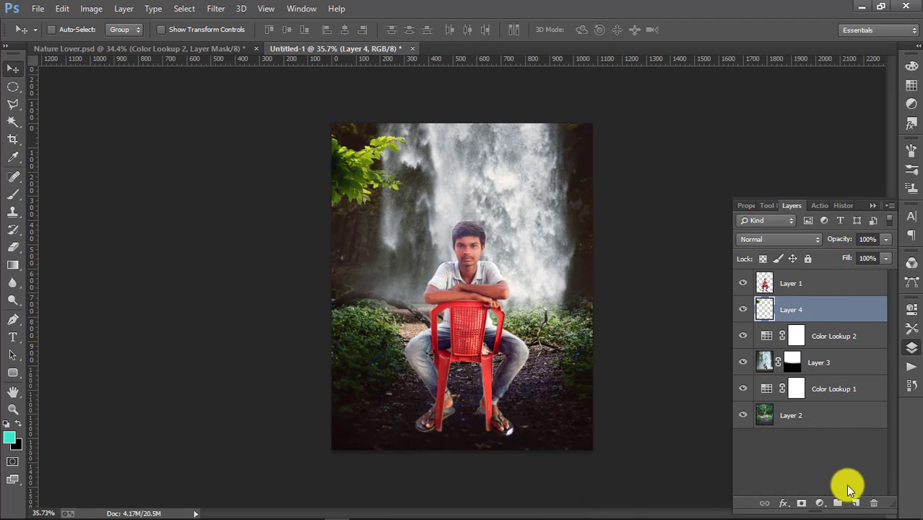
pyautogui.click(819, 503)
pyautogui.click(823, 414)
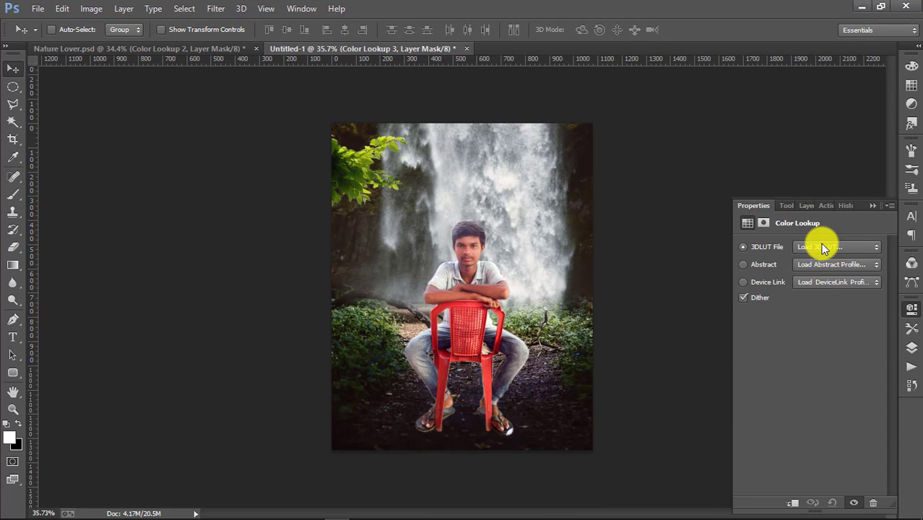
pyautogui.click(820, 243)
pyautogui.click(860, 174)
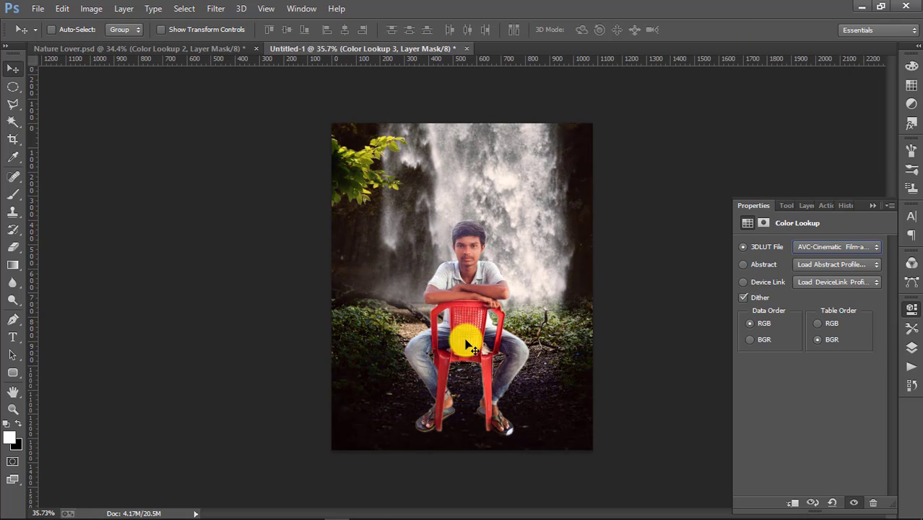
# Step: Erase the Color Lookup 3 mask over the lower forest ground and around the man with a 300 px eraser
pyautogui.scroll(1, 466, 345)
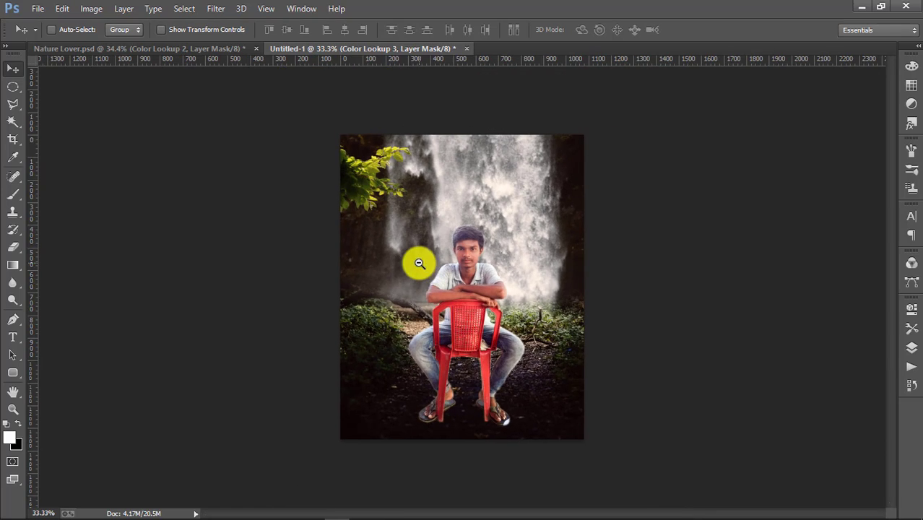
pyautogui.keyDown('alt'); pyautogui.click(419, 262); pyautogui.keyUp('alt')
pyautogui.keyDown('ctrl'); pyautogui.click(490, 311); pyautogui.keyUp('ctrl')
pyautogui.click(912, 348)
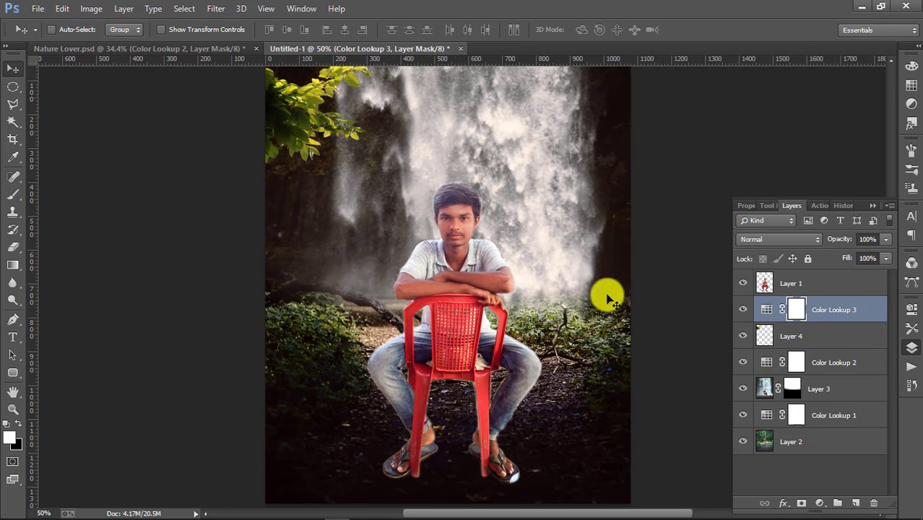
pyautogui.click(15, 247)
pyautogui.hotkey('ctrl', '-')
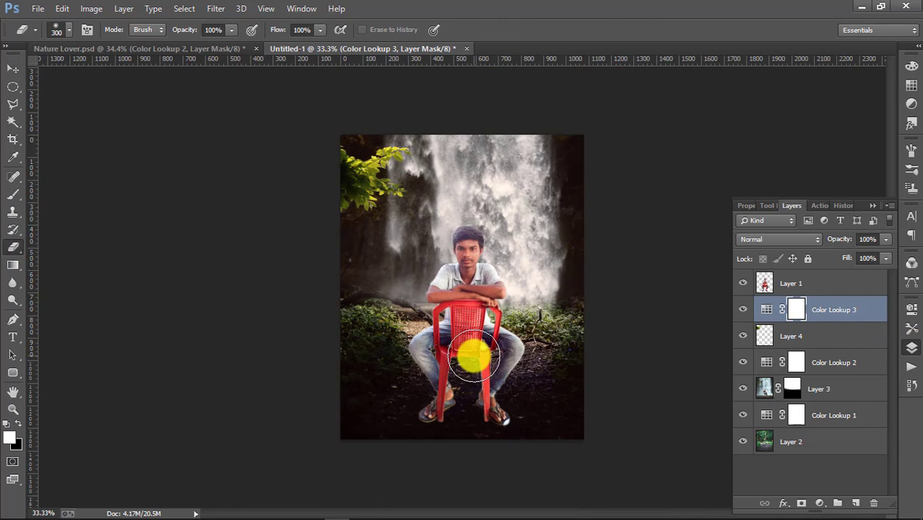
pyautogui.hotkey('ctrl', '+')
pyautogui.moveTo(573, 330)
pyautogui.mouseDown()
pyautogui.moveTo(319, 451)
pyautogui.moveTo(462, 399)
pyautogui.moveTo(515, 462)
pyautogui.moveTo(223, 377)
pyautogui.moveTo(340, 286)
pyautogui.moveTo(354, 320)
pyautogui.moveTo(526, 362)
pyautogui.moveTo(286, 365)
pyautogui.moveTo(288, 353)
pyautogui.moveTo(330, 327)
pyautogui.moveTo(350, 322)
pyautogui.moveTo(275, 451)
pyautogui.moveTo(491, 462)
pyautogui.moveTo(657, 426)
pyautogui.moveTo(390, 453)
pyautogui.moveTo(297, 335)
pyautogui.moveTo(359, 317)
pyautogui.moveTo(553, 371)
pyautogui.mouseUp()
pyautogui.scroll(-1, 517, 313)
pyautogui.scroll(1, 517, 314)
pyautogui.scroll(-2, 123, 108)
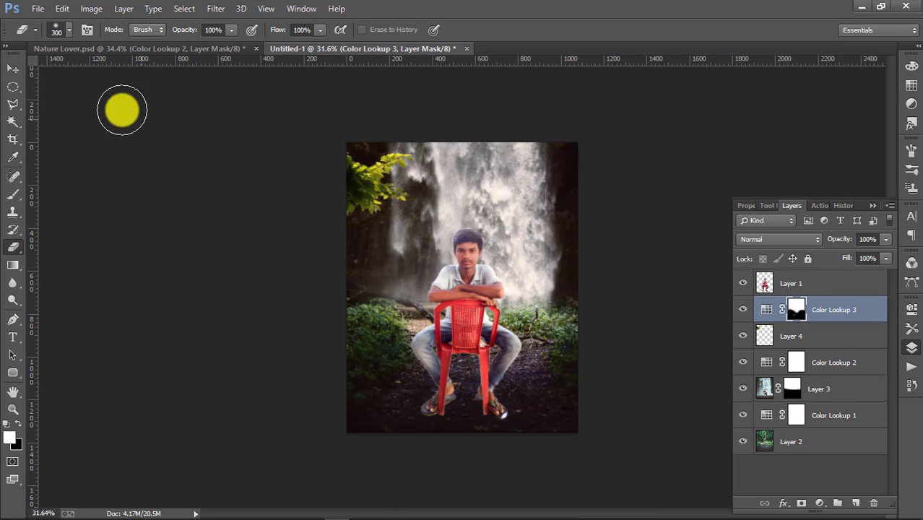
pyautogui.moveTo(494, 354)
pyautogui.mouseDown()
pyautogui.moveTo(489, 172)
pyautogui.moveTo(534, 350)
pyautogui.moveTo(537, 169)
pyautogui.moveTo(581, 122)
pyautogui.moveTo(570, 309)
pyautogui.moveTo(470, 313)
pyautogui.moveTo(408, 304)
pyautogui.mouseUp()
pyautogui.press('v')
pyautogui.hotkey('ctrl', '+')
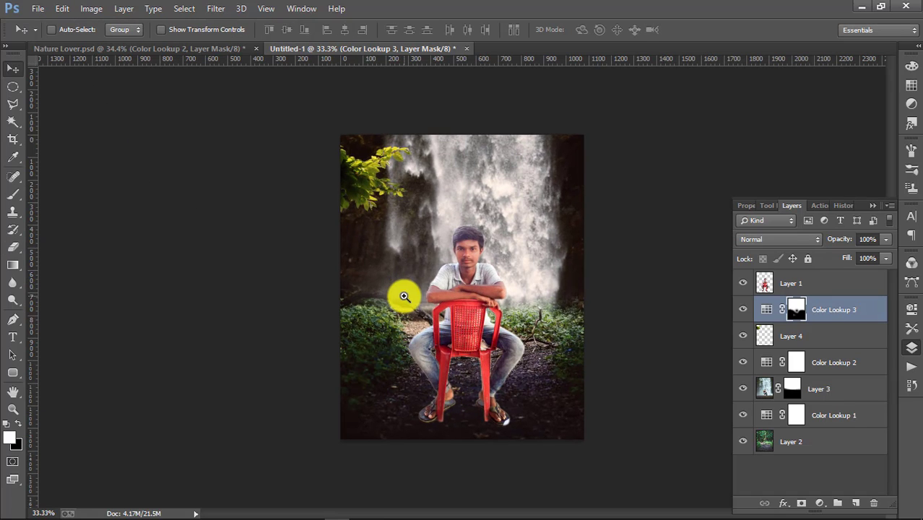
# Step: Start a Tilt-Shift blur on the forest layer, moving its focus centre and upper focus line down to the canvas's bottom edge
pyautogui.click(218, 8)
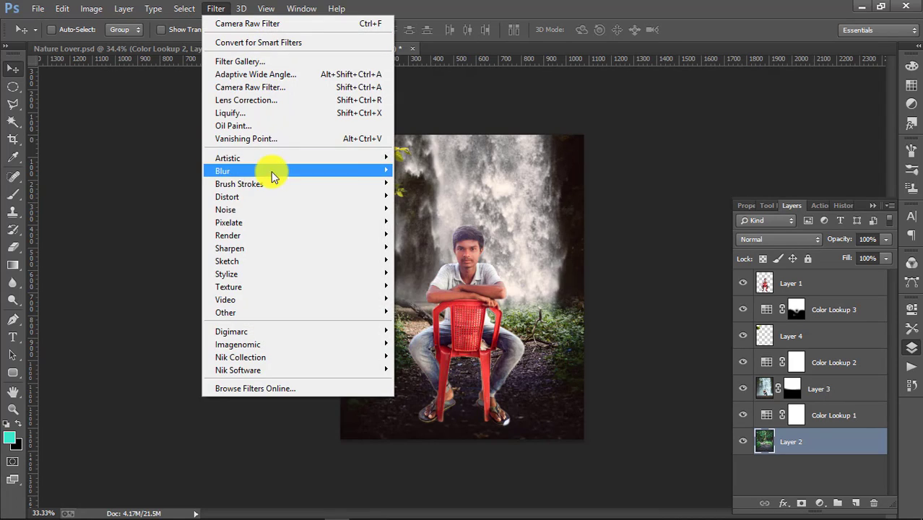
pyautogui.moveTo(274, 170)
pyautogui.click(466, 198)
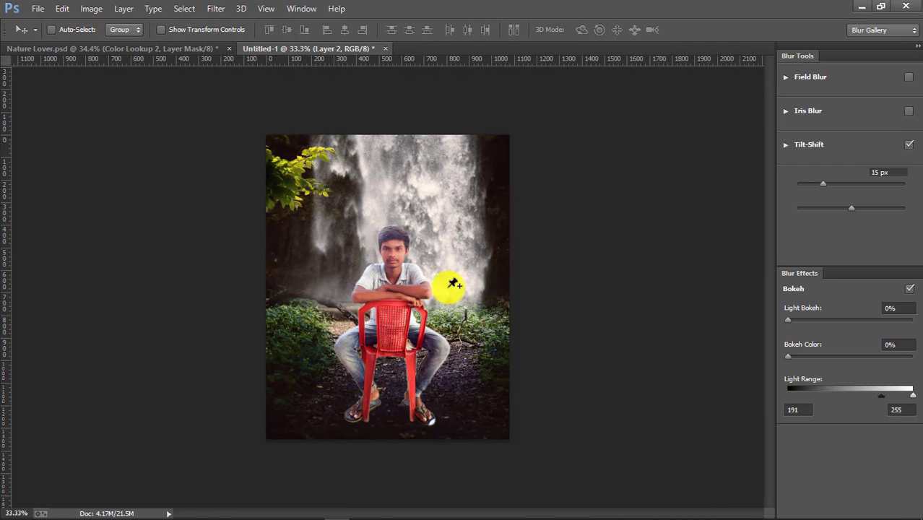
pyautogui.hotkey('ctrl', '+')
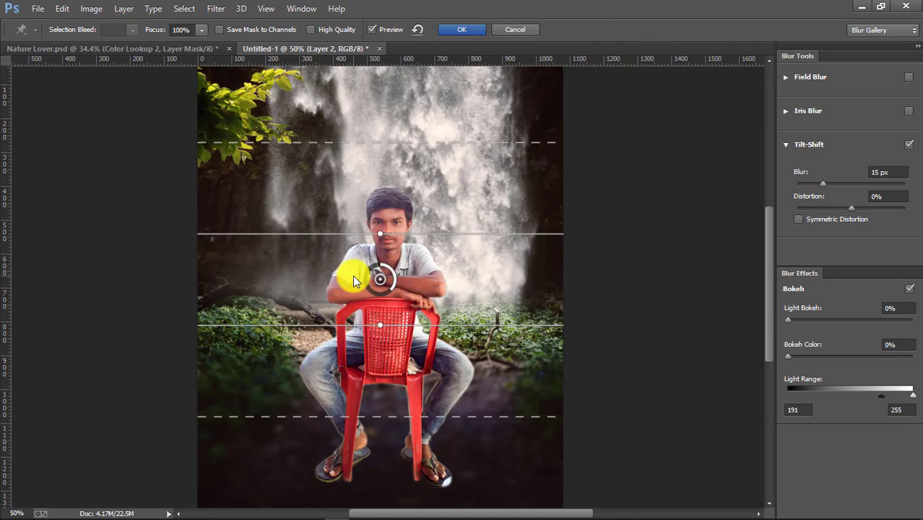
pyautogui.hotkey('ctrl', '-')
pyautogui.moveTo(389, 291); pyautogui.dragTo(388, 439)
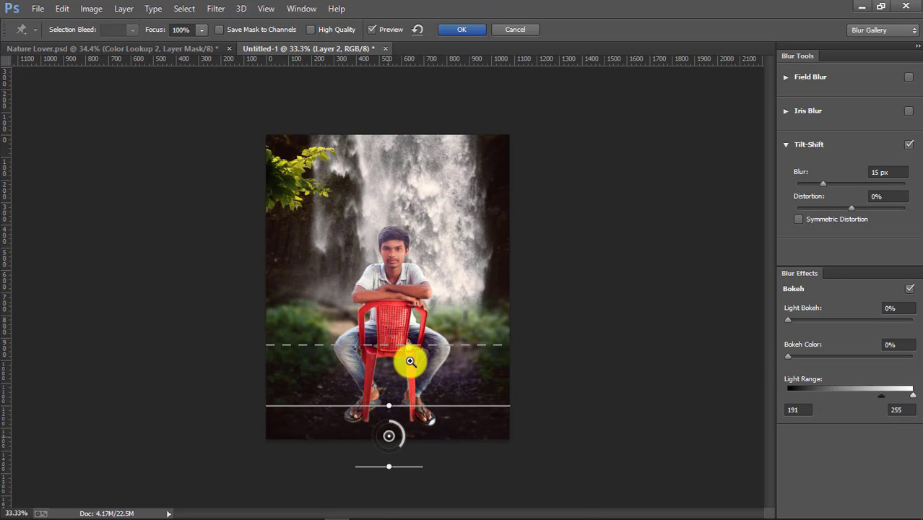
pyautogui.keyDown('ctrl'); pyautogui.click(409, 361); pyautogui.keyUp('ctrl')
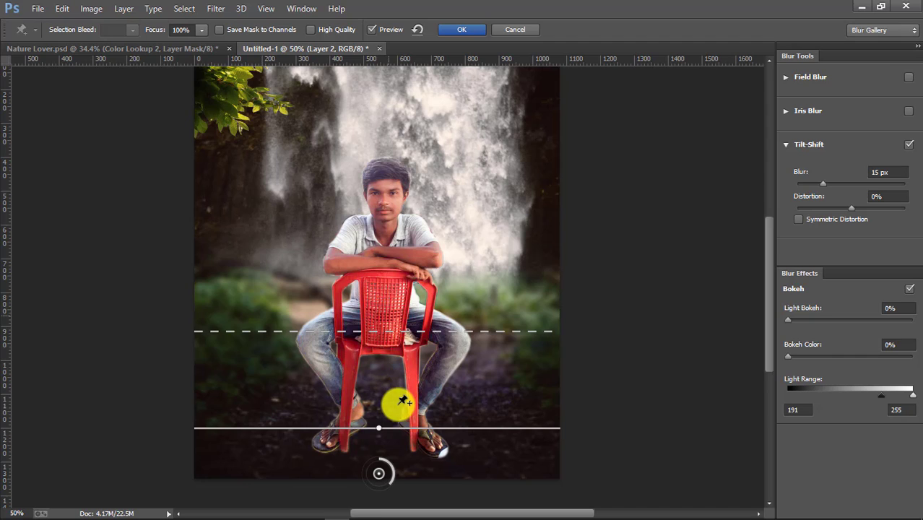
pyautogui.keyDown('ctrl'); pyautogui.click(403, 402); pyautogui.keyUp('ctrl')
pyautogui.moveTo(391, 439); pyautogui.dragTo(399, 463)
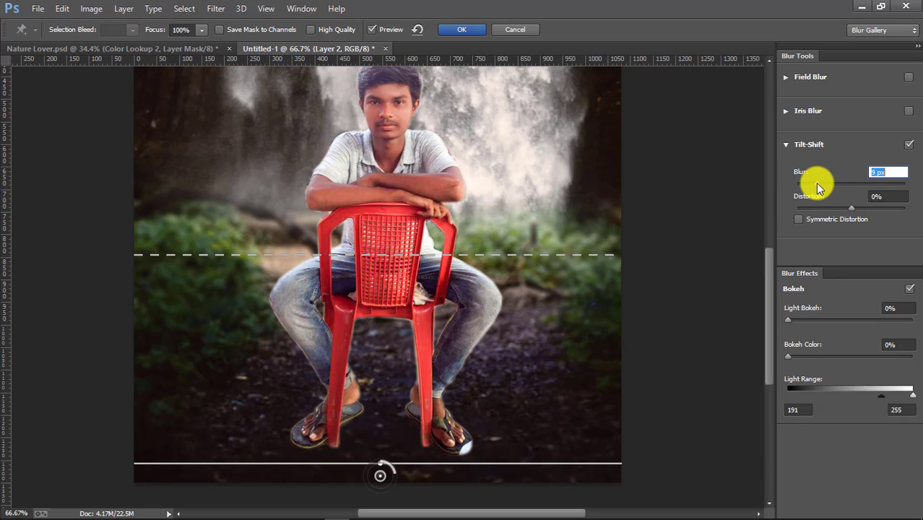
# Step: Lower the upper dashed transition line to chair-seat height, set the Tilt-Shift blur to 6 px, and apply it to the forest layer
pyautogui.moveTo(811, 185); pyautogui.dragTo(802, 186)
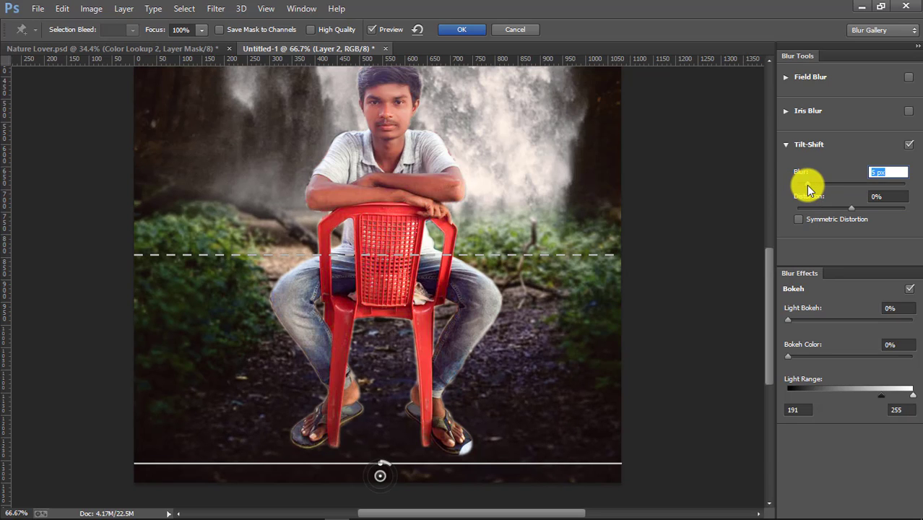
pyautogui.moveTo(367, 254); pyautogui.dragTo(369, 299)
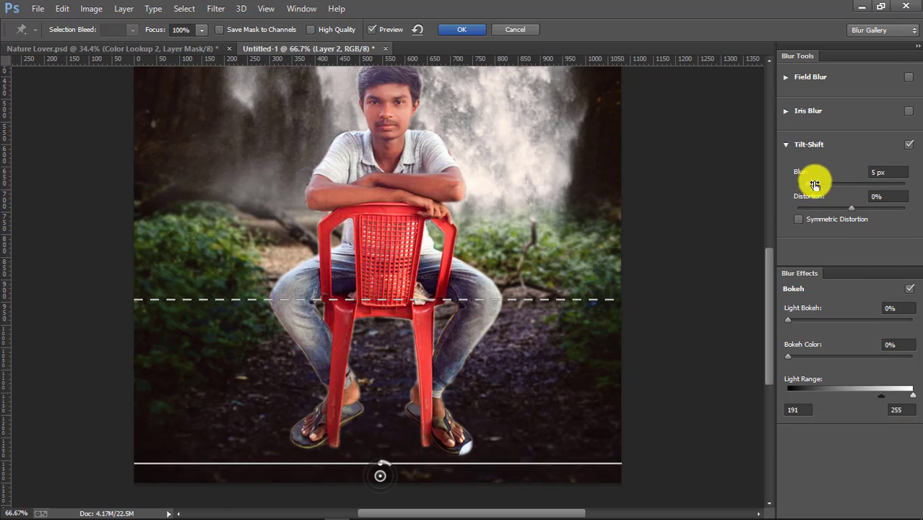
pyautogui.click(868, 173)
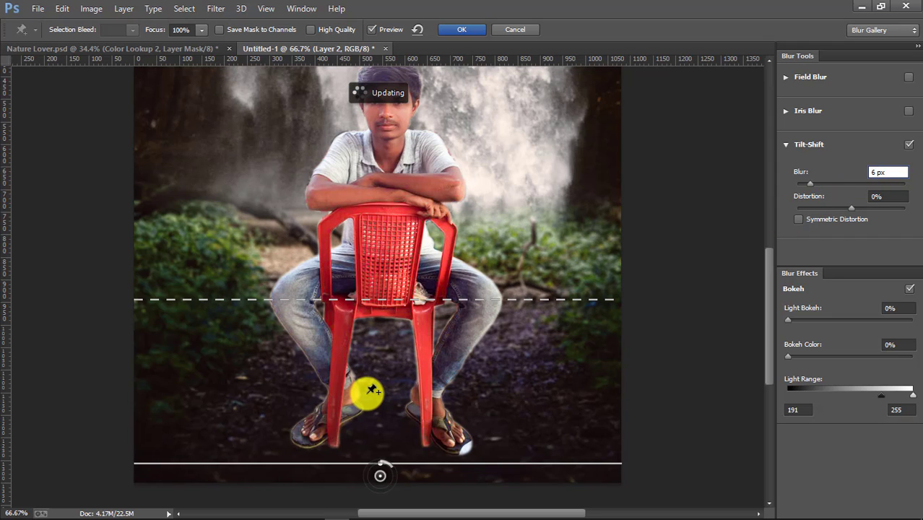
pyautogui.hotkey('ctrl', '-')
pyautogui.hotkey('ctrl', '-')
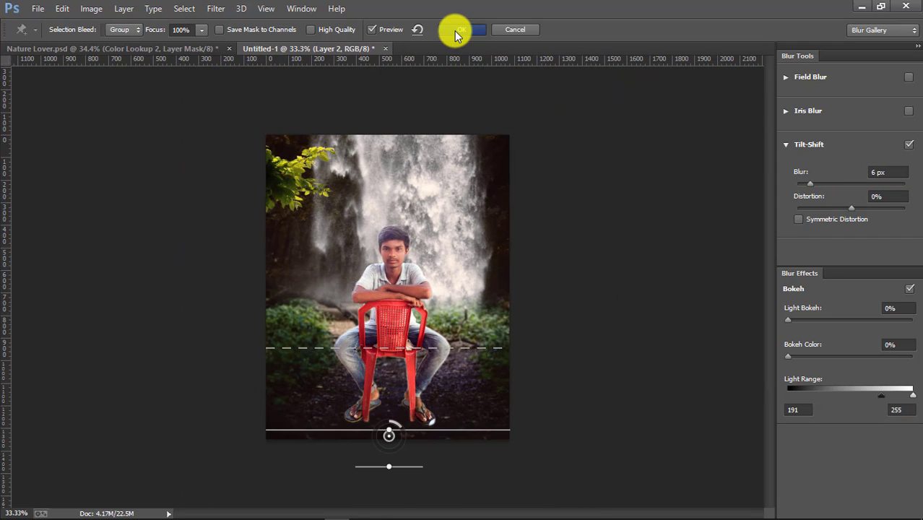
pyautogui.click(457, 32)
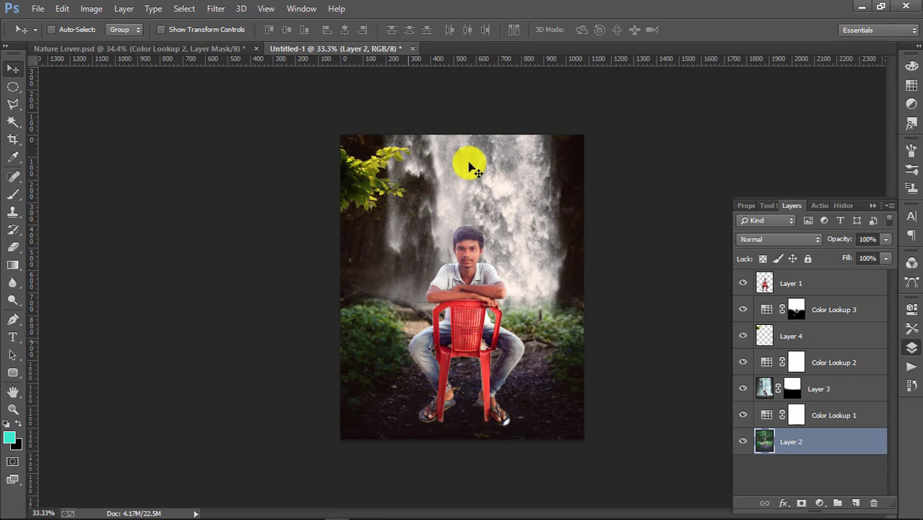
# Step: Start a Tilt-Shift blur on the waterfall layer and move its focus centre down between the man's legs
pyautogui.hotkey('alt', ']')
pyautogui.hotkey('alt', ']')
pyautogui.click(216, 9)
pyautogui.moveTo(294, 175)
pyautogui.click(415, 197)
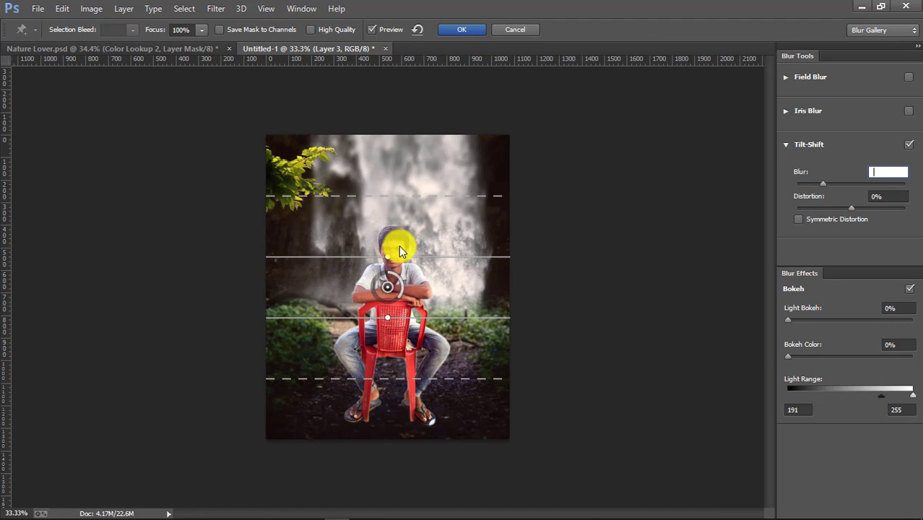
pyautogui.hotkey('ctrl', '+')
pyautogui.moveTo(385, 288); pyautogui.dragTo(386, 315)
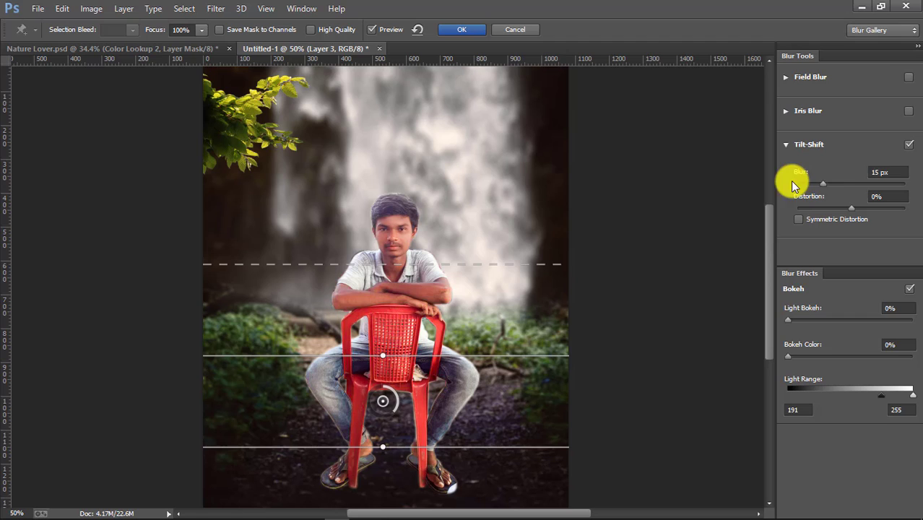
# Step: Set the waterfall layer's Tilt-Shift blur to 7 px and apply it
pyautogui.click(813, 185)
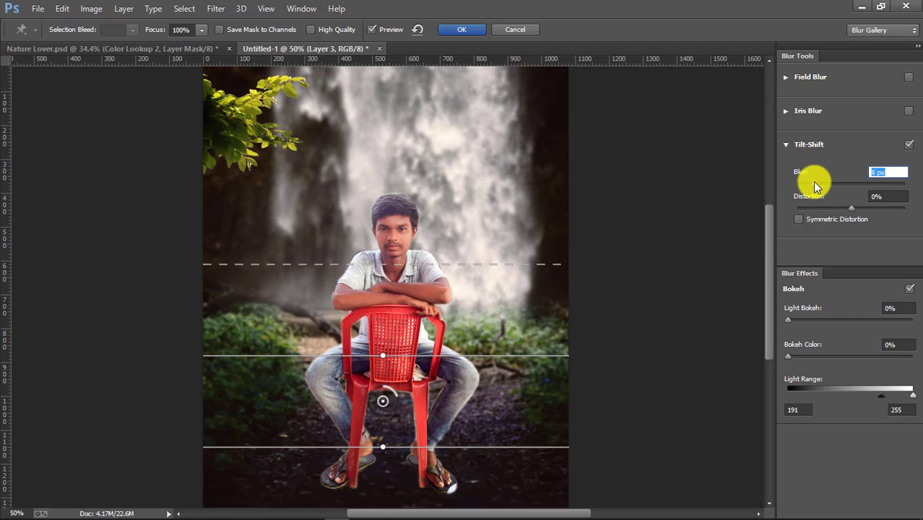
pyautogui.write('7')
pyautogui.click(468, 30)
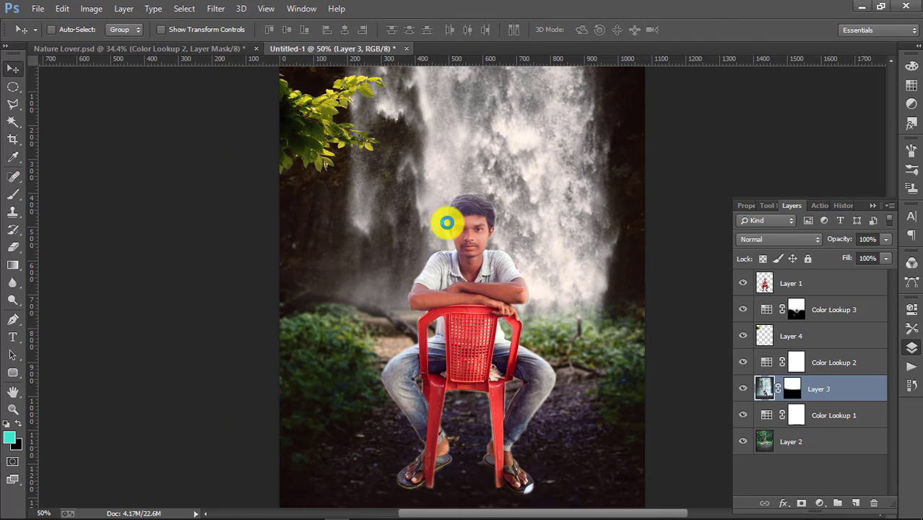
pyautogui.hotkey('ctrl', '-')
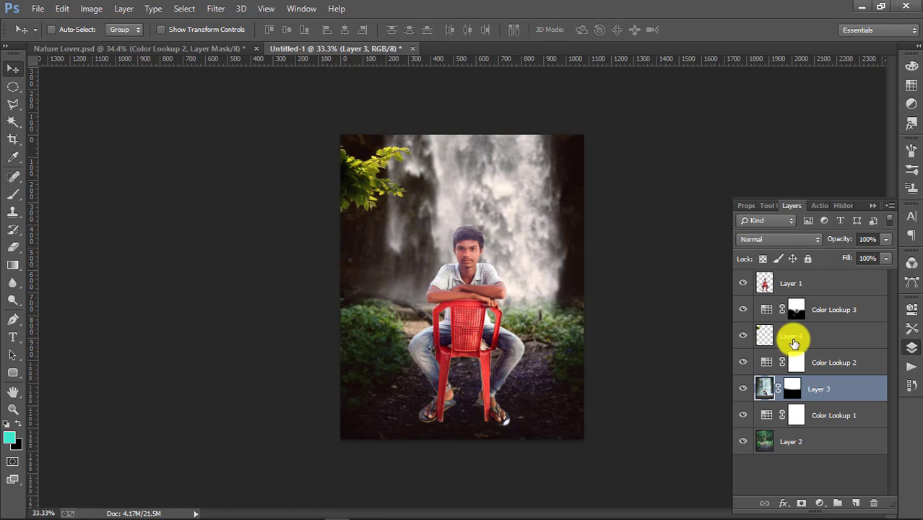
# Step: Create a new layer directly beneath the man and paint a large soft black spot on it with a 250 px brush
pyautogui.click(792, 339)
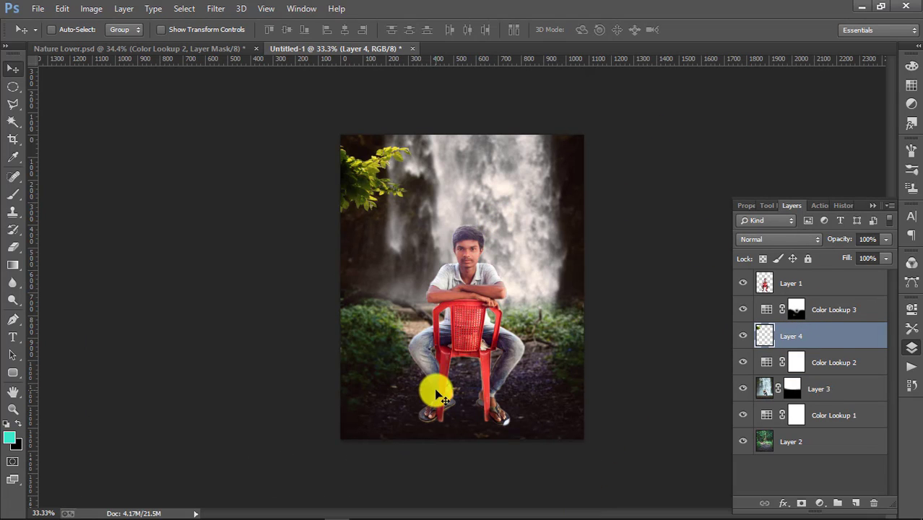
pyautogui.moveTo(432, 388); pyautogui.dragTo(520, 418)
pyautogui.click(802, 285)
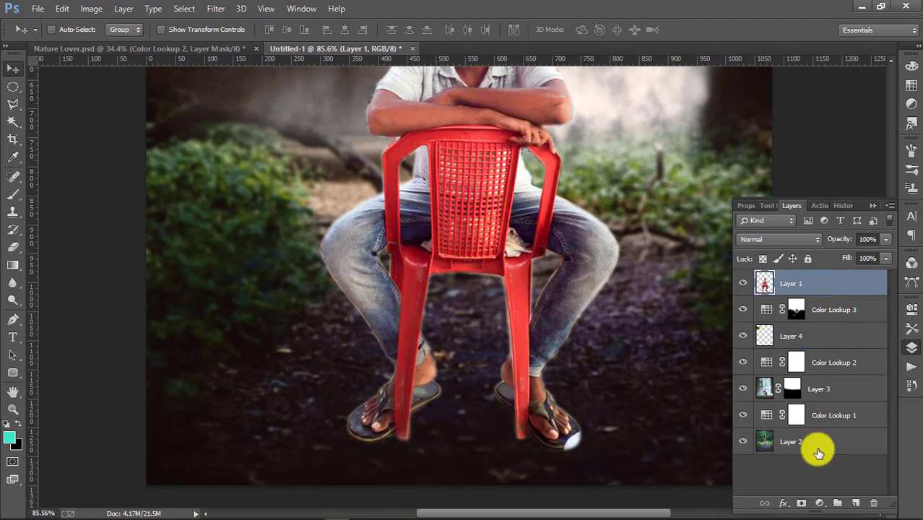
pyautogui.click(855, 502)
pyautogui.moveTo(811, 296); pyautogui.dragTo(762, 332)
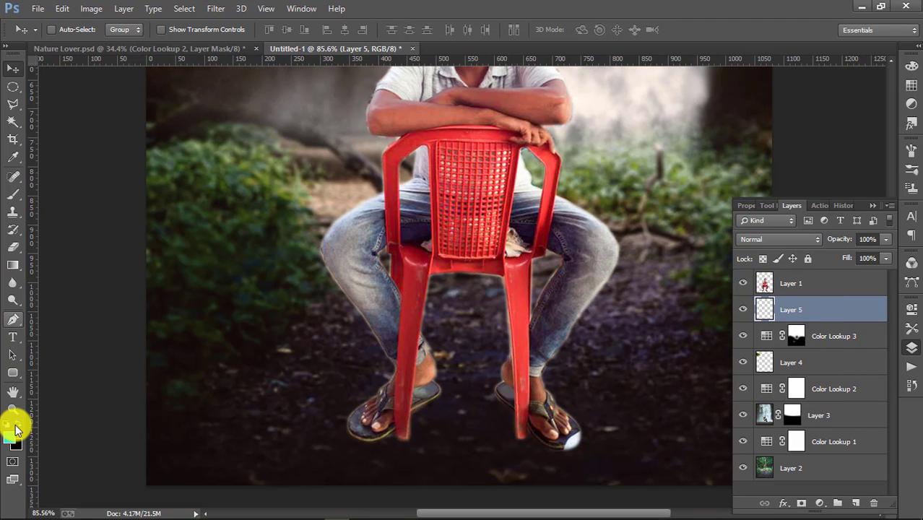
pyautogui.press('b')
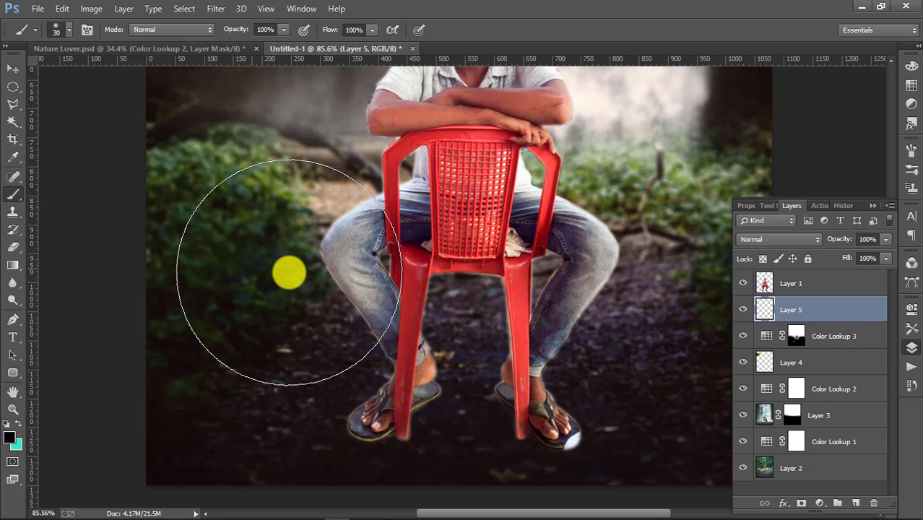
pyautogui.moveTo(289, 273); pyautogui.dragTo(243, 219)
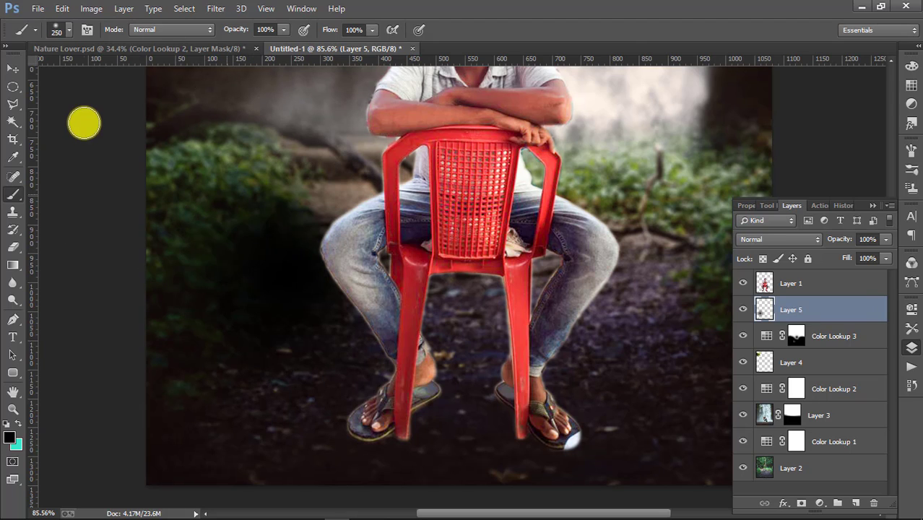
# Step: Transform the black shadow spot: move it down between the man's legs and flatten it to about 20% height
pyautogui.press('v')
pyautogui.hotkey('ctrl', 't')
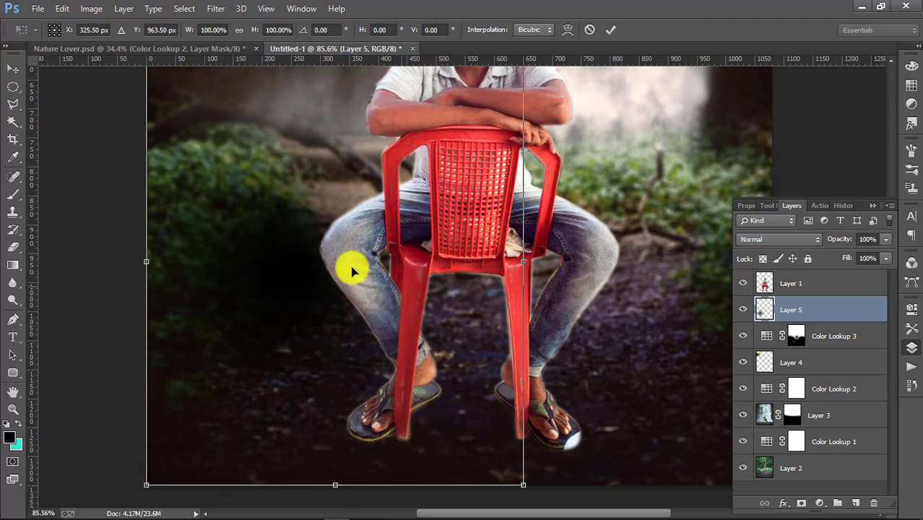
pyautogui.moveTo(413, 351); pyautogui.dragTo(415, 354)
pyautogui.moveTo(343, 174); pyautogui.dragTo(413, 239)
pyautogui.moveTo(403, 104); pyautogui.dragTo(406, 320)
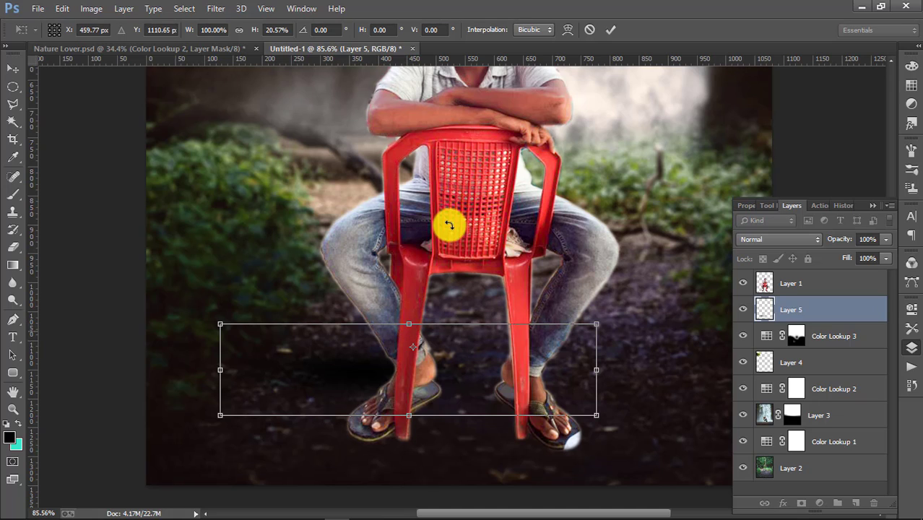
# Step: Tilt the flattened shadow to about -41°, narrow it to about 55% width, fit it under the left sandal and apply the transform
pyautogui.moveTo(449, 225); pyautogui.dragTo(478, 453)
pyautogui.moveTo(441, 386); pyautogui.dragTo(443, 350)
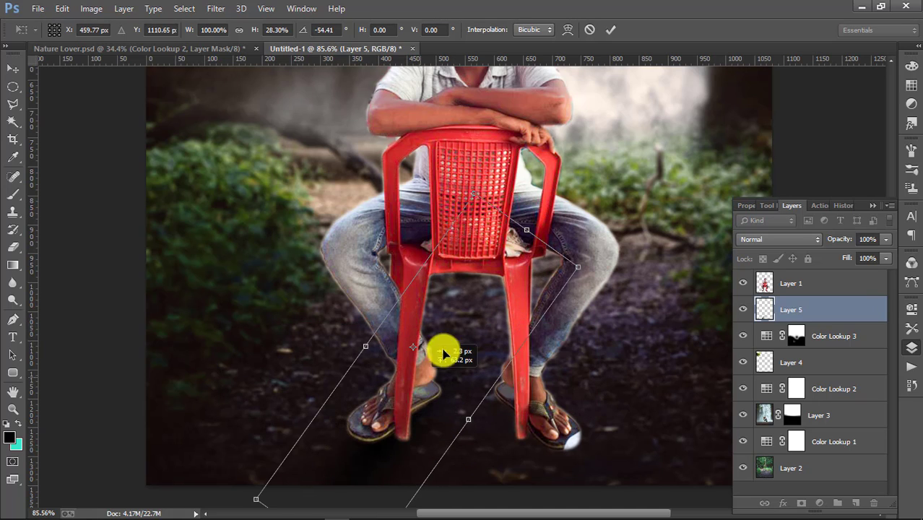
pyautogui.moveTo(367, 433); pyautogui.dragTo(462, 364)
pyautogui.scroll(1, 422, 412)
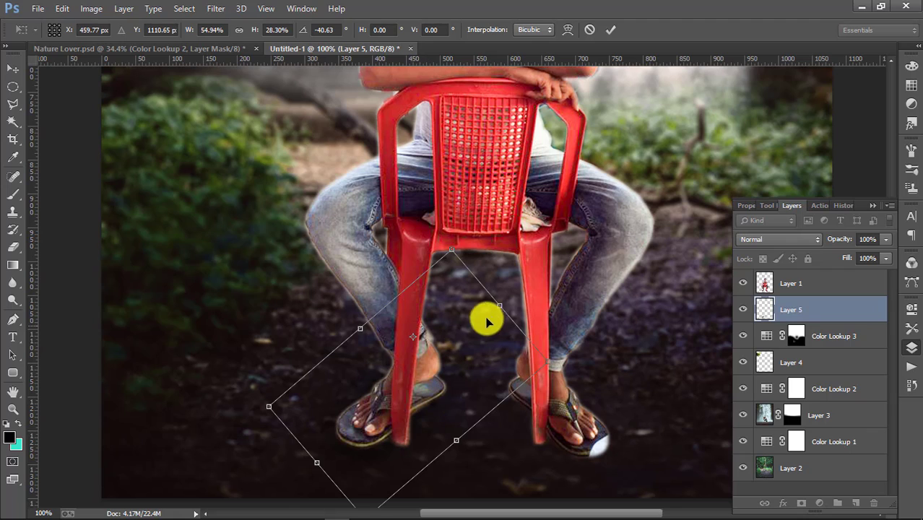
pyautogui.moveTo(504, 304); pyautogui.dragTo(597, 382)
pyautogui.press('Return')
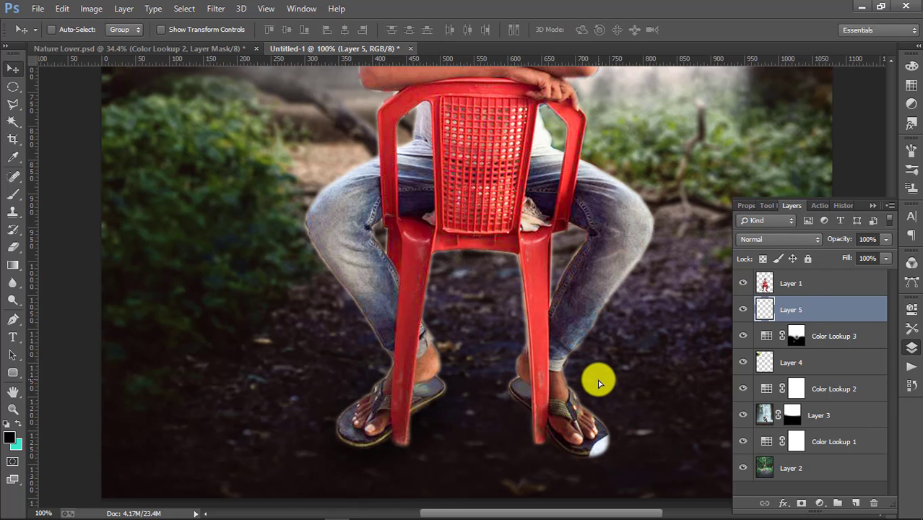
# Step: Paint a second soft black spot between the chair legs on a new layer placed below the first shadow layer
pyautogui.click(856, 503)
pyautogui.scroll(-5, 413, 314)
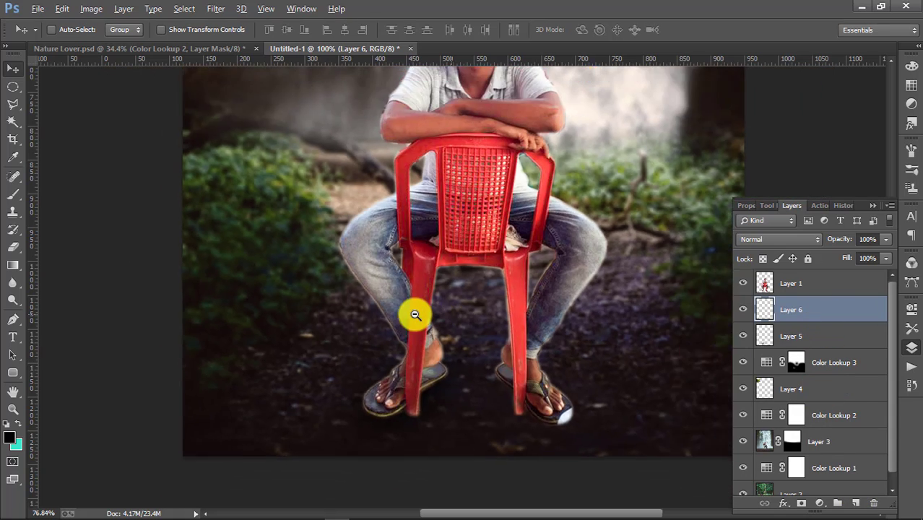
pyautogui.click(13, 193)
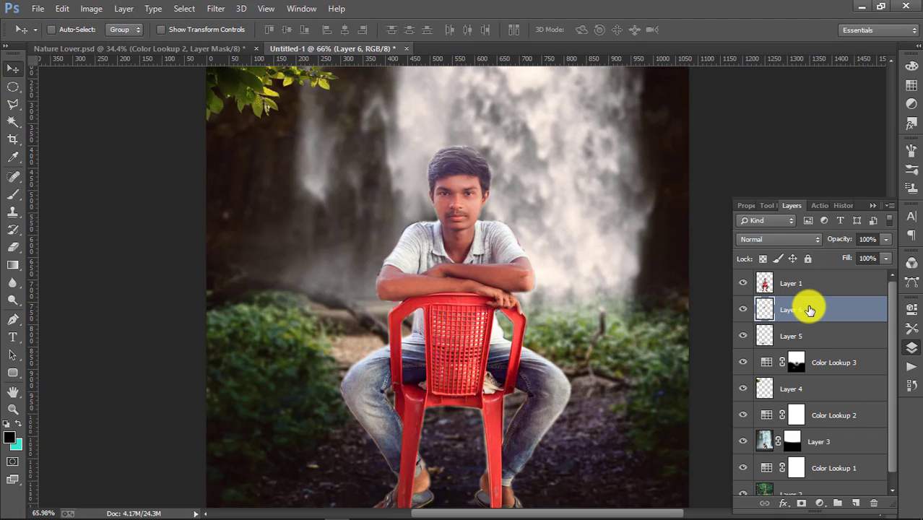
pyautogui.moveTo(810, 311); pyautogui.dragTo(737, 349)
pyautogui.scroll(2, 567, 383)
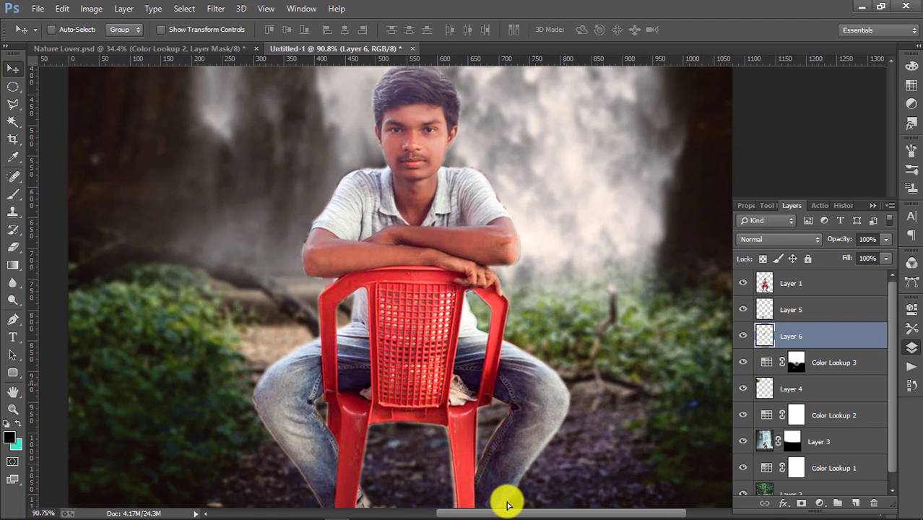
pyautogui.scroll(-3, 501, 398)
# Step: Transform the second shadow spot to about 176% width and 95% height, rotate it about 32° and place it under the right sandal
pyautogui.hotkey('ctrl', 't')
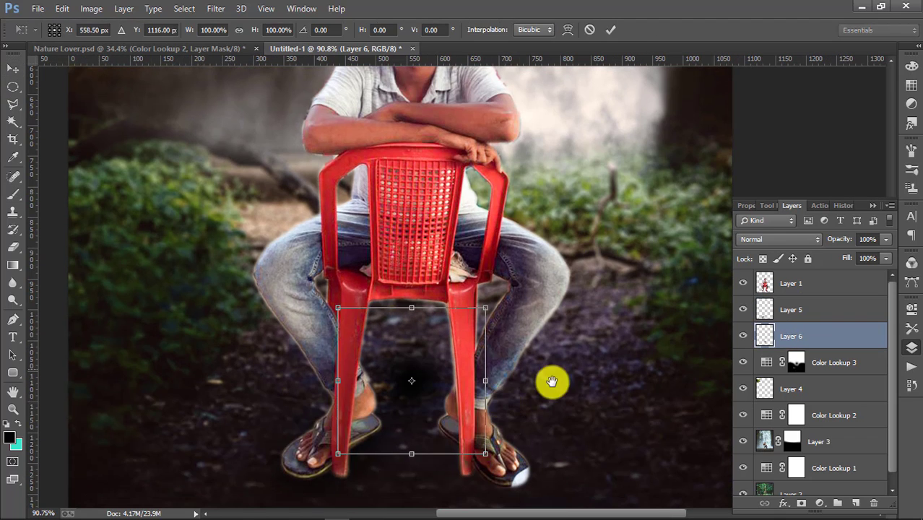
pyautogui.scroll(-2, 553, 379)
pyautogui.moveTo(411, 238); pyautogui.dragTo(414, 330)
pyautogui.moveTo(490, 325); pyautogui.dragTo(505, 272)
pyautogui.moveTo(528, 318); pyautogui.dragTo(538, 389)
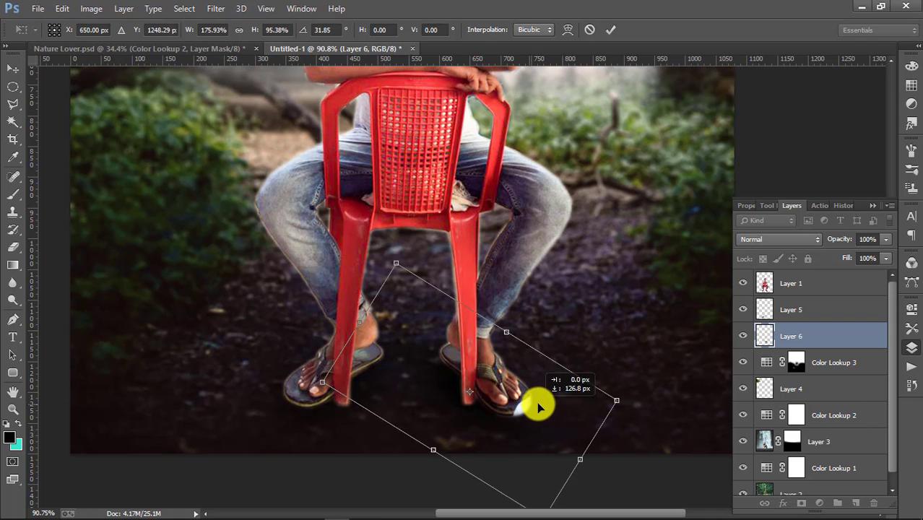
pyautogui.moveTo(441, 378); pyautogui.dragTo(536, 417)
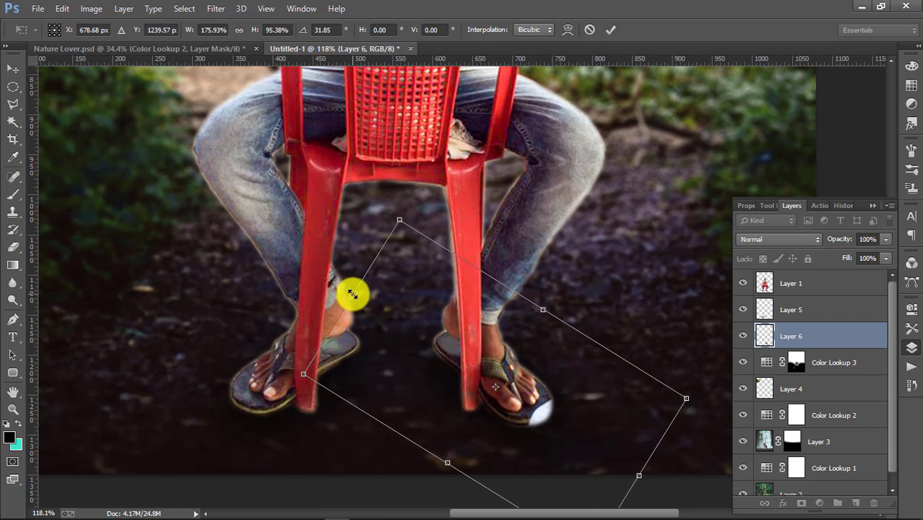
# Step: Stretch and skew the right sandal's shadow to about 228% width and 107% height, and apply the transform
pyautogui.moveTo(351, 294); pyautogui.dragTo(328, 283)
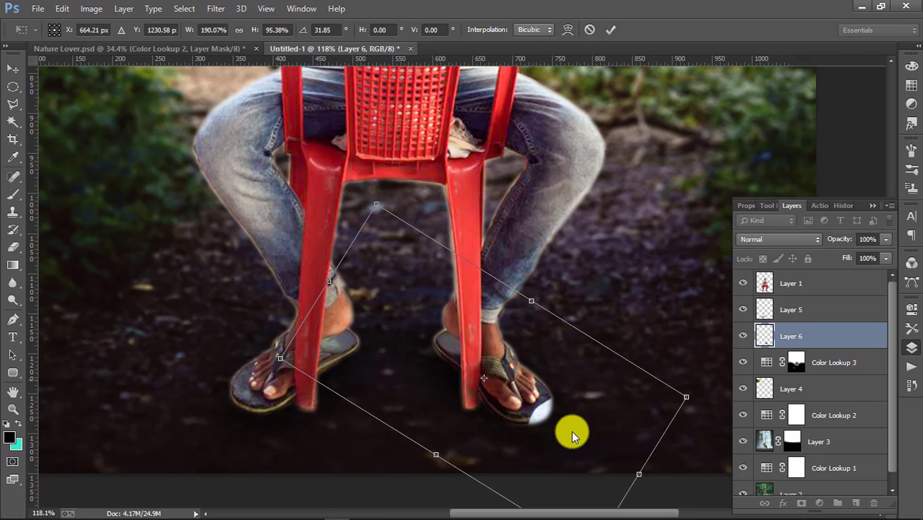
pyautogui.scroll(-3, 571, 432)
pyautogui.moveTo(585, 408); pyautogui.dragTo(625, 505)
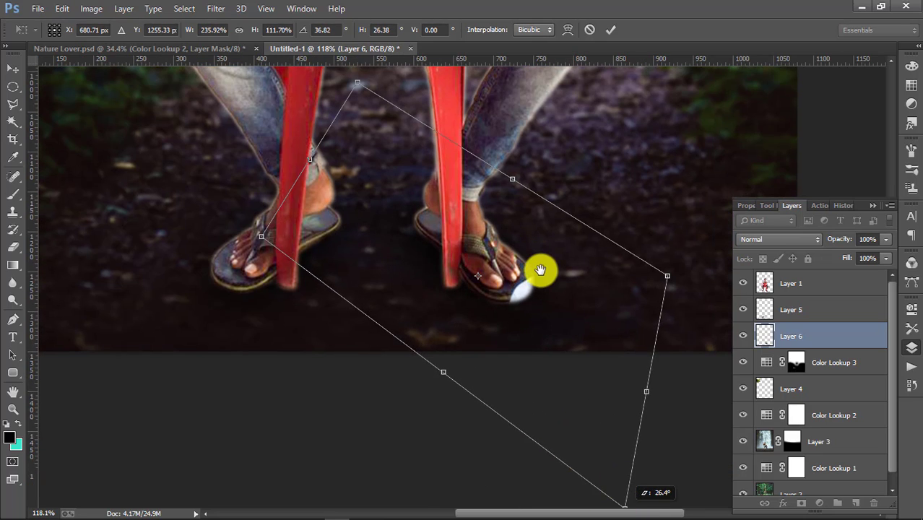
pyautogui.scroll(3, 544, 275)
pyautogui.moveTo(392, 156)
pyautogui.mouseDown()
pyautogui.moveTo(402, 118)
pyautogui.moveTo(380, 142)
pyautogui.mouseUp()
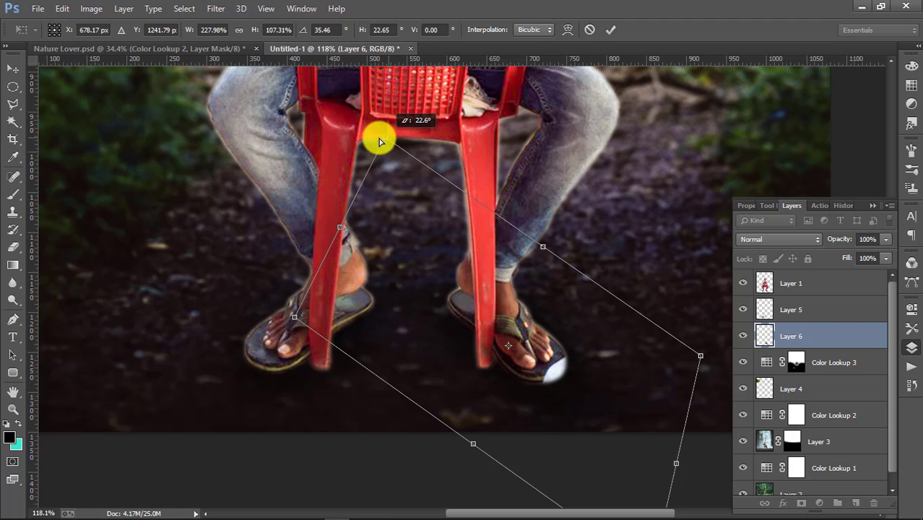
pyautogui.click(608, 29)
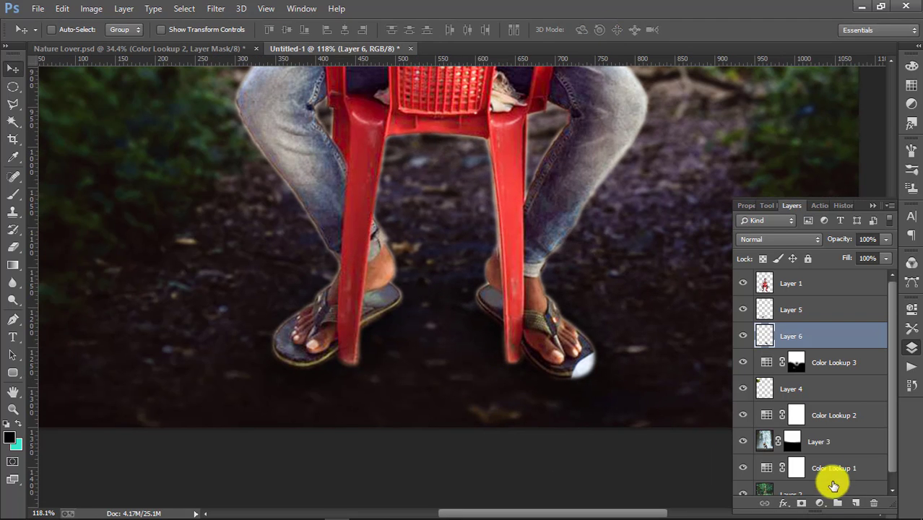
# Step: Create a new layer above the right sandal's shadow and paint a soft black spot between the feet with a 150 px brush
pyautogui.click(855, 503)
pyautogui.click(358, 351)
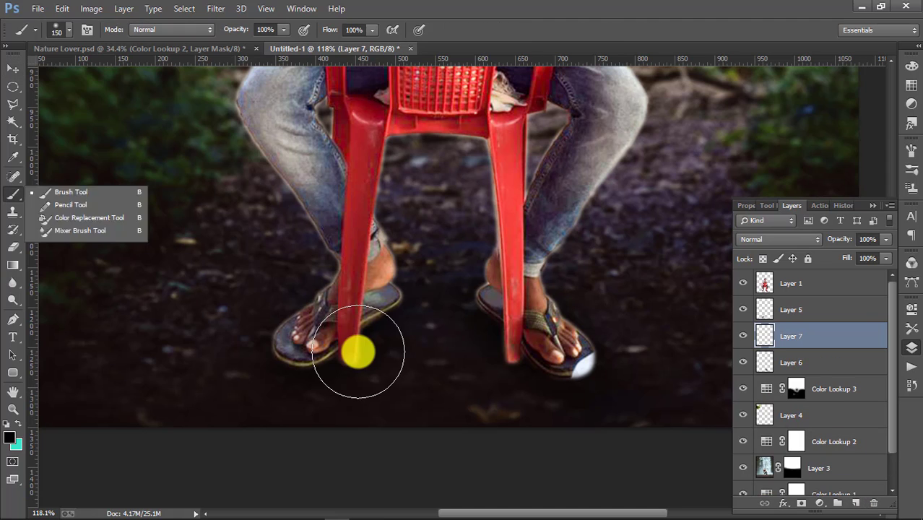
pyautogui.click(10, 67)
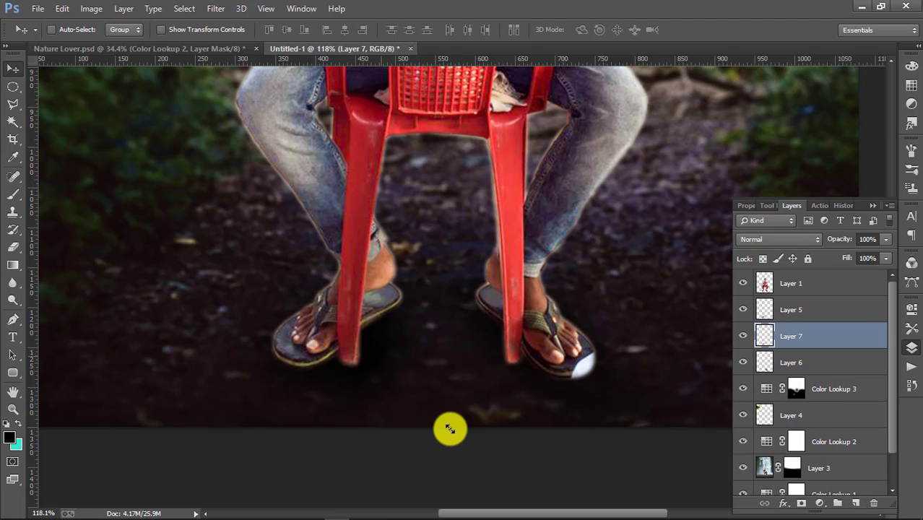
# Step: Shrink the new spot to about 36% width and 14% height, rotate it about -42° and place it at the left chair leg's base
pyautogui.hotkey('ctrl', 't')
pyautogui.moveTo(450, 429); pyautogui.dragTo(448, 338)
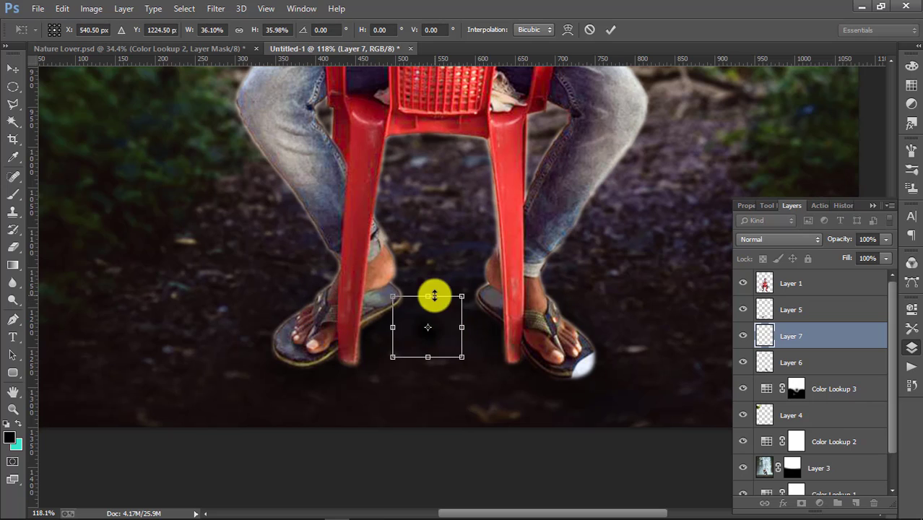
pyautogui.moveTo(434, 296); pyautogui.dragTo(372, 374)
pyautogui.moveTo(428, 345); pyautogui.dragTo(359, 361)
pyautogui.press('Return')
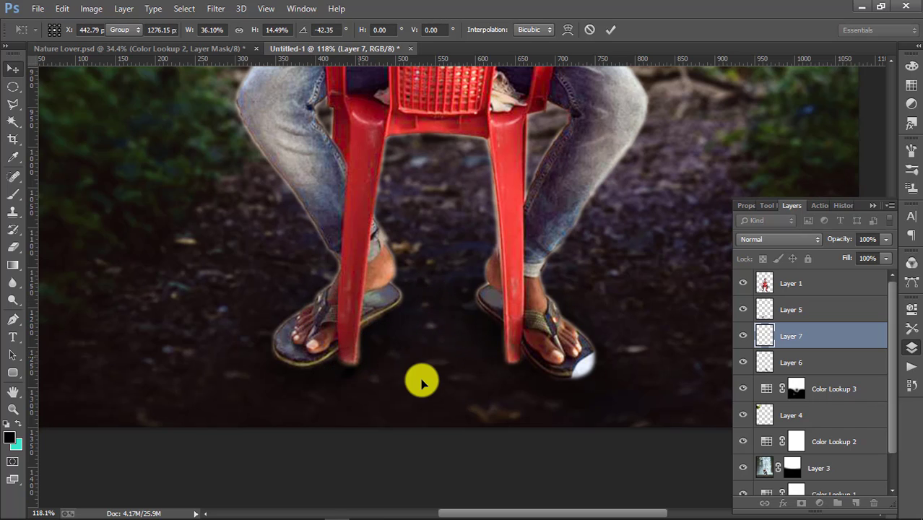
# Step: Widen the left chair leg's shadow to about 141%, adjust its fit beneath the leg's tip and apply the transform
pyautogui.scroll(4, 422, 382)
pyautogui.hotkey('ctrl', 't')
pyautogui.moveTo(460, 356); pyautogui.dragTo(511, 358)
pyautogui.moveTo(436, 369); pyautogui.dragTo(351, 354)
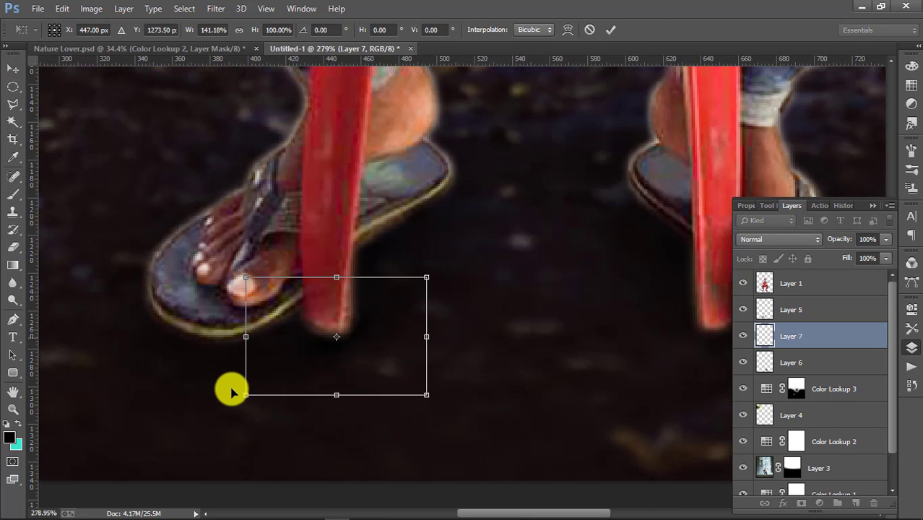
pyautogui.moveTo(232, 394); pyautogui.dragTo(267, 359)
pyautogui.moveTo(474, 281); pyautogui.dragTo(426, 295)
pyautogui.press('Return')
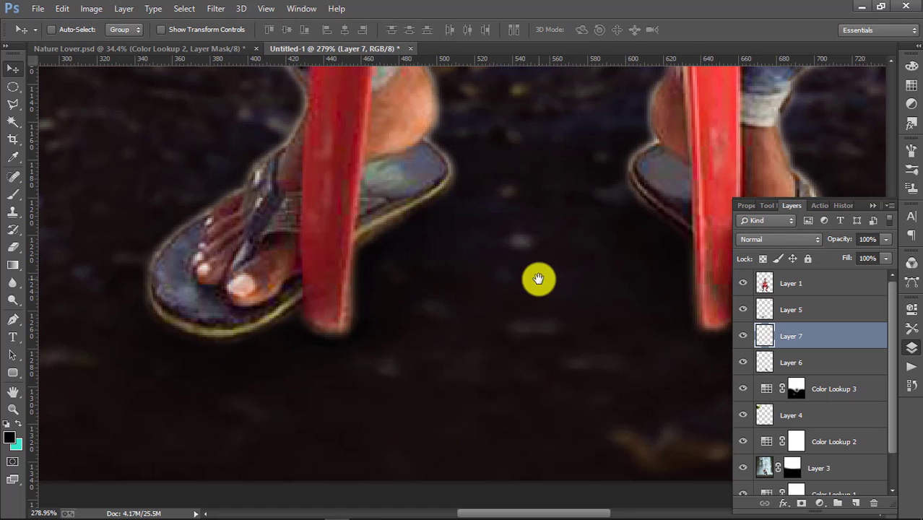
# Step: Activate the Clone Stamp tool for a close-up retouch of the white patch at the right sandal's tip
pyautogui.hscroll(3, 512, 328)
pyautogui.scroll(1, 511, 329)
pyautogui.scroll(-4, 512, 329)
pyautogui.scroll(1, 547, 289)
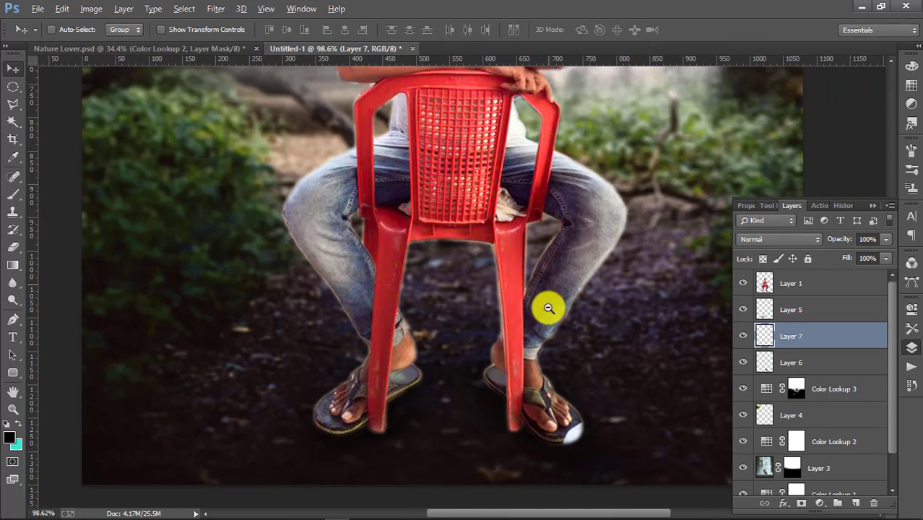
pyautogui.scroll(-1, 546, 304)
pyautogui.scroll(3, 474, 333)
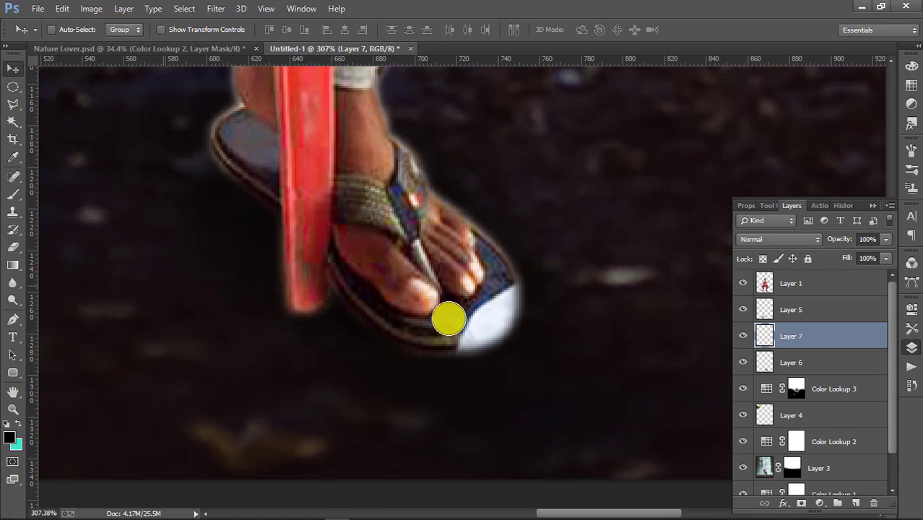
pyautogui.press('s')
pyautogui.scroll(1, 464, 303)
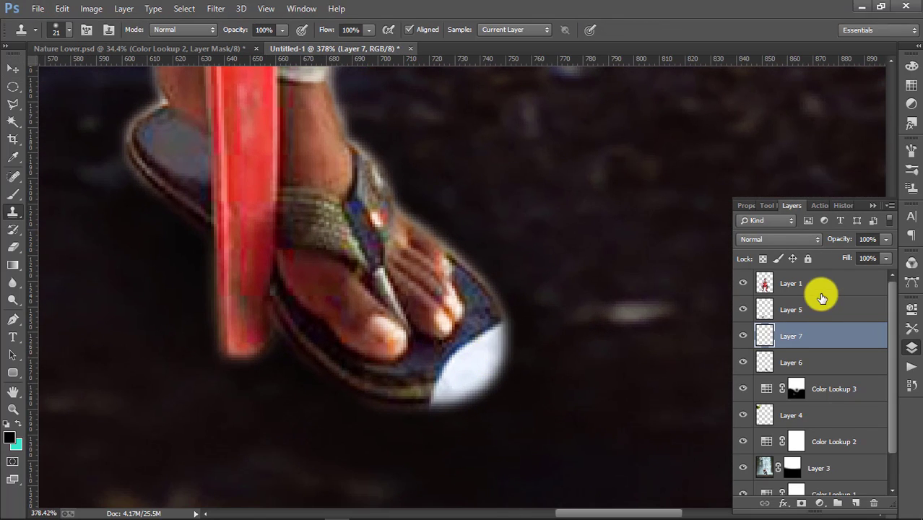
# Step: Try cloning sandal texture over the white tip on the man's layer with a 21 px stamp, and undo the attempt
pyautogui.click(808, 289)
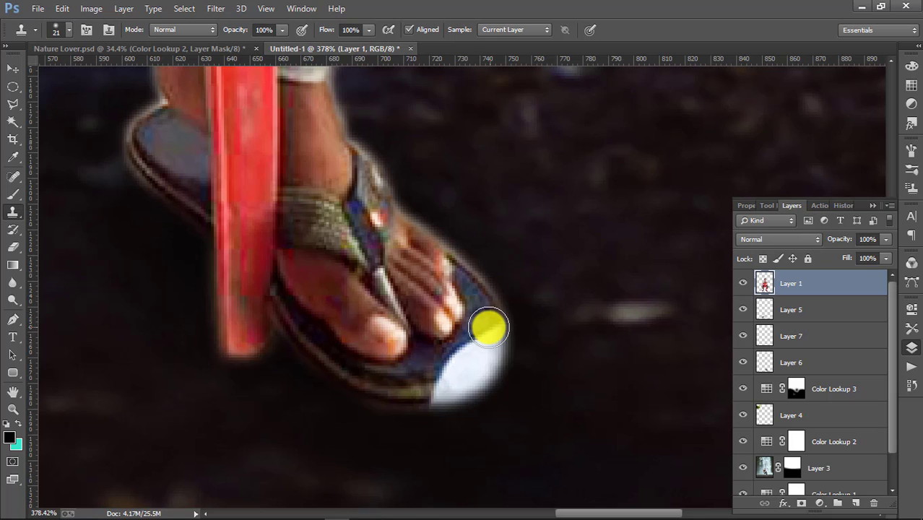
pyautogui.moveTo(475, 347)
pyautogui.mouseDown()
pyautogui.moveTo(482, 315)
pyautogui.moveTo(495, 334)
pyautogui.moveTo(473, 324)
pyautogui.moveTo(482, 355)
pyautogui.moveTo(481, 344)
pyautogui.moveTo(453, 345)
pyautogui.moveTo(454, 365)
pyautogui.moveTo(451, 349)
pyautogui.moveTo(466, 359)
pyautogui.moveTo(444, 398)
pyautogui.mouseUp()
pyautogui.hotkey('ctrl', 'alt', 'z')
pyautogui.hotkey('ctrl', 'alt', 'z')
pyautogui.hotkey('ctrl', 'alt', 'z')
pyautogui.hotkey('ctrl', 'alt', 'z')
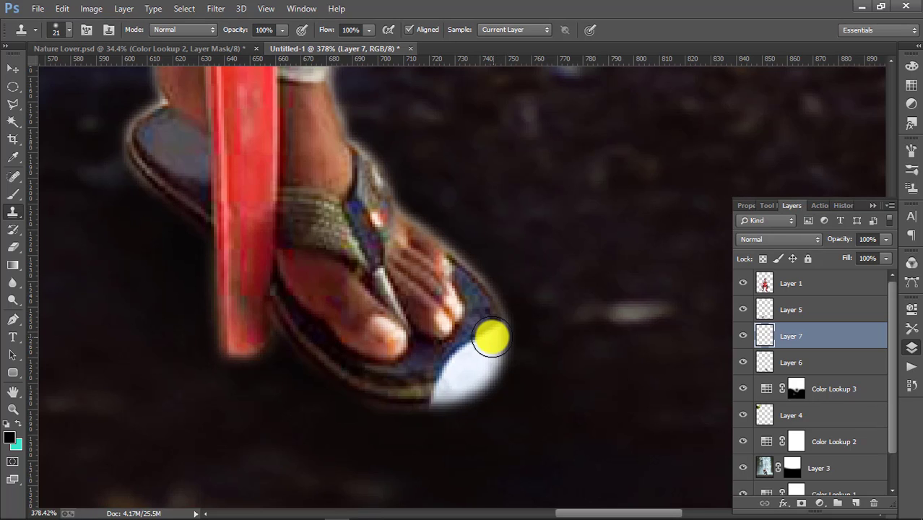
# Step: Clone the dark sandal texture and edge over the white tip of the right sandal on the man's layer with a 10 px stamp
pyautogui.hotkey('alt', '.')
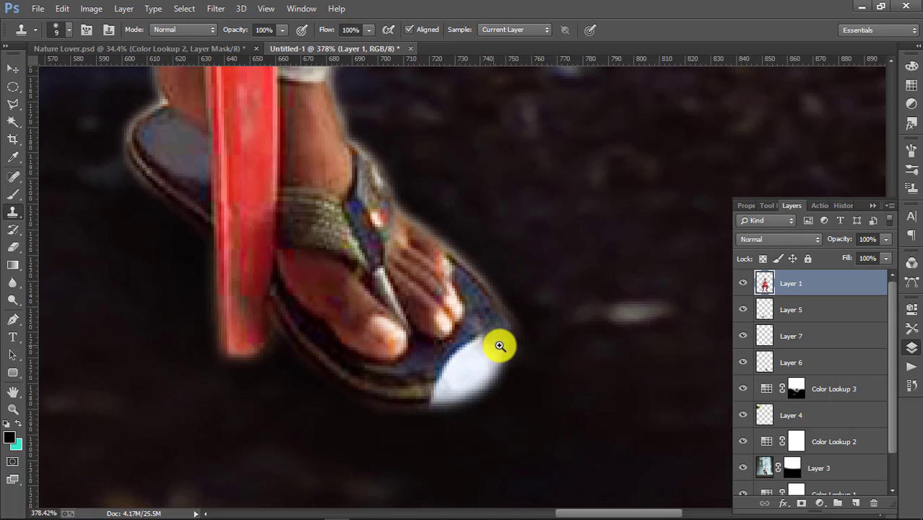
pyautogui.click(499, 346)
pyautogui.moveTo(494, 357)
pyautogui.mouseDown()
pyautogui.moveTo(484, 357)
pyautogui.moveTo(488, 375)
pyautogui.mouseUp()
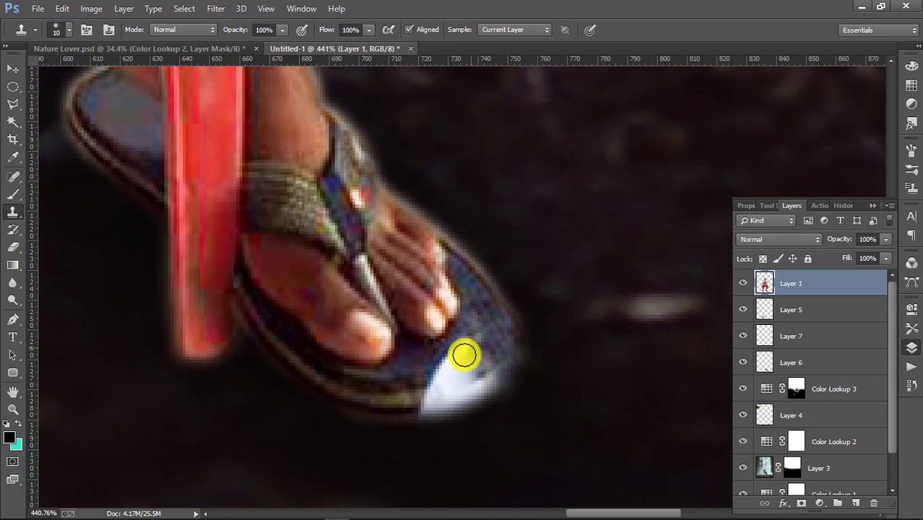
pyautogui.moveTo(450, 348)
pyautogui.mouseDown()
pyautogui.moveTo(406, 376)
pyautogui.moveTo(418, 359)
pyautogui.moveTo(446, 364)
pyautogui.moveTo(458, 357)
pyautogui.moveTo(421, 359)
pyautogui.moveTo(466, 355)
pyautogui.moveTo(476, 341)
pyautogui.moveTo(415, 359)
pyautogui.moveTo(458, 386)
pyautogui.moveTo(448, 377)
pyautogui.moveTo(476, 361)
pyautogui.moveTo(388, 384)
pyautogui.moveTo(403, 400)
pyautogui.moveTo(439, 396)
pyautogui.moveTo(434, 388)
pyautogui.moveTo(450, 380)
pyautogui.moveTo(411, 411)
pyautogui.mouseUp()
pyautogui.keyDown('alt'); pyautogui.click(414, 363); pyautogui.keyUp('alt')
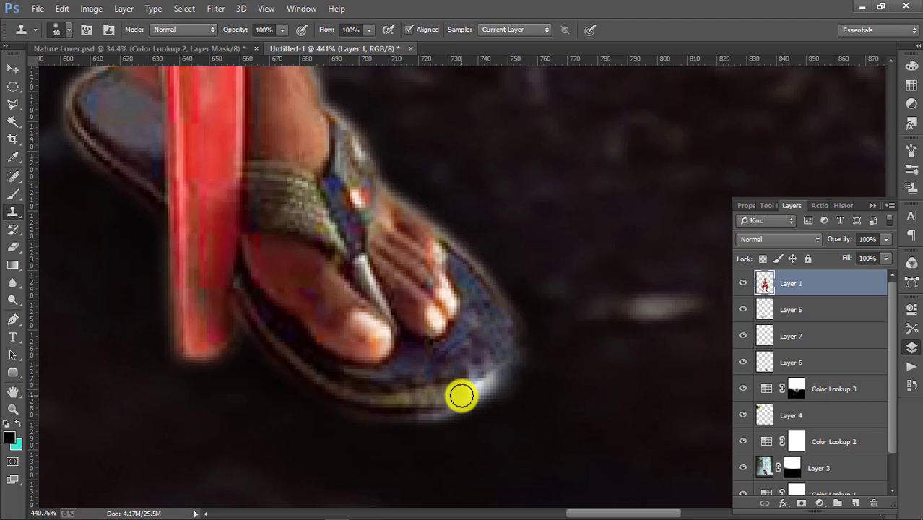
pyautogui.scroll(-9, 409, 420)
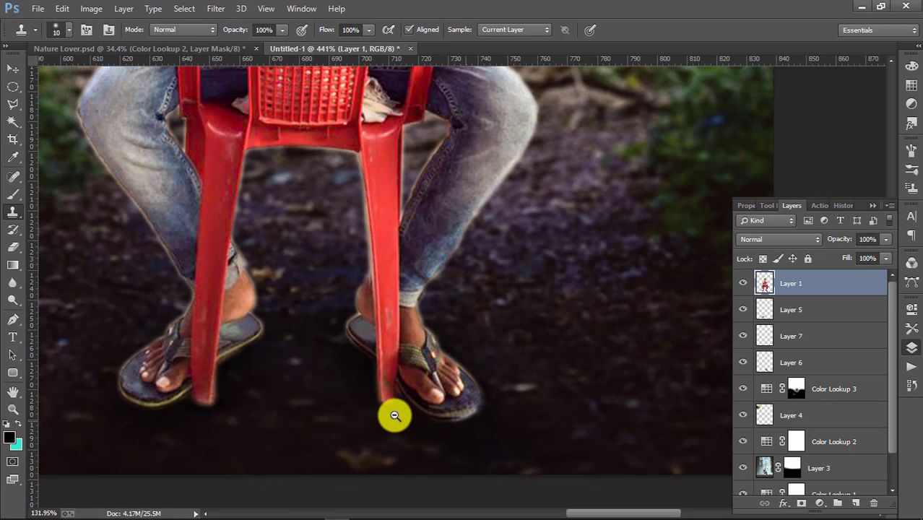
pyautogui.scroll(-5, 374, 416)
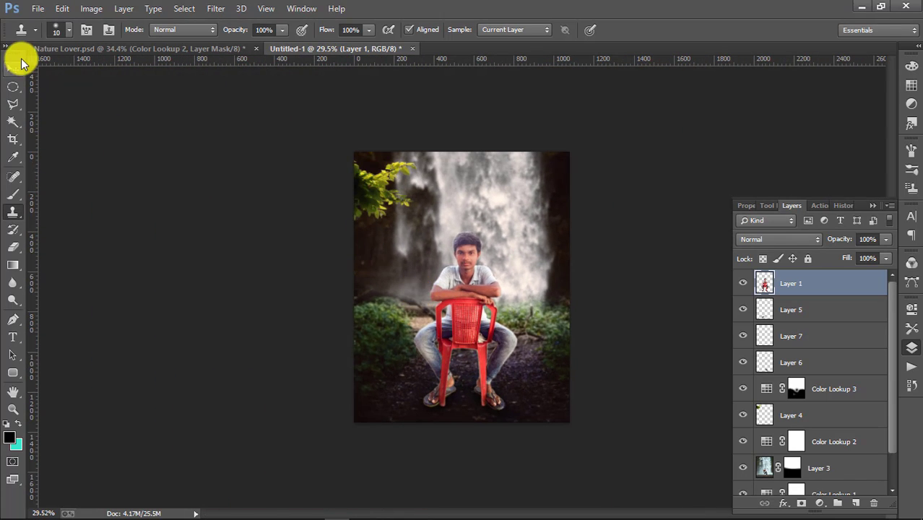
# Step: Activate the Mixer Brush for a close-up retouch of the man's face and enlarge it to 20 px
pyautogui.click(16, 67)
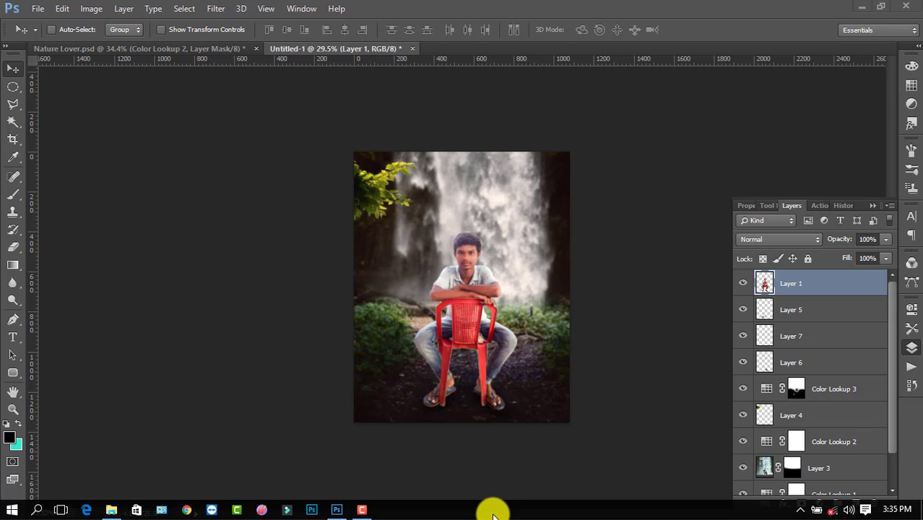
pyautogui.hotkey('ctrl', '+')
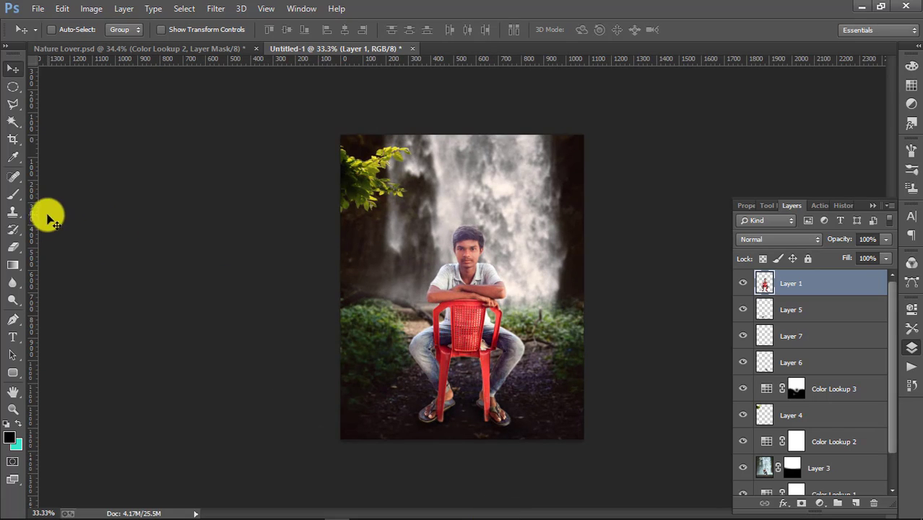
pyautogui.keyDown('ctrl'); pyautogui.click(462, 249); pyautogui.keyUp('ctrl')
pyautogui.keyDown('ctrl'); pyautogui.click(492, 251); pyautogui.keyUp('ctrl')
pyautogui.keyDown('ctrl'); pyautogui.click(504, 253); pyautogui.keyUp('ctrl')
pyautogui.keyDown('ctrl'); pyautogui.click(420, 283); pyautogui.keyUp('ctrl')
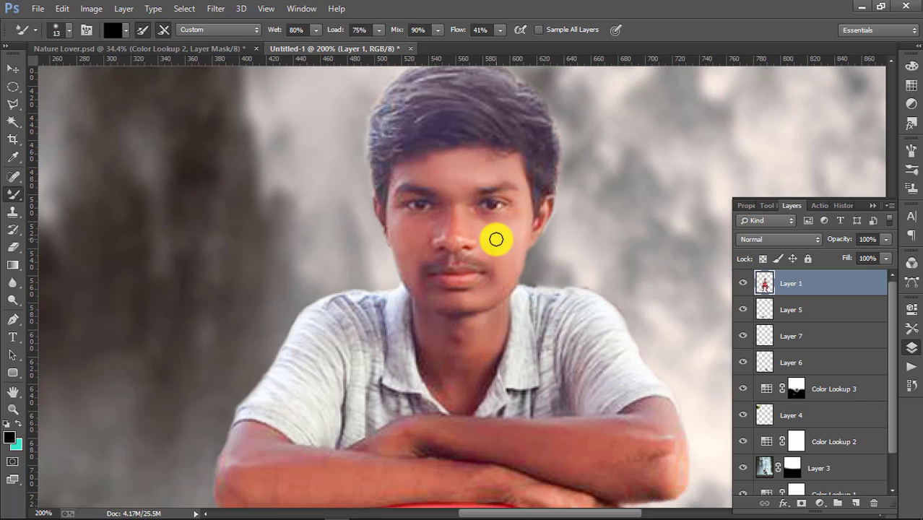
pyautogui.press(']')
pyautogui.press(']')
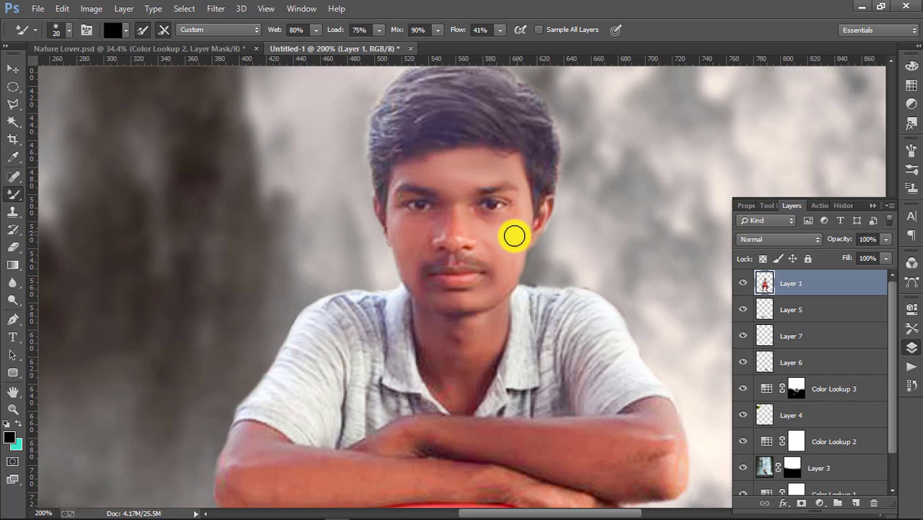
# Step: Set the foreground color to white (ffffff) and return to the Mixer Brush
pyautogui.click(13, 441)
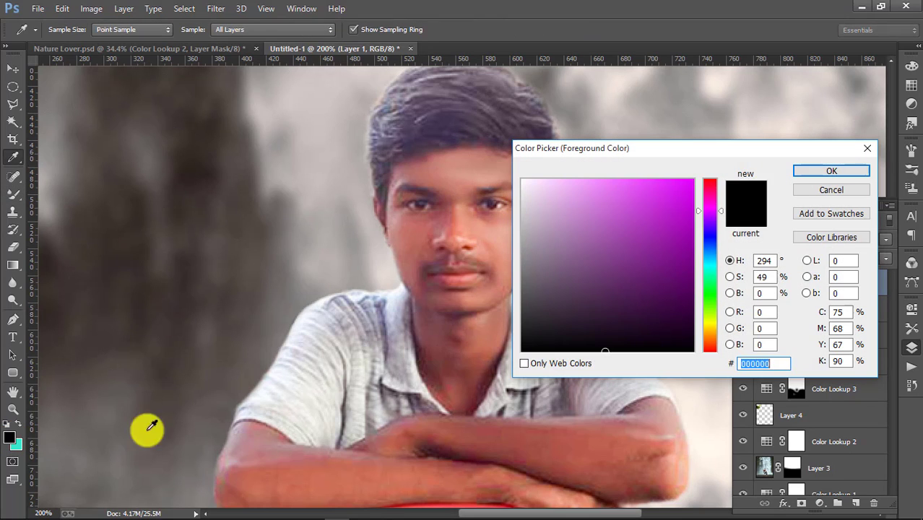
pyautogui.moveTo(557, 278); pyautogui.dragTo(501, 165)
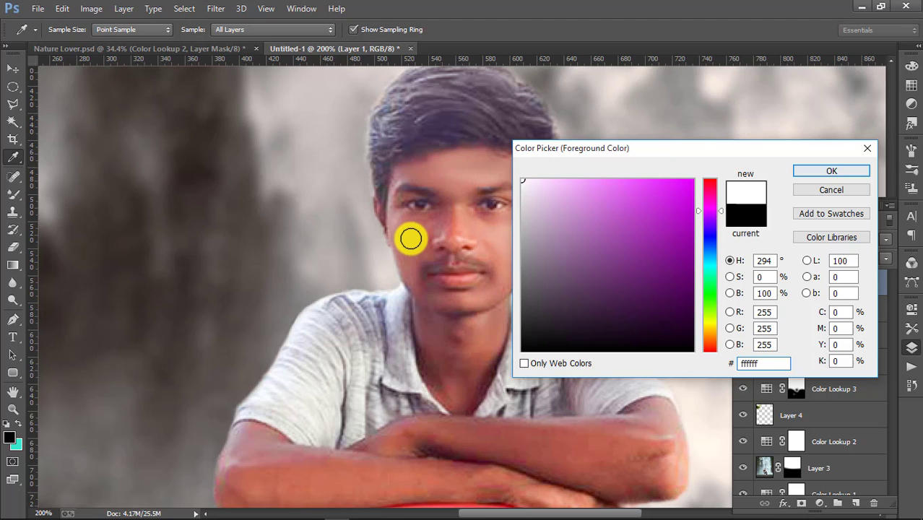
pyautogui.press('Return')
pyautogui.press('b')
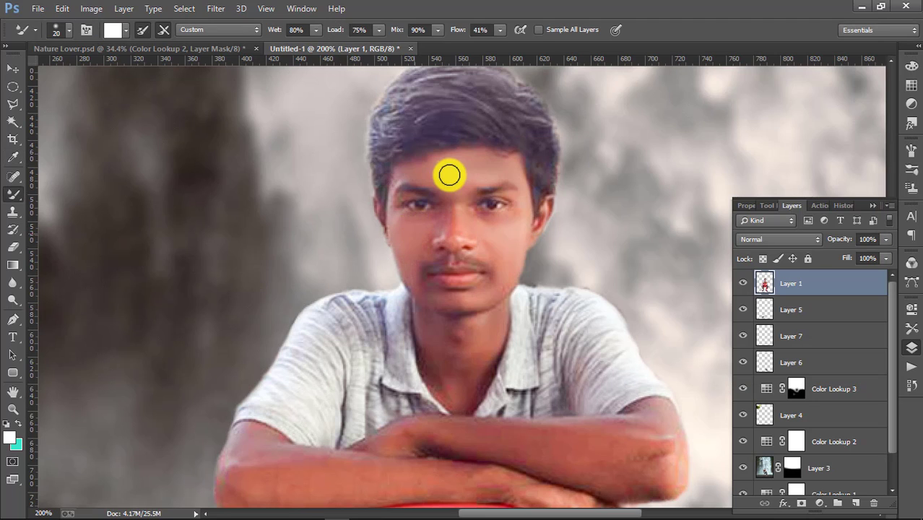
# Step: Try blending the man's facial skin around the forehead and eye with the Mixer Brush, and undo the stroke
pyautogui.moveTo(439, 172)
pyautogui.mouseDown()
pyautogui.moveTo(410, 169)
pyautogui.moveTo(439, 177)
pyautogui.mouseUp()
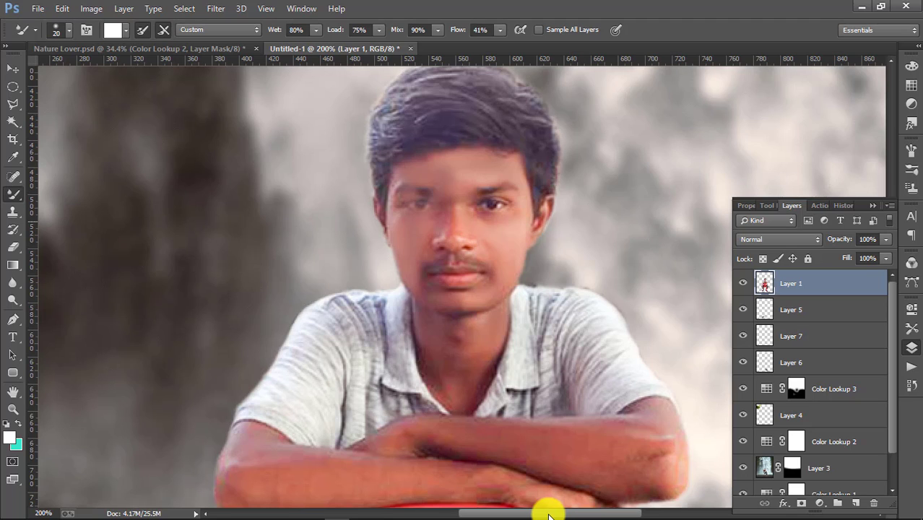
pyautogui.hotkey('ctrl', 'z')
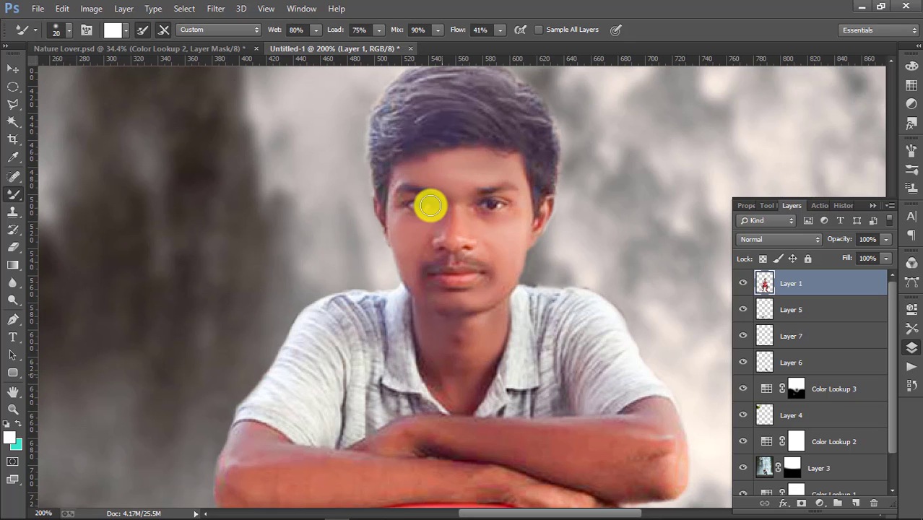
# Step: Activate the Smudge tool with the textured 104 px brush tip for the man's layer
pyautogui.scroll(-3, 486, 330)
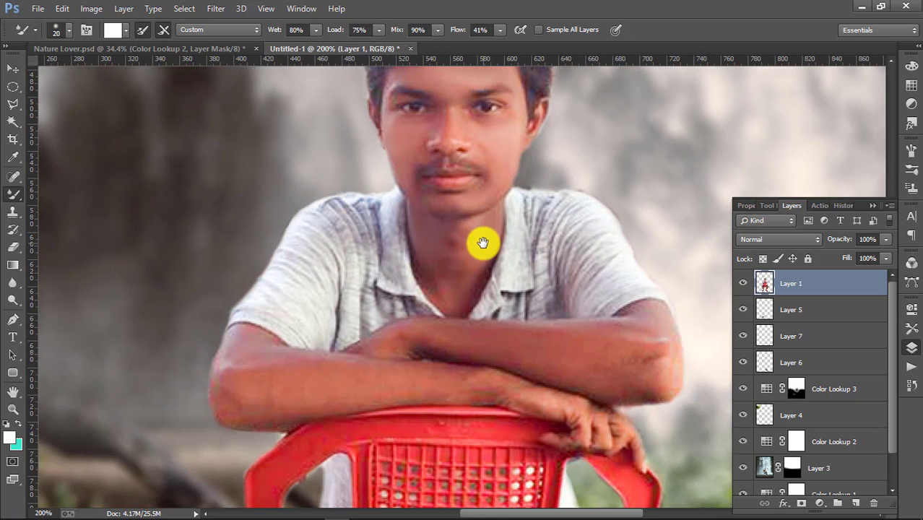
pyautogui.moveTo(486, 330); pyautogui.dragTo(483, 355)
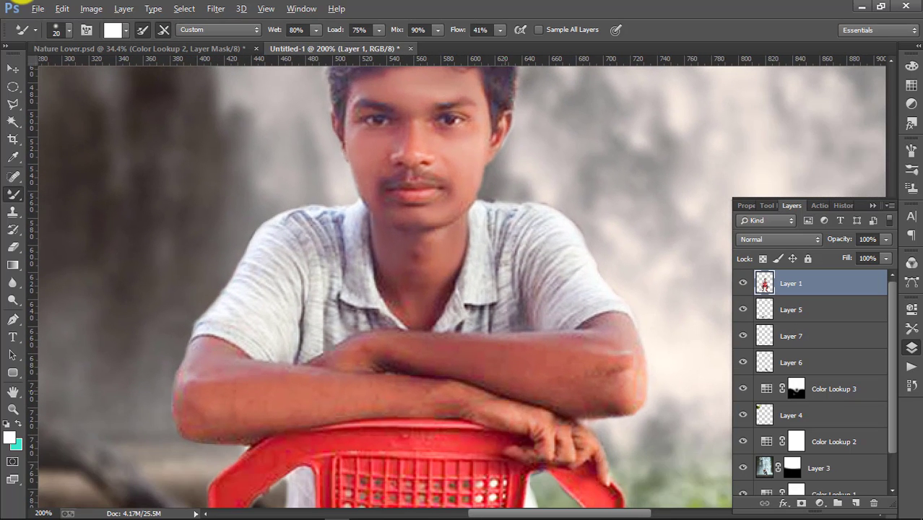
pyautogui.scroll(-2, 505, 318)
pyautogui.rightClick(13, 284)
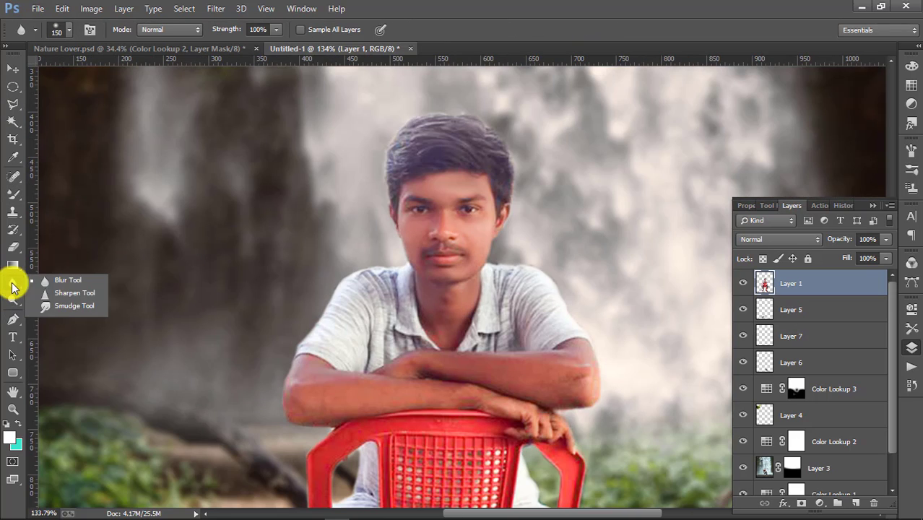
pyautogui.click(65, 306)
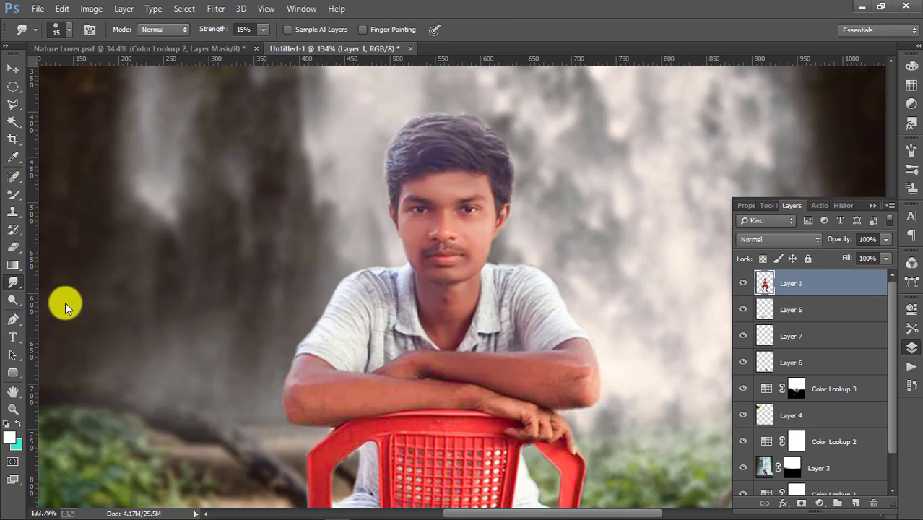
pyautogui.click(72, 31)
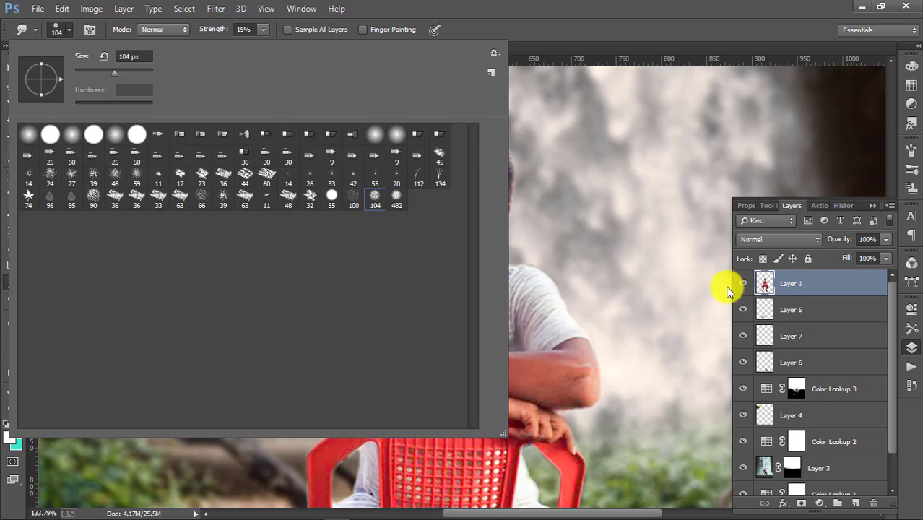
pyautogui.click(809, 291)
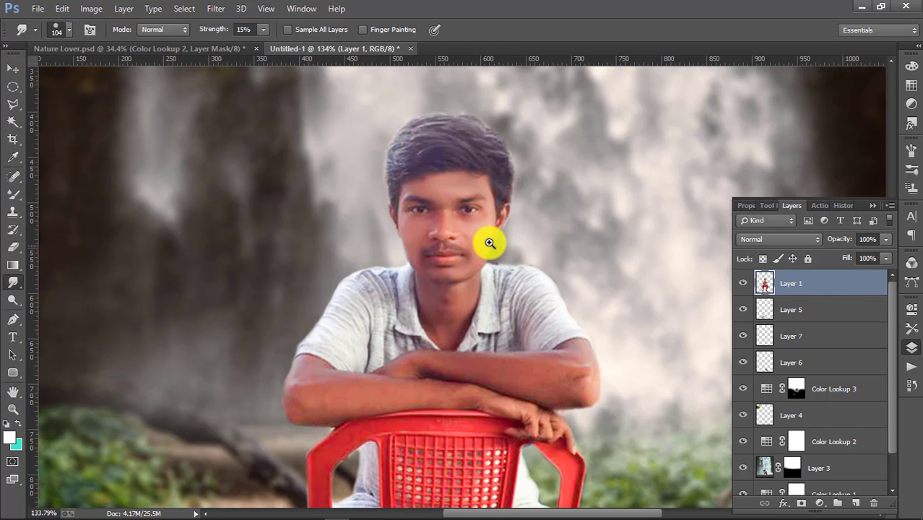
# Step: Smooth the skin of the man's face and arms with a 20 px Smudge brush at 15% strength
pyautogui.click(471, 315)
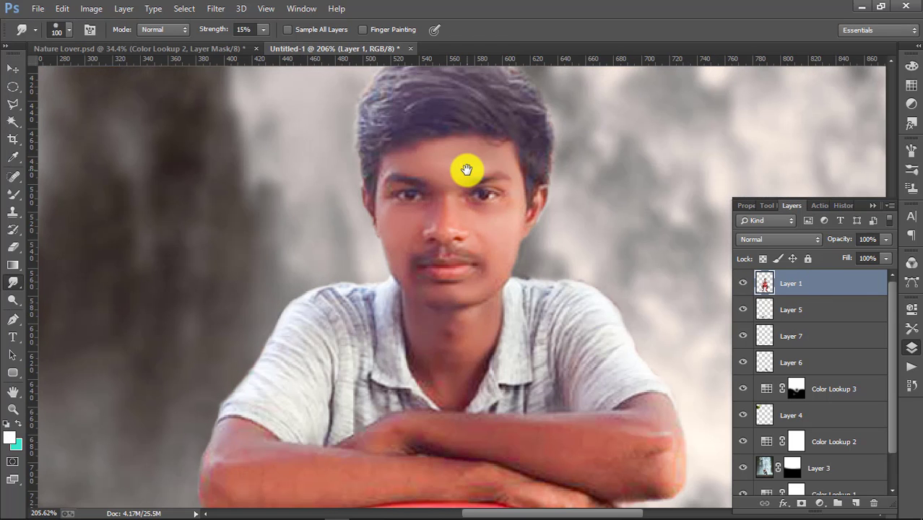
pyautogui.press('[')
pyautogui.press('[')
pyautogui.press('[')
pyautogui.press('[')
pyautogui.press('[')
pyautogui.press('[')
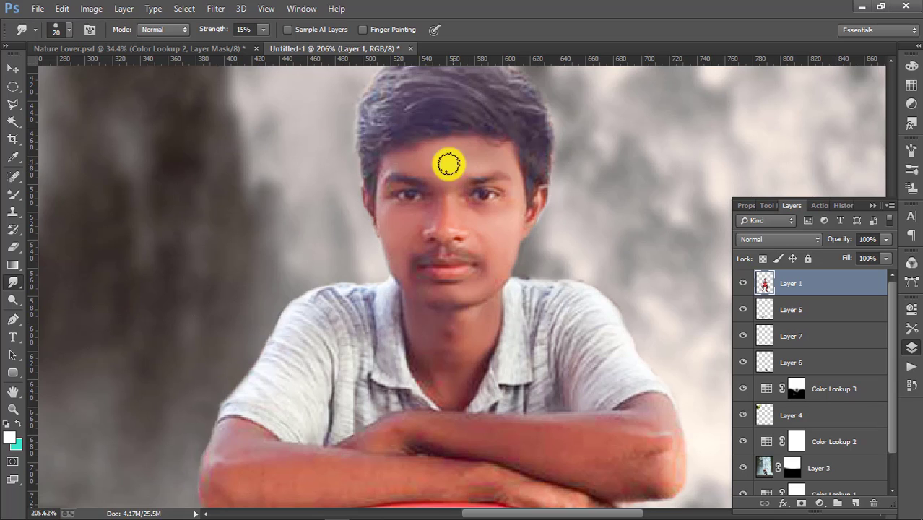
pyautogui.click(241, 29)
pyautogui.write('15')
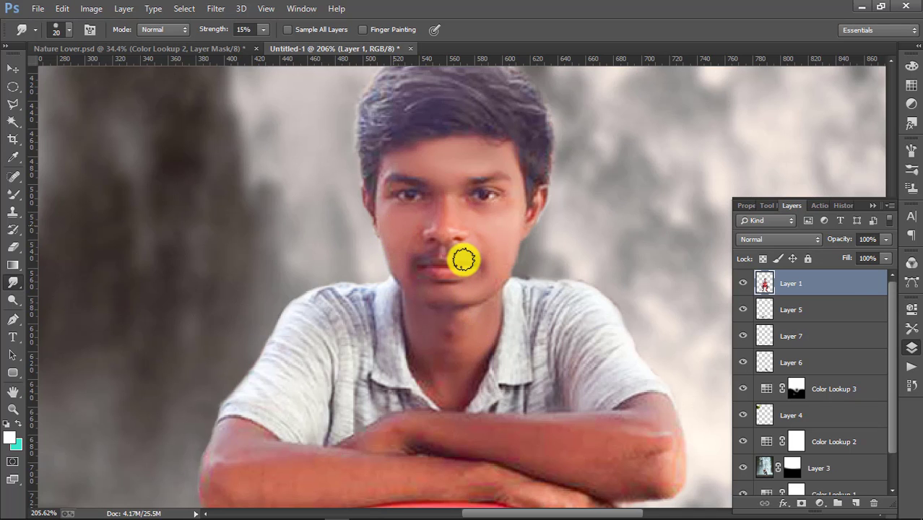
pyautogui.moveTo(461, 258)
pyautogui.mouseDown()
pyautogui.moveTo(466, 275)
pyautogui.moveTo(441, 268)
pyautogui.mouseUp()
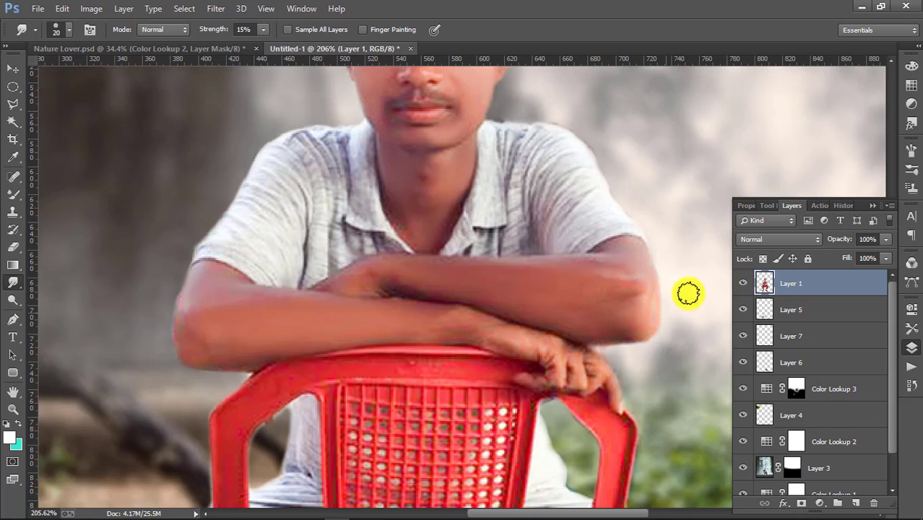
# Step: Switch to the Move tool, open the SR.Bird PNG 1 image and dock its window as a document tab
pyautogui.moveTo(539, 514)
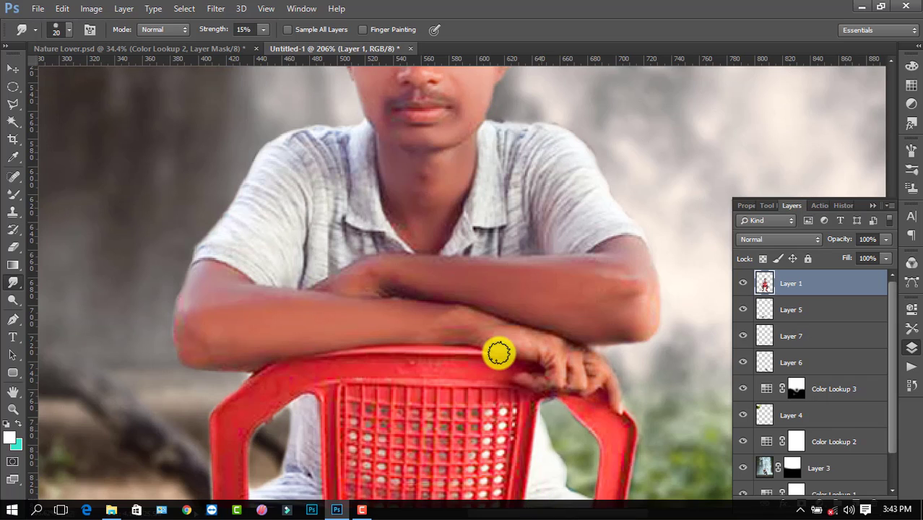
pyautogui.keyDown('alt'); pyautogui.click(474, 307); pyautogui.keyUp('alt')
pyautogui.keyDown('alt'); pyautogui.click(474, 307); pyautogui.keyUp('alt')
pyautogui.keyDown('alt'); pyautogui.click(474, 306); pyautogui.keyUp('alt')
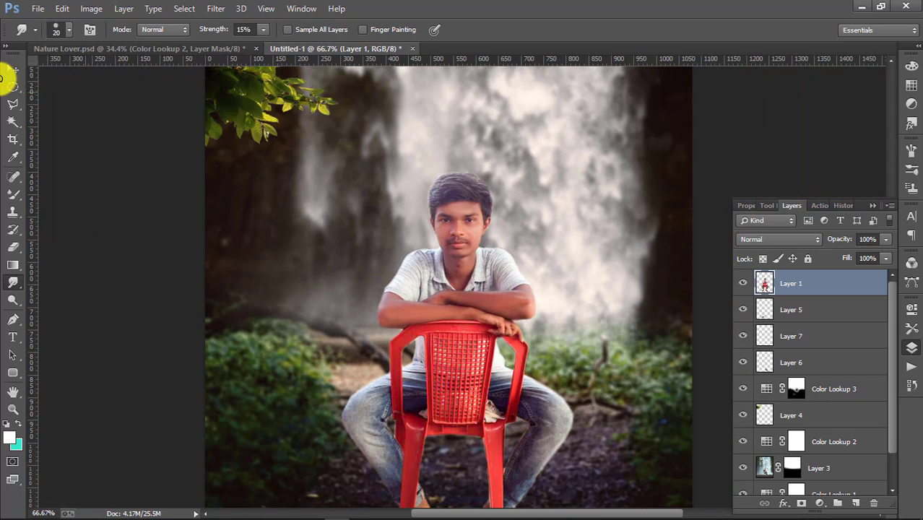
pyautogui.click(13, 69)
pyautogui.hotkey('ctrl', '-')
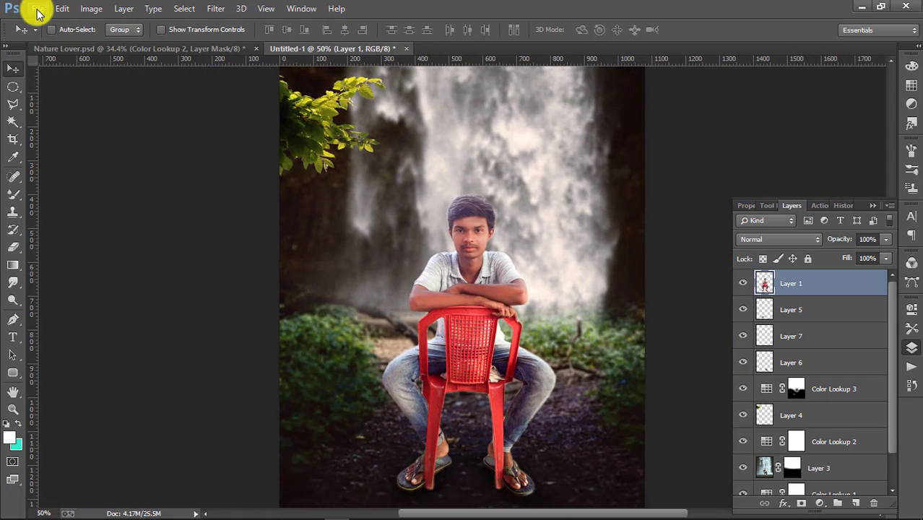
pyautogui.click(37, 13)
pyautogui.click(72, 41)
pyautogui.click(463, 102)
pyautogui.click(636, 406)
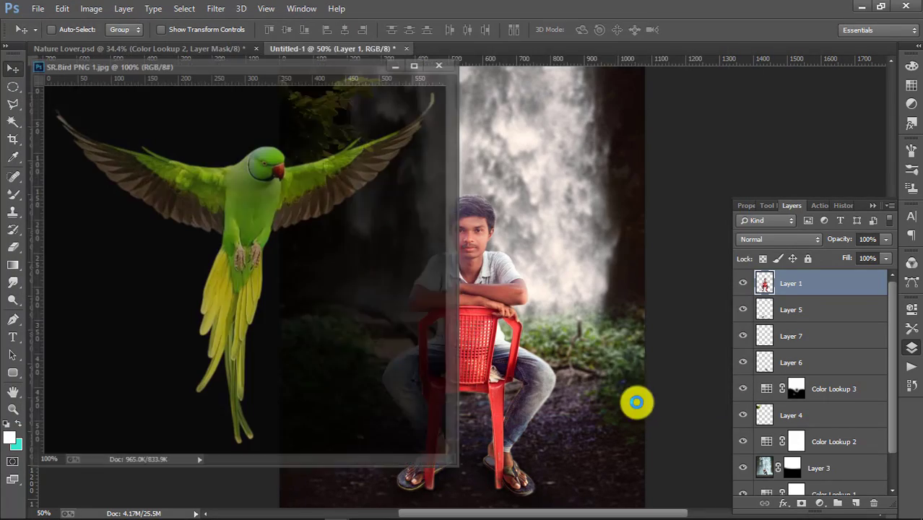
pyautogui.moveTo(272, 65); pyautogui.dragTo(479, 50)
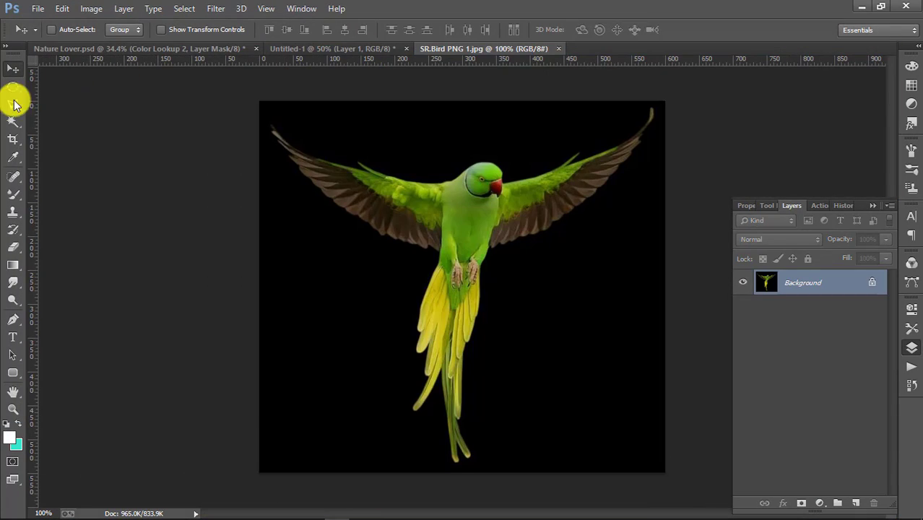
# Step: Mask out the black background around the parrot using the Magic Wand, and bring the parrot into the Untitled-1 composite
pyautogui.click(13, 121)
pyautogui.click(341, 299)
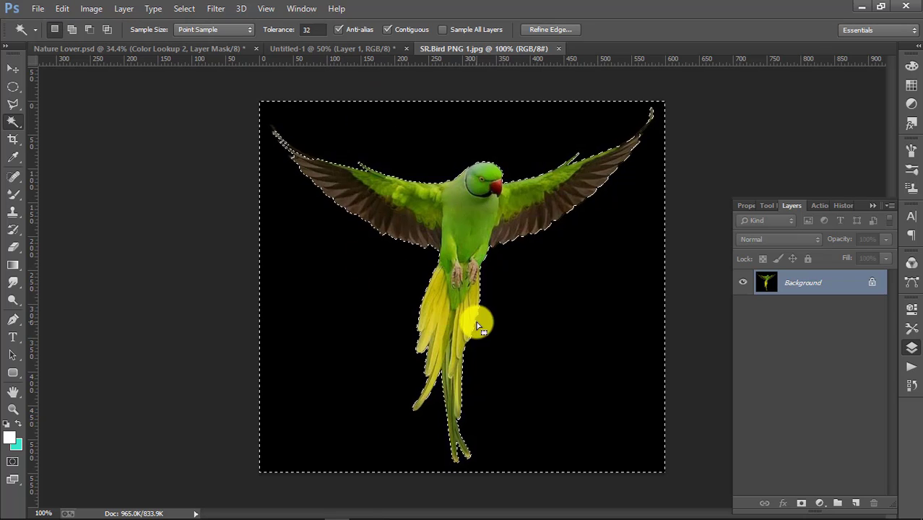
pyautogui.click(800, 503)
pyautogui.click(12, 70)
pyautogui.moveTo(428, 217); pyautogui.dragTo(375, 207)
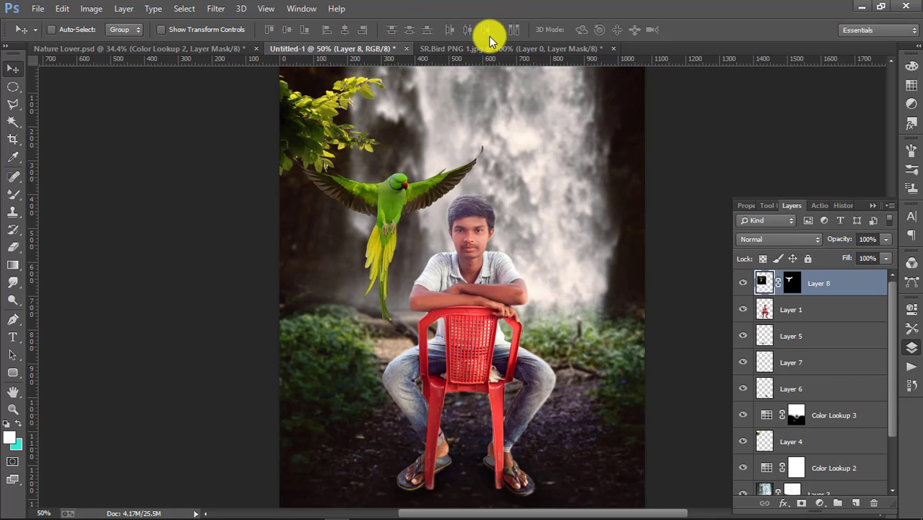
# Step: Scale the parrot down, place it in front of the waterfall beside the man's head, and apply its layer mask
pyautogui.hotkey('ctrl', 't')
pyautogui.moveTo(488, 326); pyautogui.dragTo(366, 214)
pyautogui.moveTo(341, 182); pyautogui.dragTo(407, 221)
pyautogui.press('Return')
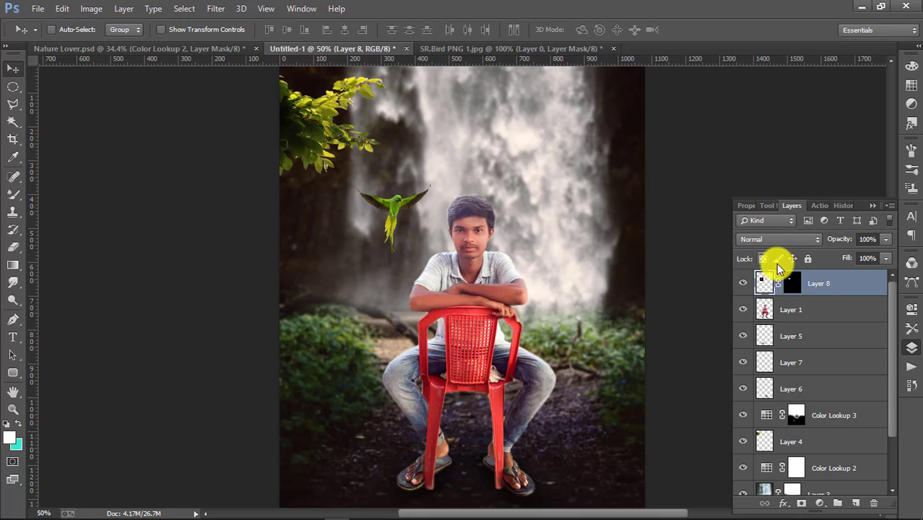
pyautogui.rightClick(787, 288)
pyautogui.click(791, 332)
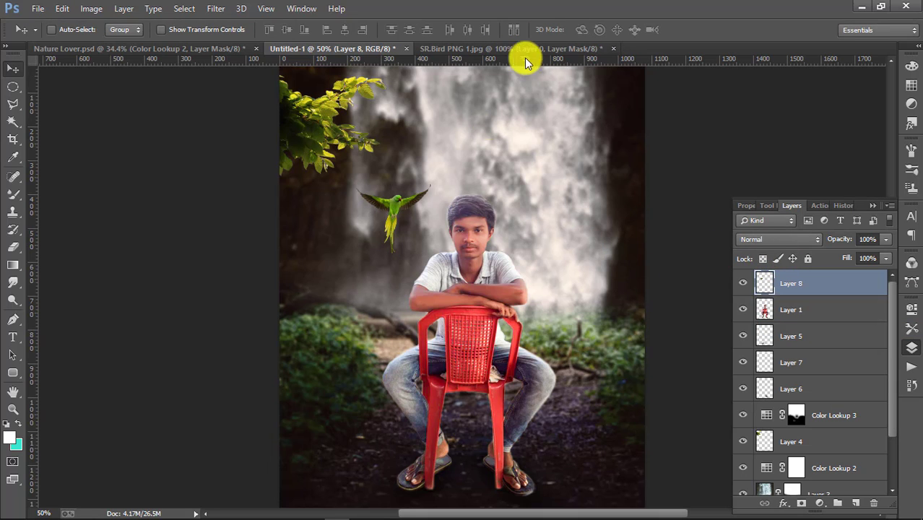
# Step: Open the SR.Bird PNG 2 image and close the SR.Bird PNG 1 document
pyautogui.click(37, 9)
pyautogui.click(44, 33)
pyautogui.click(548, 108)
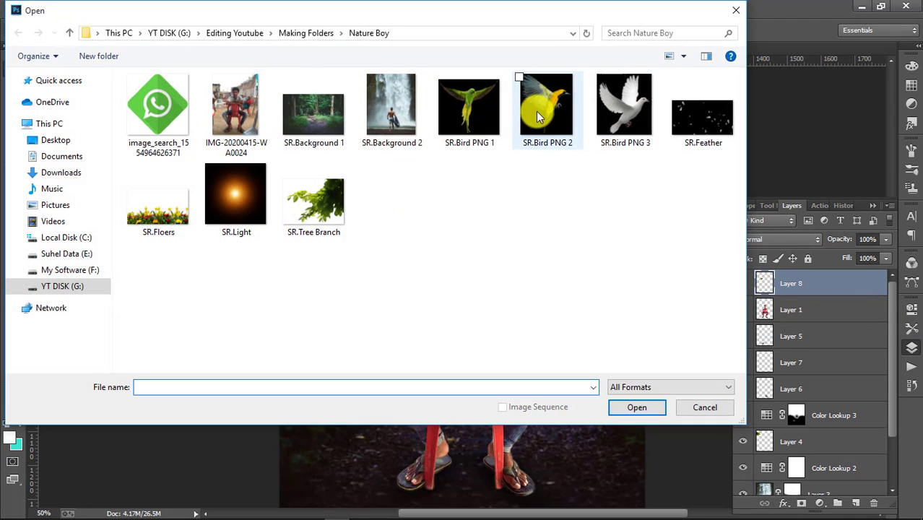
pyautogui.click(639, 409)
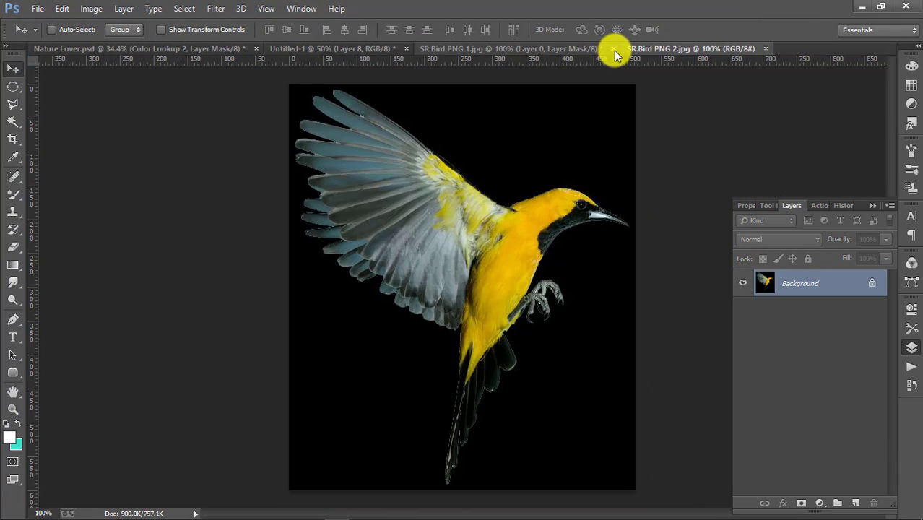
pyautogui.click(613, 48)
pyautogui.click(473, 208)
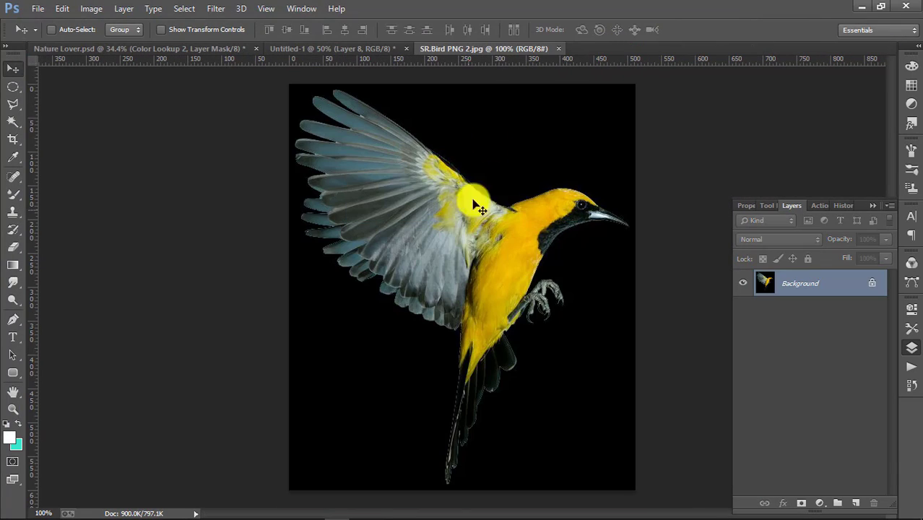
# Step: Select the black background around the yellow bird with the Magic Wand at a tolerance of 32
pyautogui.rightClick(13, 122)
pyautogui.click(80, 134)
pyautogui.click(333, 363)
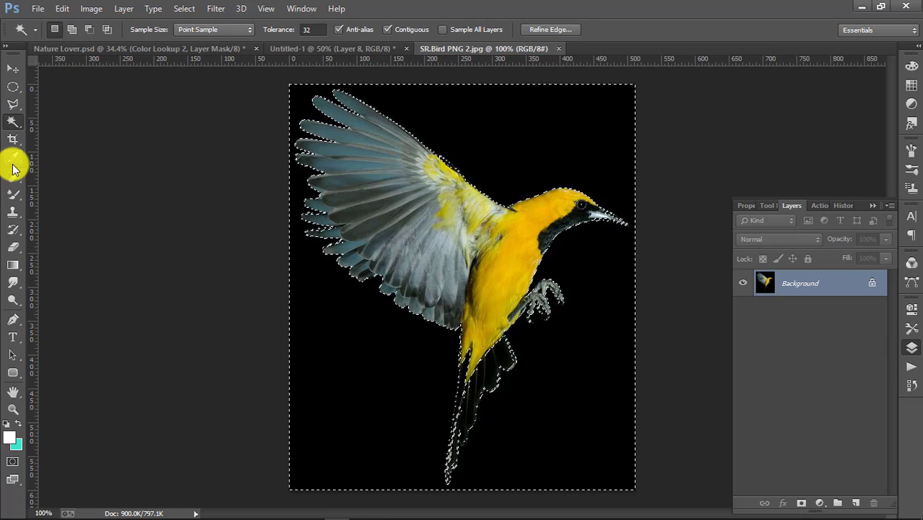
# Step: Refine the selection edge around the yellow bird's dark tail feathers using the Quick Selection tool with a size 8 brush
pyautogui.rightClick(13, 121)
pyautogui.click(62, 120)
pyautogui.scroll(3, 475, 384)
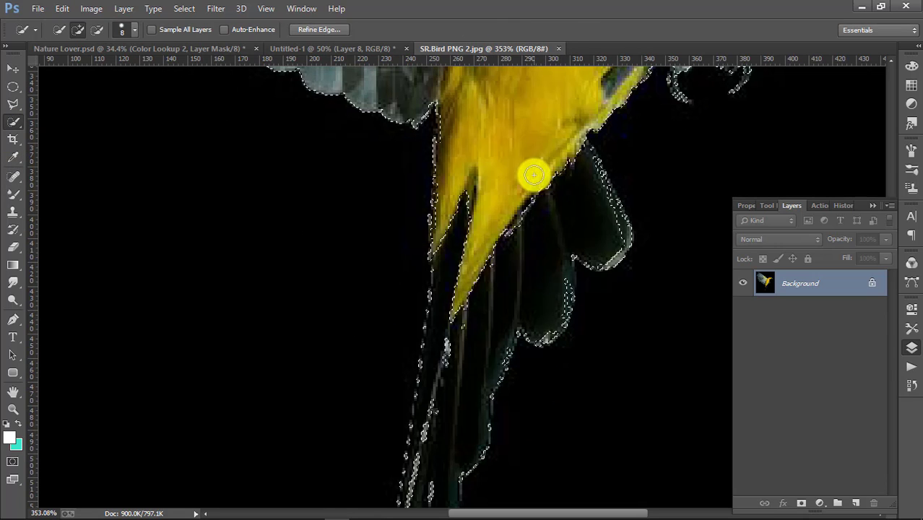
pyautogui.moveTo(536, 195); pyautogui.dragTo(480, 298)
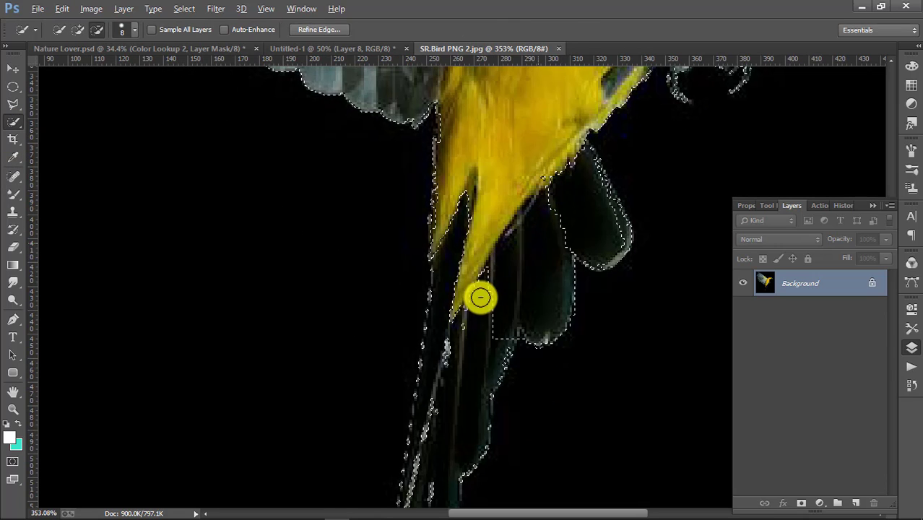
pyautogui.scroll(-3, 441, 289)
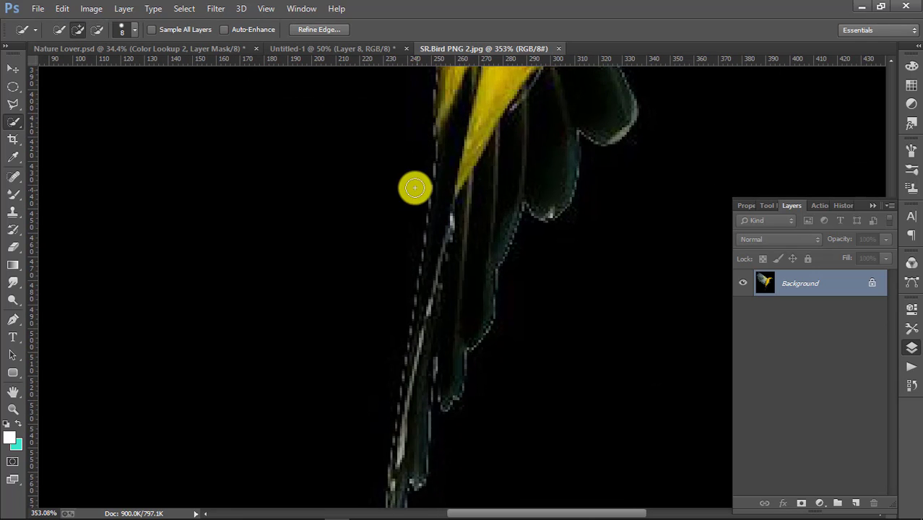
pyautogui.moveTo(414, 188)
pyautogui.mouseDown()
pyautogui.moveTo(418, 165)
pyautogui.moveTo(464, 200)
pyautogui.moveTo(401, 479)
pyautogui.moveTo(452, 204)
pyautogui.mouseUp()
pyautogui.moveTo(405, 163)
pyautogui.mouseDown()
pyautogui.moveTo(421, 200)
pyautogui.moveTo(455, 128)
pyautogui.mouseUp()
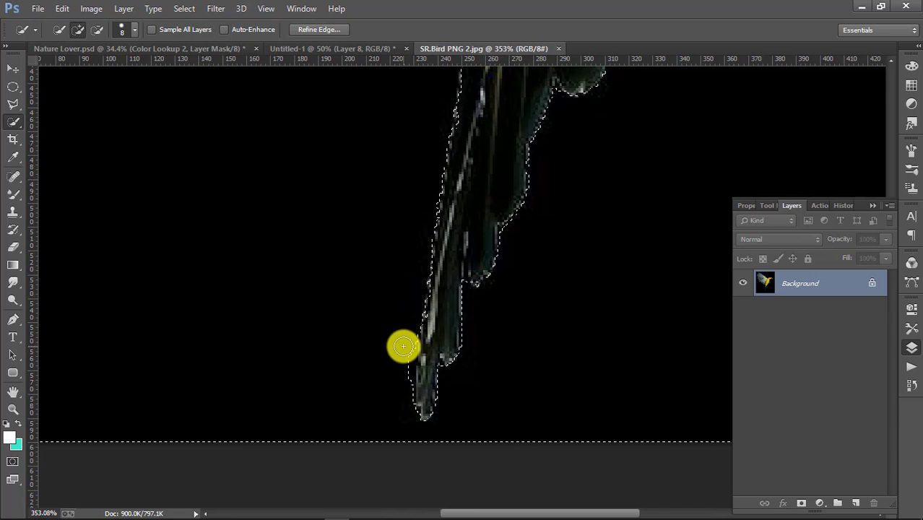
pyautogui.scroll(-5, 412, 371)
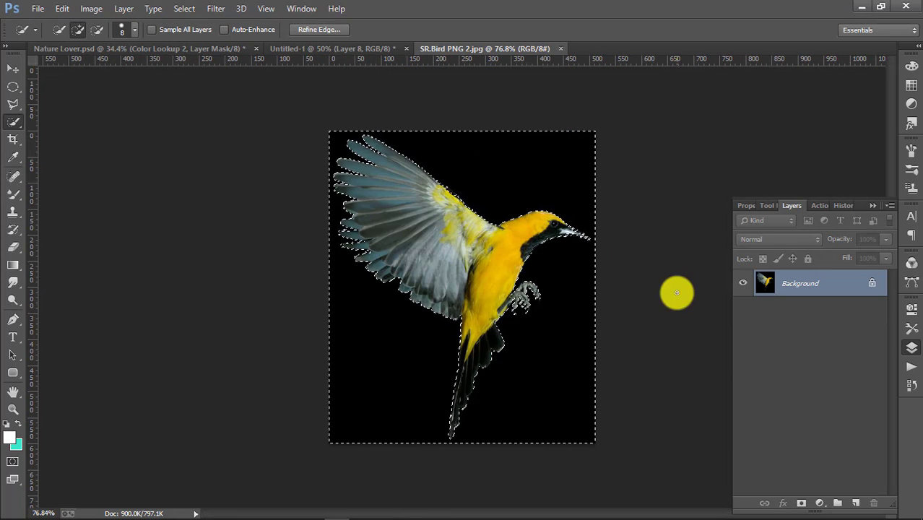
# Step: Invert the selection to the yellow bird and add a layer mask that hides the black background
pyautogui.hotkey('ctrl', 'shift', 'i')
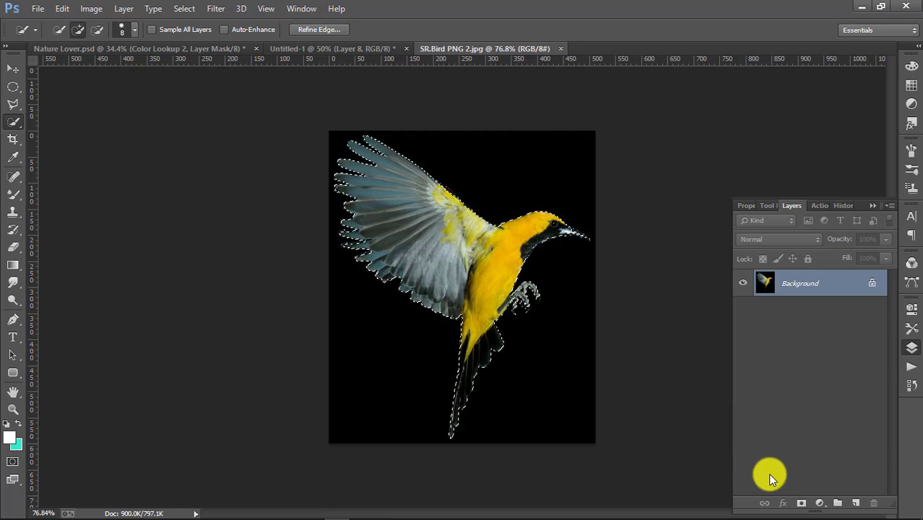
pyautogui.scroll(3, 511, 326)
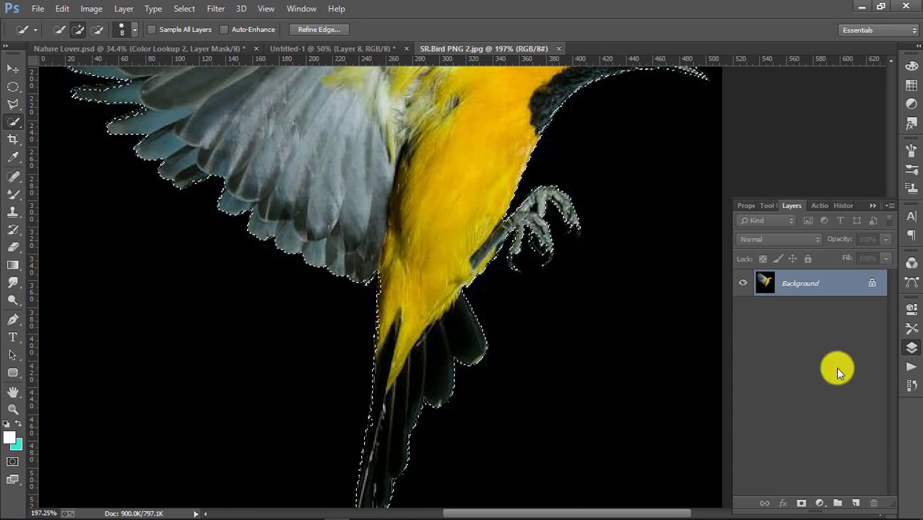
pyautogui.click(801, 502)
pyautogui.scroll(-5, 404, 275)
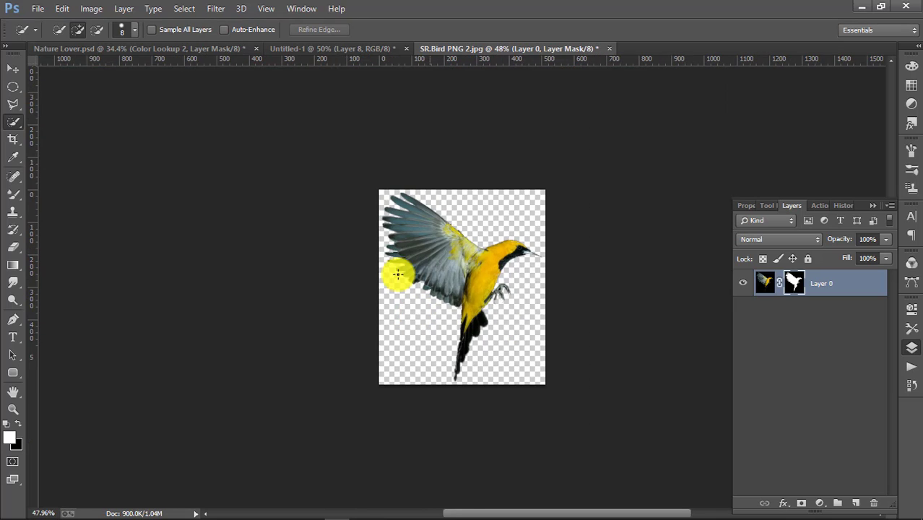
# Step: Bring the masked yellow bird into the Untitled-1 composite and apply its layer mask
pyautogui.press('v')
pyautogui.moveTo(337, 57); pyautogui.dragTo(484, 215)
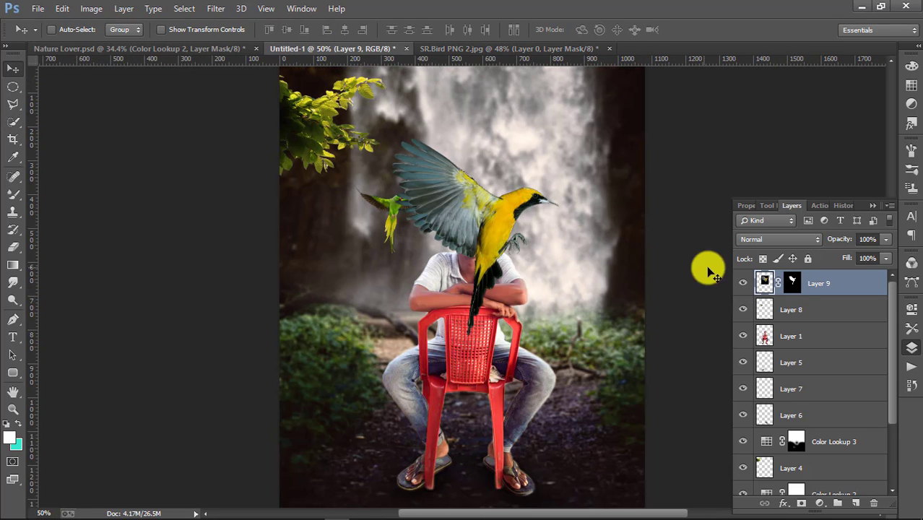
pyautogui.rightClick(792, 283)
pyautogui.click(803, 329)
# Step: Flip the yellow bird horizontally, scale it down and place it opposite the parrot, on the other side of the man's head
pyautogui.hotkey('ctrl', 't')
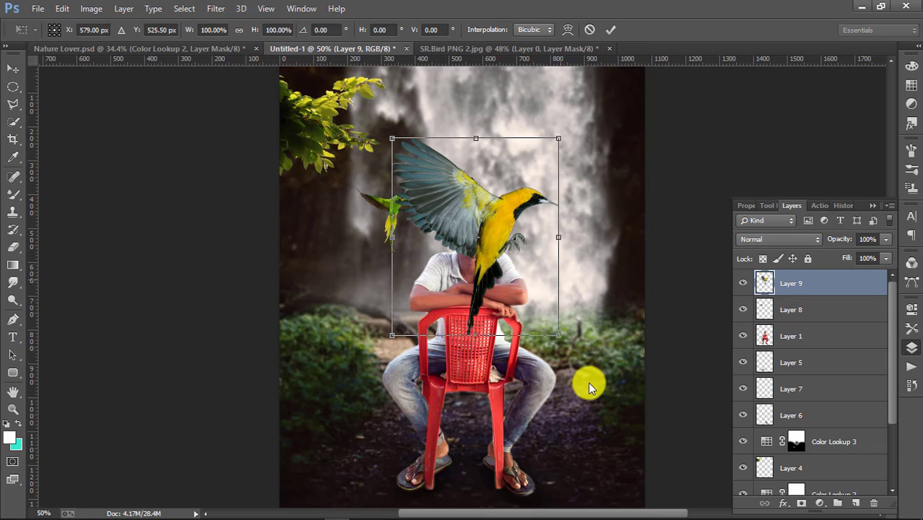
pyautogui.rightClick(587, 382)
pyautogui.click(591, 488)
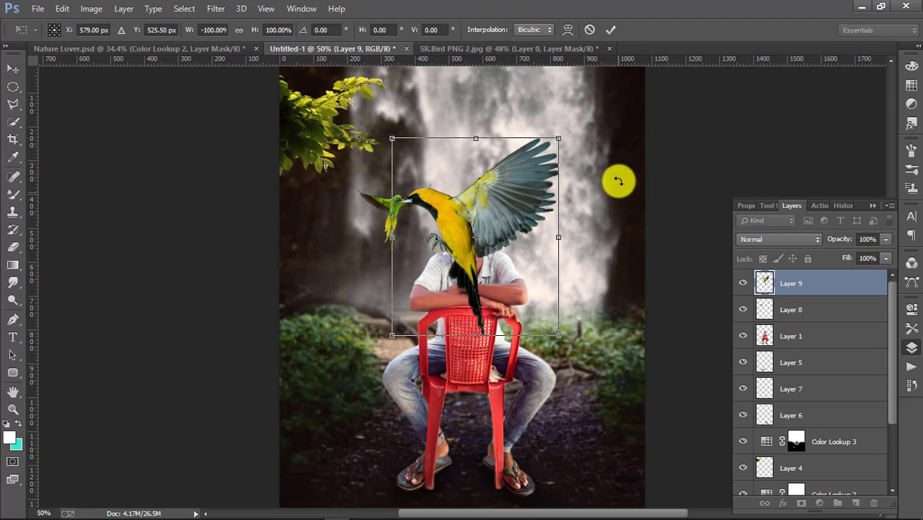
pyautogui.moveTo(613, 182); pyautogui.dragTo(611, 202)
pyautogui.moveTo(535, 230); pyautogui.dragTo(596, 268)
pyautogui.press('Return')
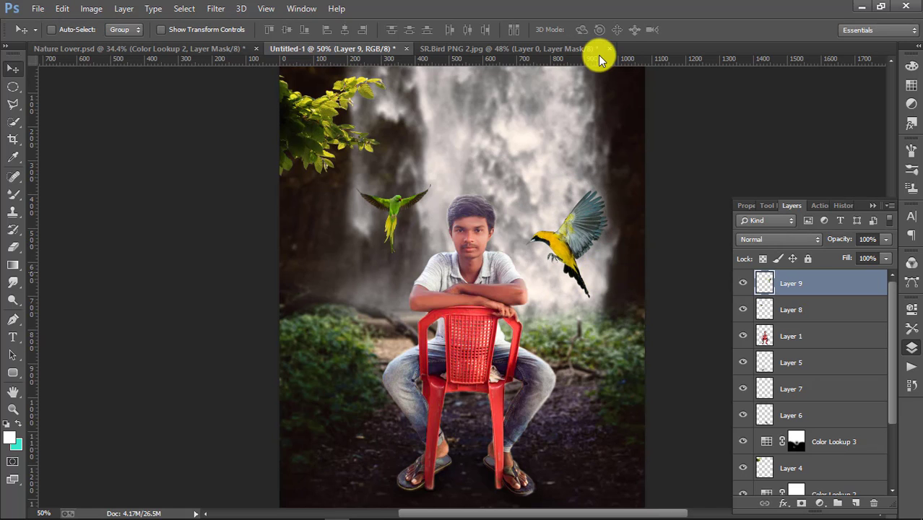
# Step: Close the SR.Bird PNG 2 document without saving and open the SR.Bird PNG 3 image
pyautogui.click(570, 49)
pyautogui.click(609, 48)
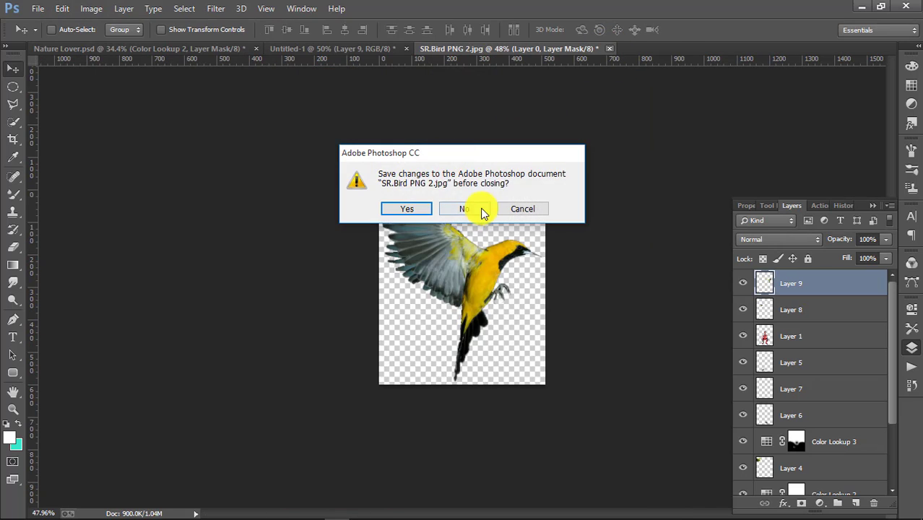
pyautogui.click(483, 208)
pyautogui.click(45, 8)
pyautogui.click(62, 34)
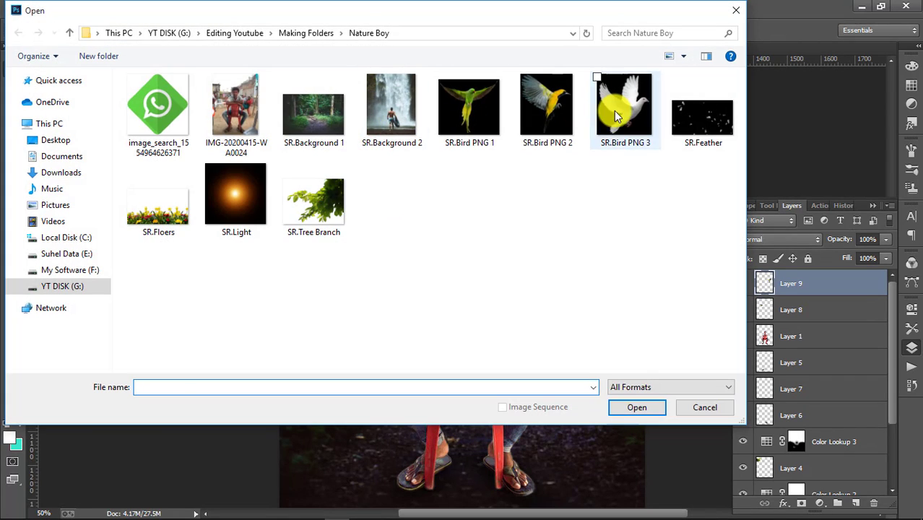
pyautogui.click(625, 108)
pyautogui.click(635, 407)
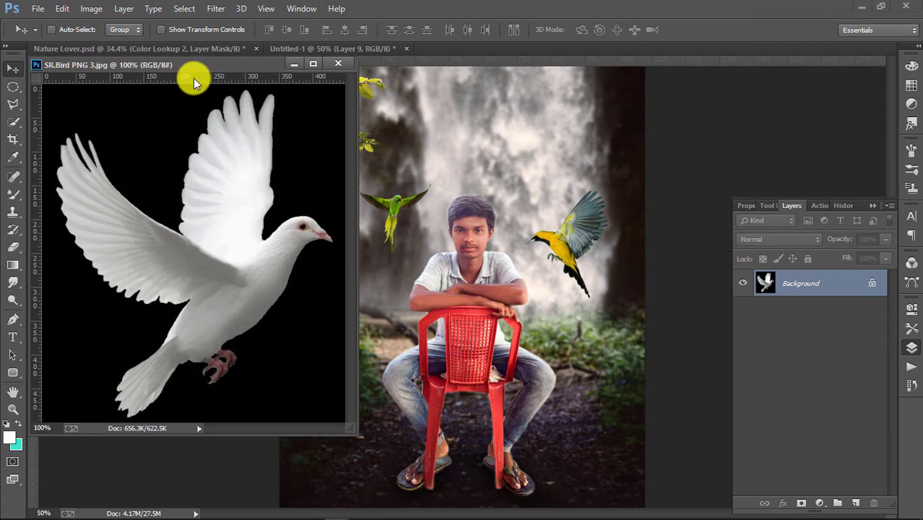
# Step: Dock the SR.Bird PNG 3 window as a tab with the other documents and bring the dove image to the front
pyautogui.moveTo(465, 42); pyautogui.dragTo(510, 44)
pyautogui.click(334, 269)
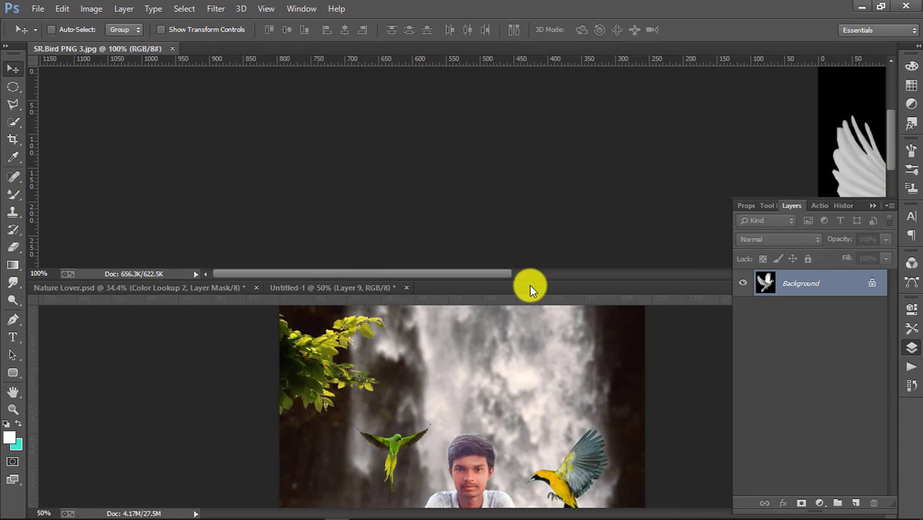
pyautogui.moveTo(529, 285); pyautogui.dragTo(482, 48)
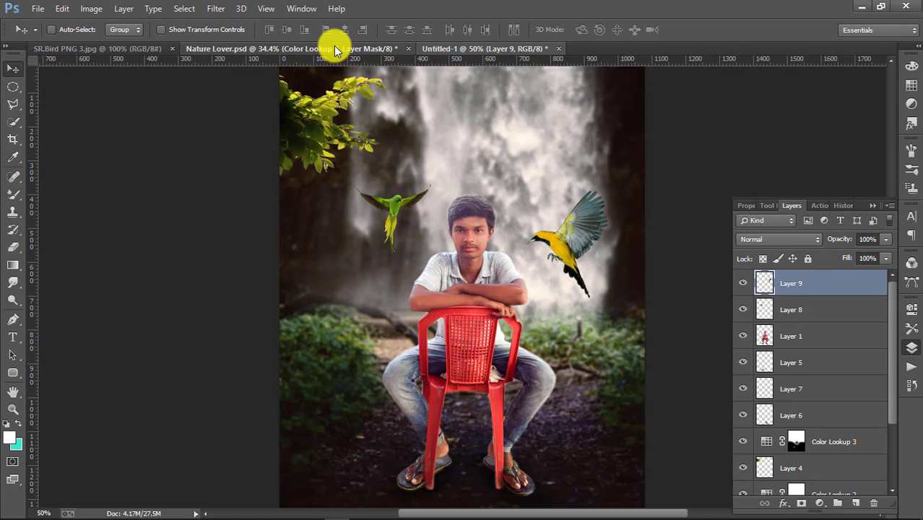
pyautogui.click(334, 49)
pyautogui.click(72, 49)
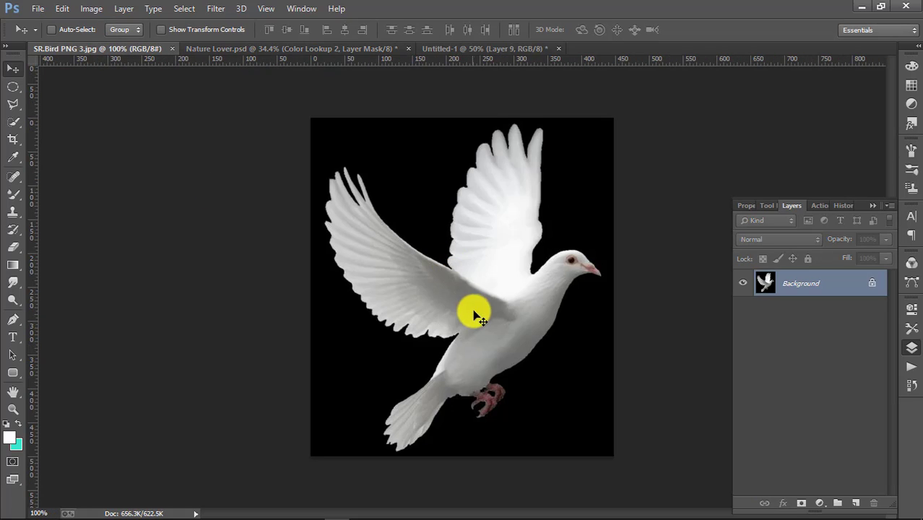
pyautogui.moveTo(475, 316)
pyautogui.mouseDown()
pyautogui.moveTo(485, 71)
pyautogui.moveTo(10, 124)
pyautogui.mouseUp()
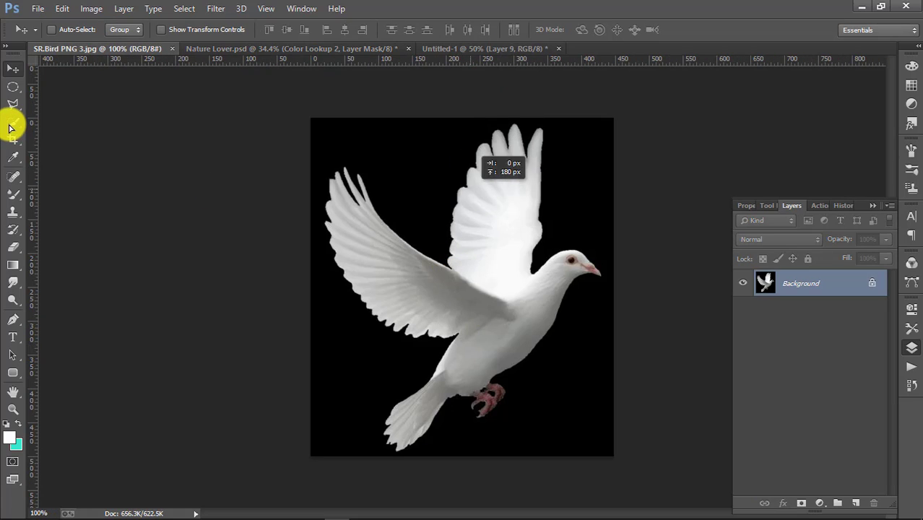
pyautogui.click(457, 231)
# Step: Select the black background around the white dove with the Magic Wand, invert the selection and mask the background out
pyautogui.click(23, 124)
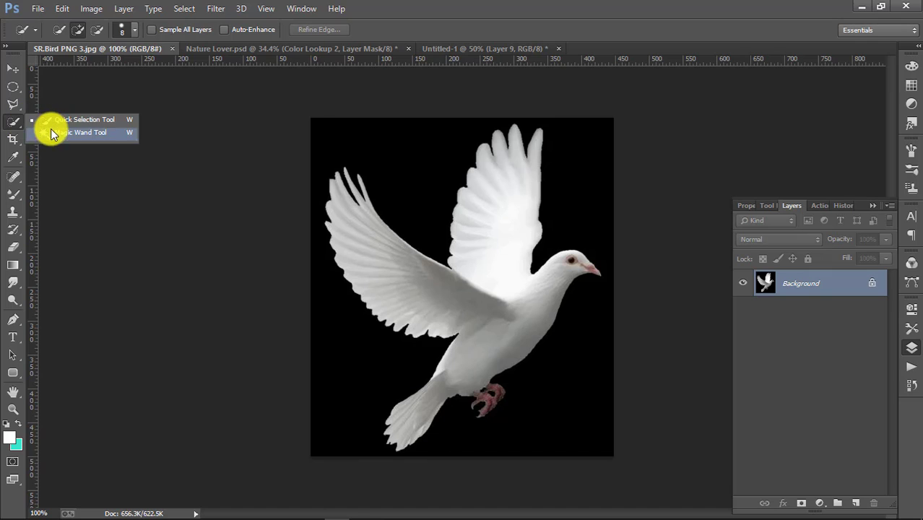
pyautogui.click(49, 132)
pyautogui.click(384, 146)
pyautogui.hotkey('ctrl', 'shift', 'i')
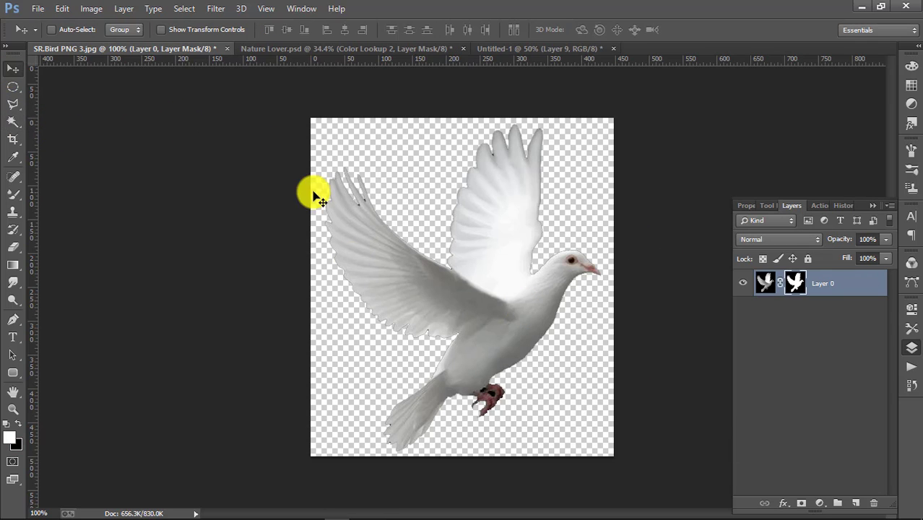
# Step: Bring the masked dove into the Untitled-1 composite and close SR.Bird PNG 3 without saving
pyautogui.moveTo(488, 325); pyautogui.dragTo(500, 56)
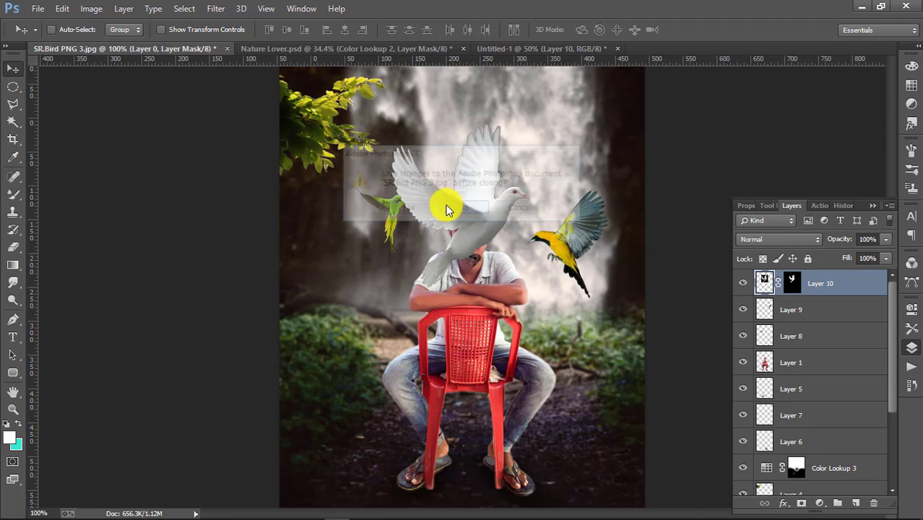
pyautogui.moveTo(444, 203); pyautogui.dragTo(470, 248)
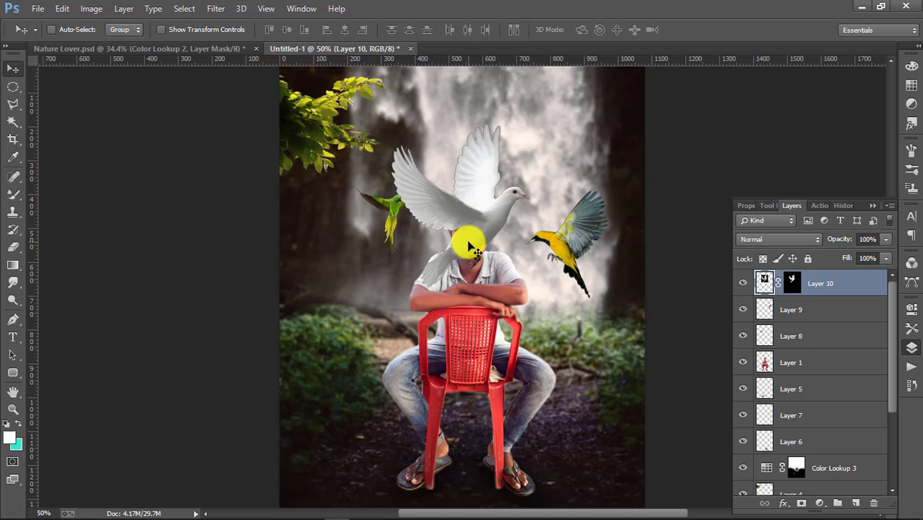
# Step: Erase the leftover black patches between the dove's feet using the Eraser with a size 6 brush
pyautogui.click(18, 249)
pyautogui.scroll(10, 572, 301)
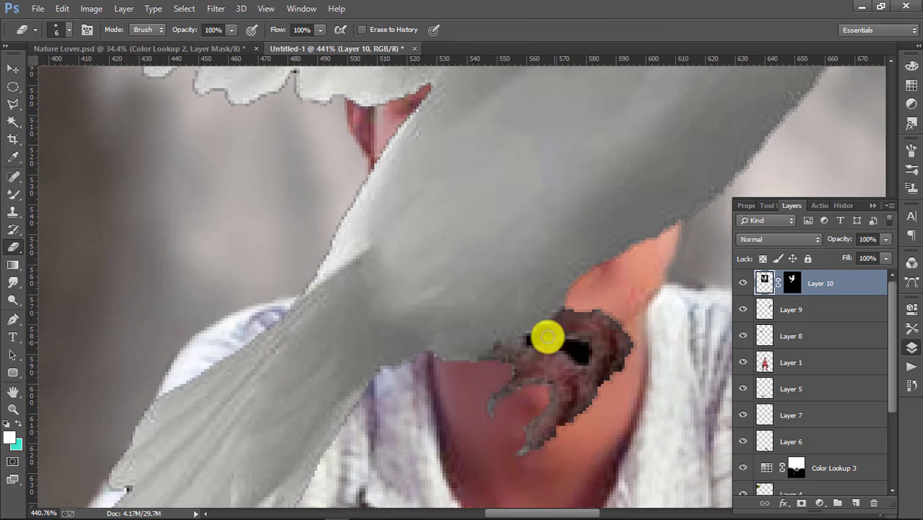
pyautogui.click(582, 351)
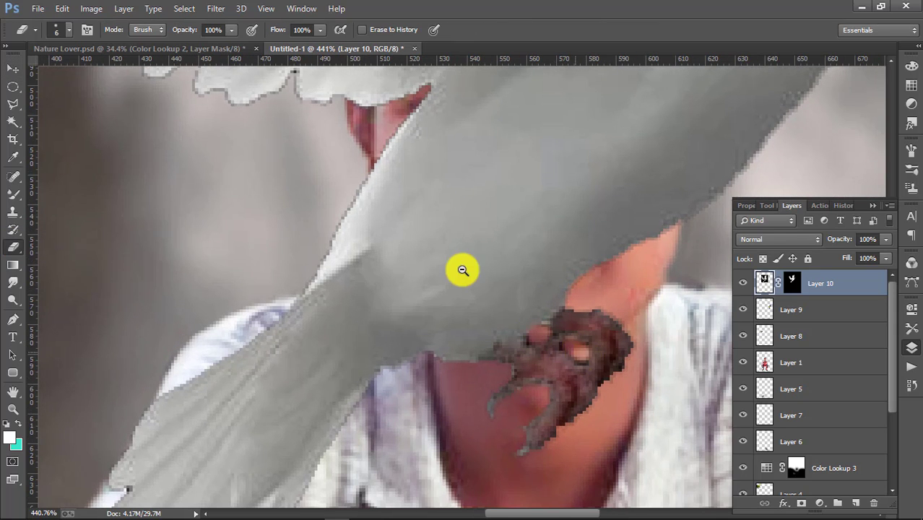
pyautogui.scroll(-10, 463, 270)
# Step: Move the dove below the parrot, beside the red chair, and rotate it about -14 degrees
pyautogui.click(13, 68)
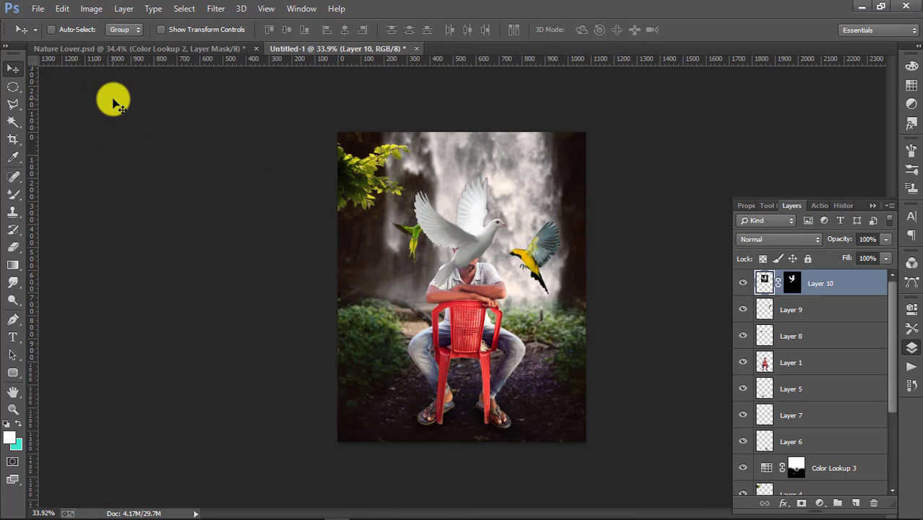
pyautogui.hotkey('ctrl', '+')
pyautogui.moveTo(448, 209); pyautogui.dragTo(330, 353)
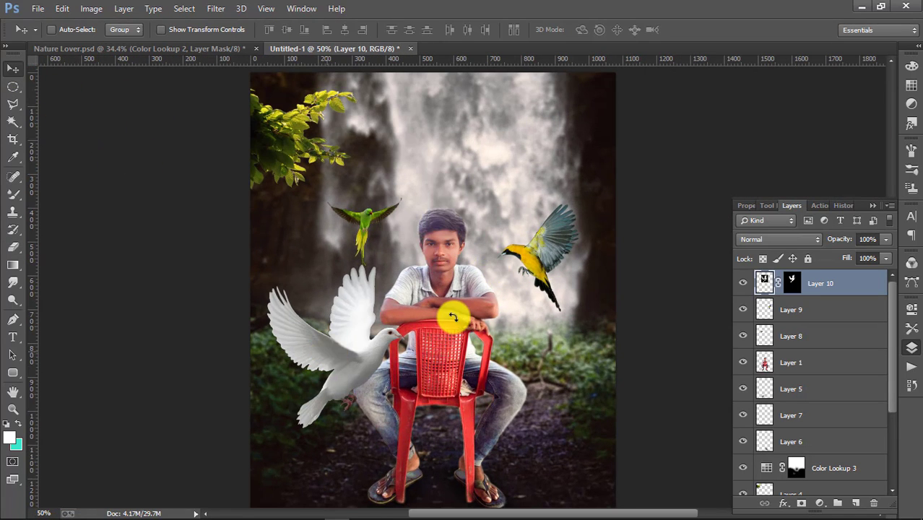
pyautogui.hotkey('ctrl', 't')
pyautogui.moveTo(453, 317); pyautogui.dragTo(449, 313)
pyautogui.hotkey('ctrl', '-')
pyautogui.keyDown('ctrl'); pyautogui.click(455, 367); pyautogui.keyUp('ctrl')
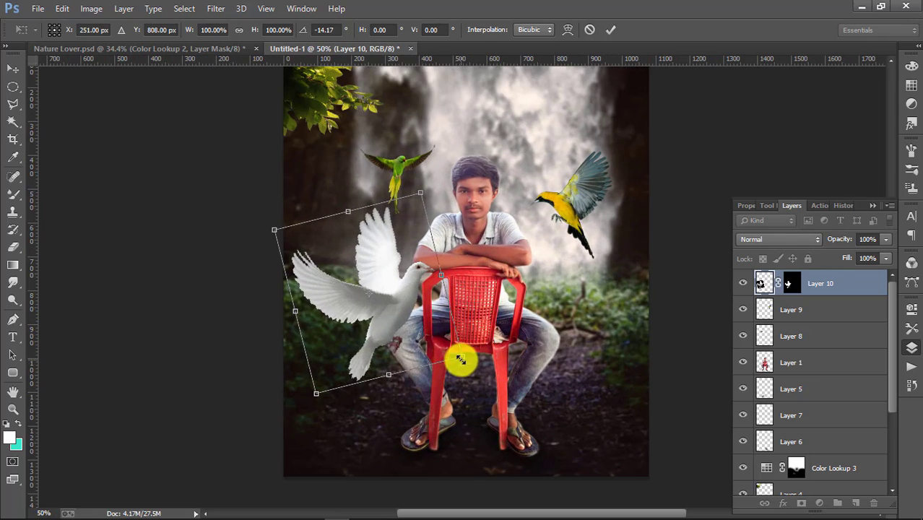
# Step: Scale the dove to about 66%, tilt it to about -17.6 degrees and place it over the bushes below the parrot
pyautogui.moveTo(460, 358); pyautogui.dragTo(375, 331)
pyautogui.moveTo(325, 314); pyautogui.dragTo(332, 315)
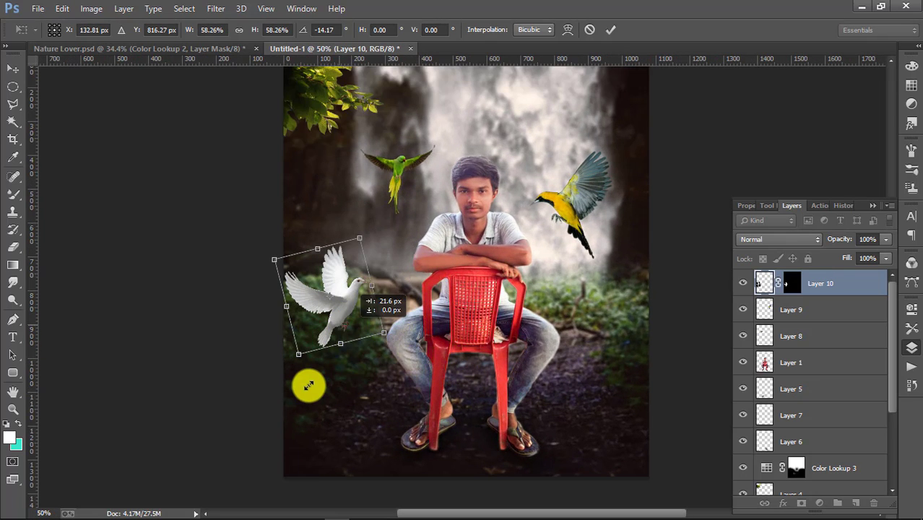
pyautogui.moveTo(308, 386); pyautogui.dragTo(306, 395)
pyautogui.moveTo(447, 317)
pyautogui.mouseDown()
pyautogui.moveTo(449, 302)
pyautogui.moveTo(449, 311)
pyautogui.mouseUp()
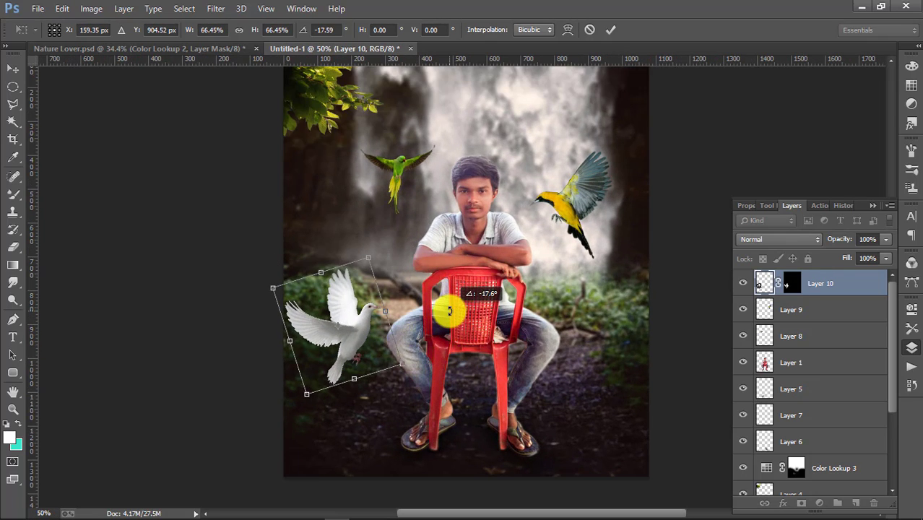
pyautogui.keyDown('alt'); pyautogui.click(460, 312); pyautogui.keyUp('alt')
pyautogui.press('Return')
# Step: Open the SR.Feather image, bring it into the Untitled-1 composite and close the source document
pyautogui.click(36, 9)
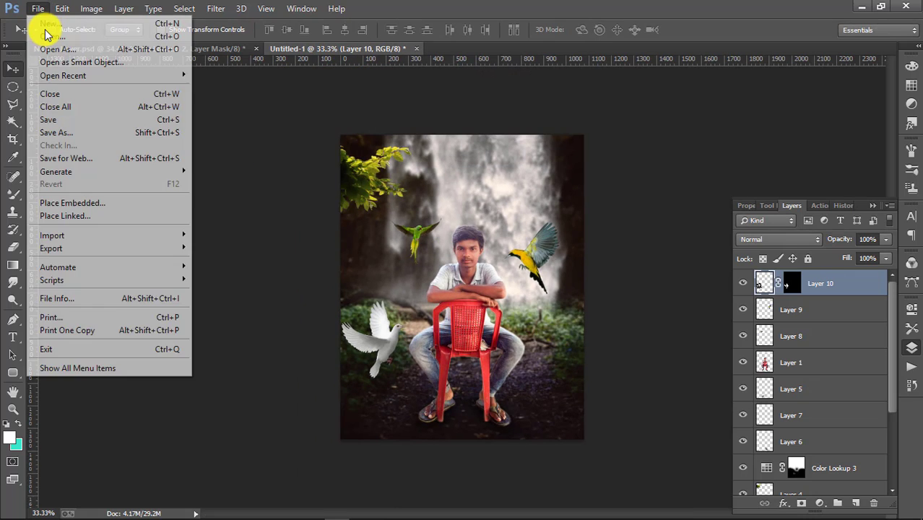
pyautogui.click(40, 37)
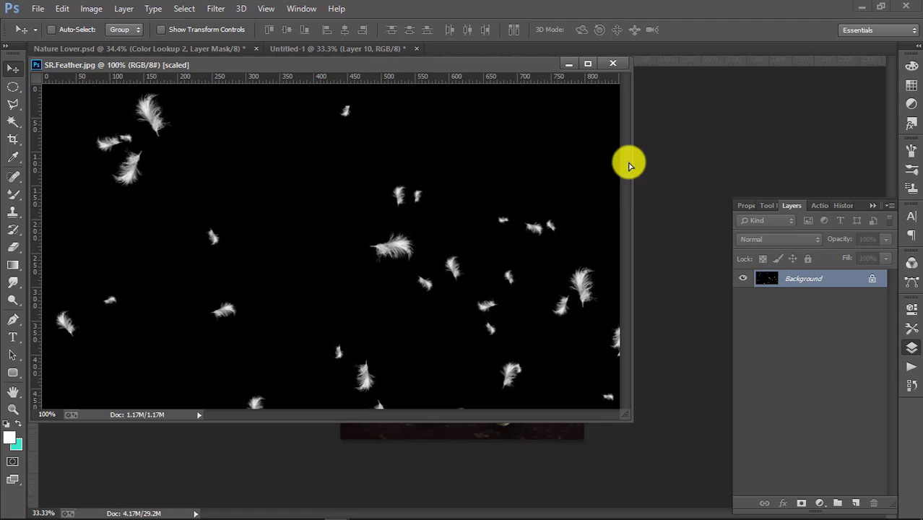
pyautogui.click(612, 64)
pyautogui.moveTo(540, 244); pyautogui.dragTo(437, 284)
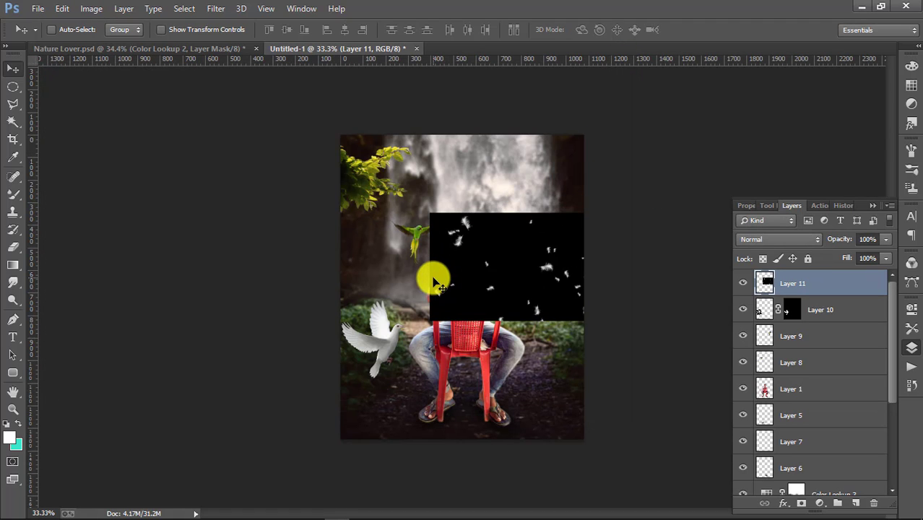
# Step: Flip the feather layer vertically, enlarge it across the image width and place it over the lower part of the composite
pyautogui.hotkey('ctrl', 't')
pyautogui.rightClick(497, 294)
pyautogui.click(553, 286)
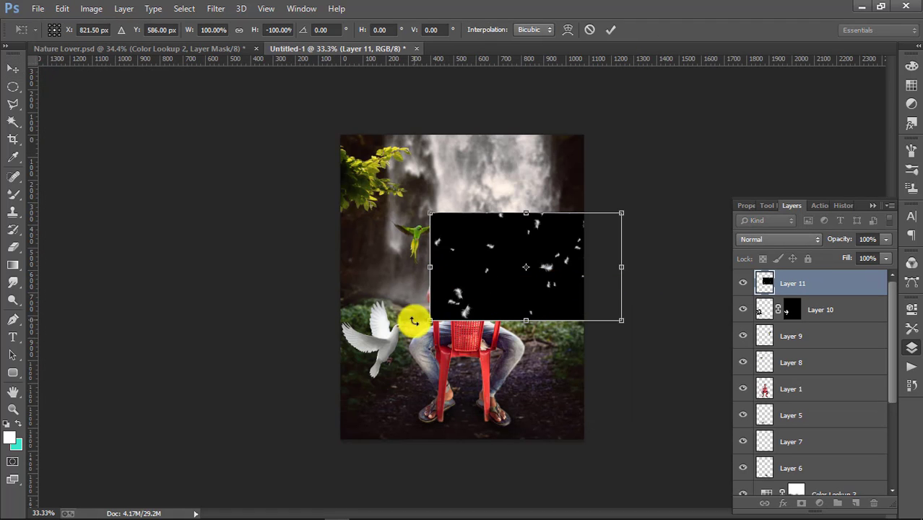
pyautogui.moveTo(413, 321); pyautogui.dragTo(340, 398)
pyautogui.moveTo(387, 340); pyautogui.dragTo(387, 384)
pyautogui.press('Return')
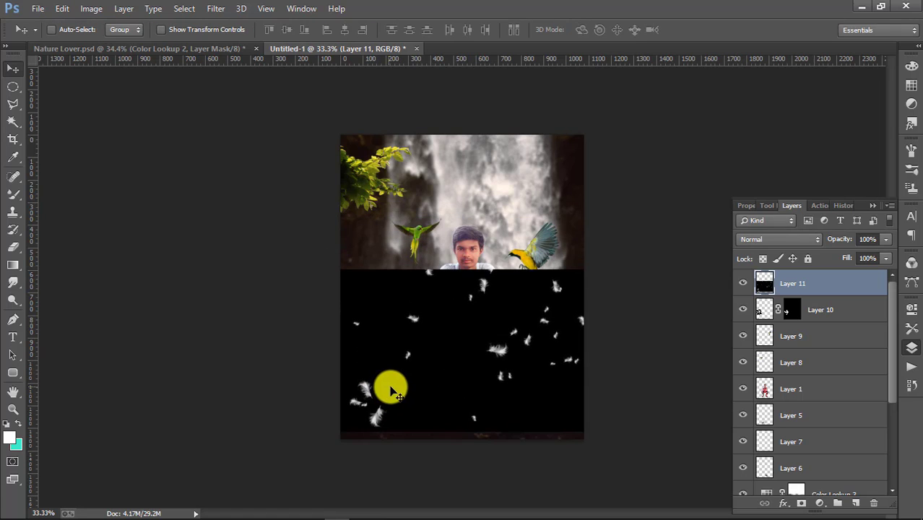
# Step: Set the feather layer's blend mode to Screen and erase the feathers over the man and chair with a 300 px eraser
pyautogui.click(779, 240)
pyautogui.click(756, 113)
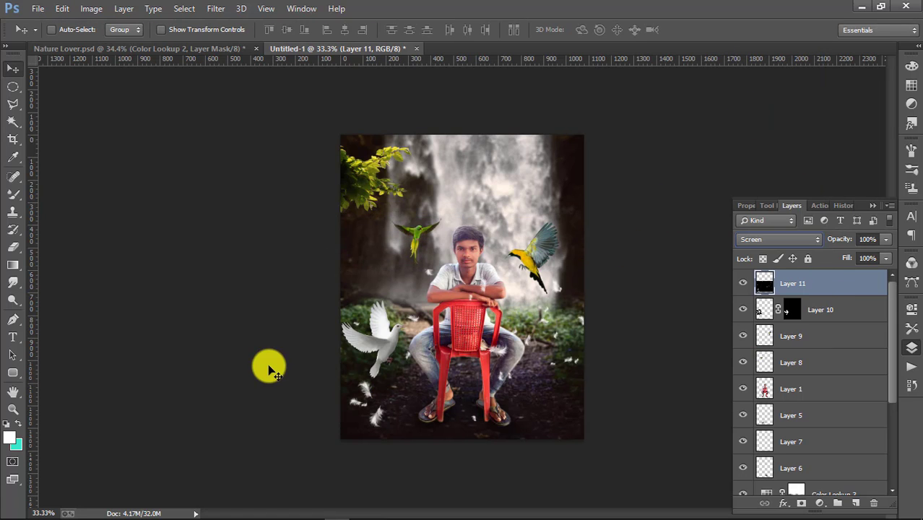
pyautogui.press('g')
pyautogui.press('e')
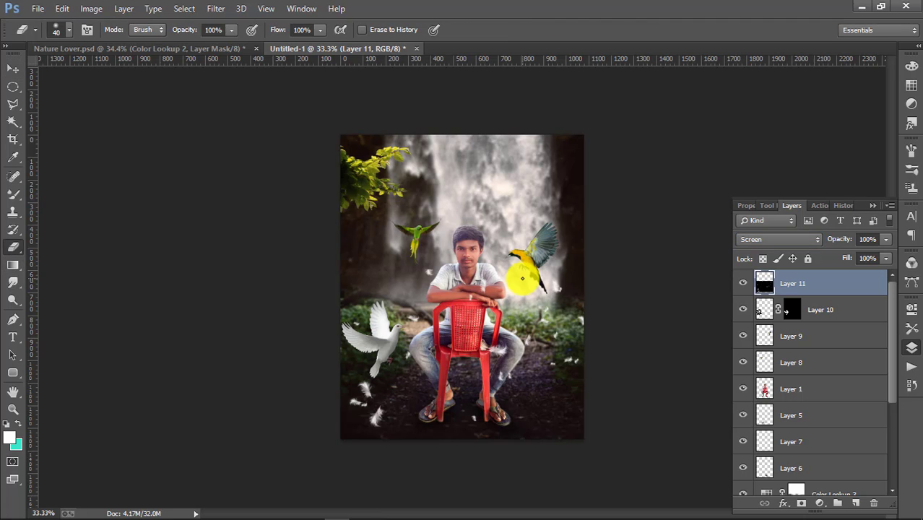
pyautogui.press(']')
pyautogui.moveTo(463, 336); pyautogui.dragTo(453, 371)
pyautogui.scroll(4, 396, 379)
pyautogui.press('space')
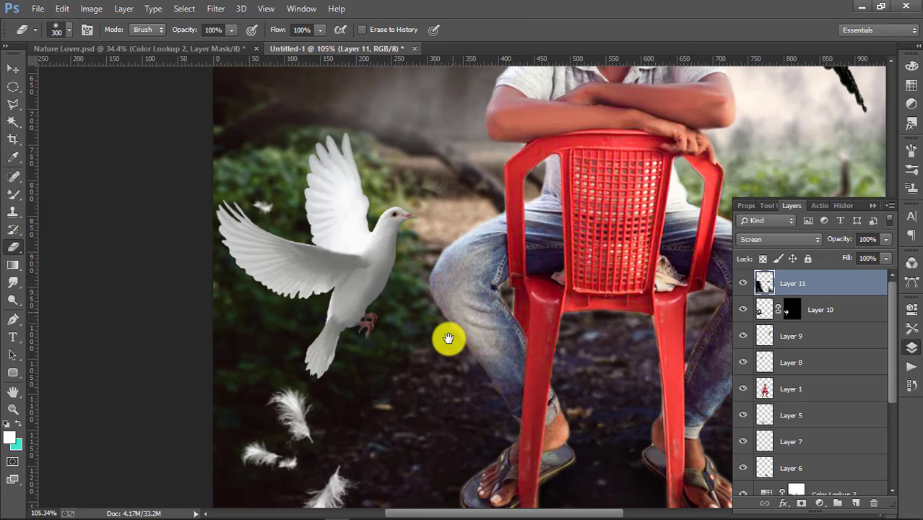
# Step: Erase the stray feather beside the dove's wing with a 175 px eraser, keeping the feathers below the dove
pyautogui.moveTo(448, 338); pyautogui.dragTo(495, 251)
pyautogui.press('[')
pyautogui.press('[')
pyautogui.press('[')
pyautogui.press('space')
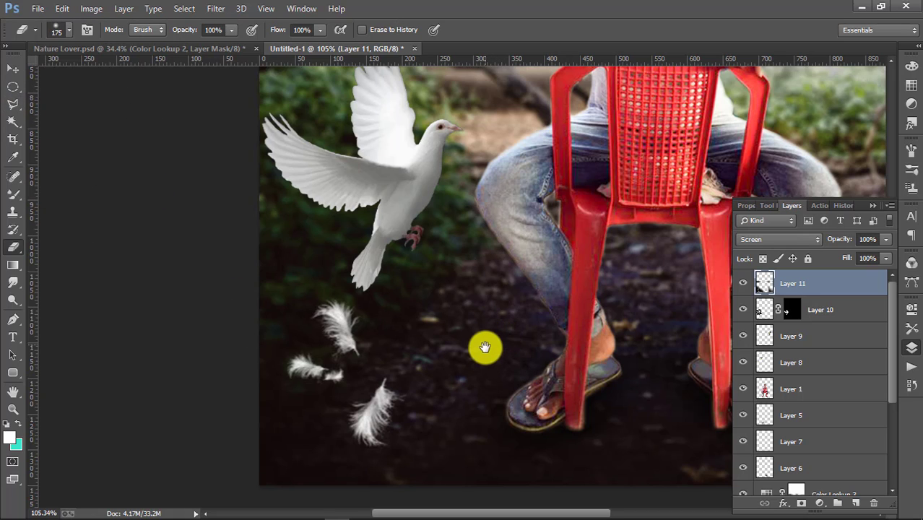
pyautogui.scroll(-1, 484, 347)
# Step: Scale the feather layer to about 105% and position the remaining feathers on the ground area beneath the dove
pyautogui.press('v')
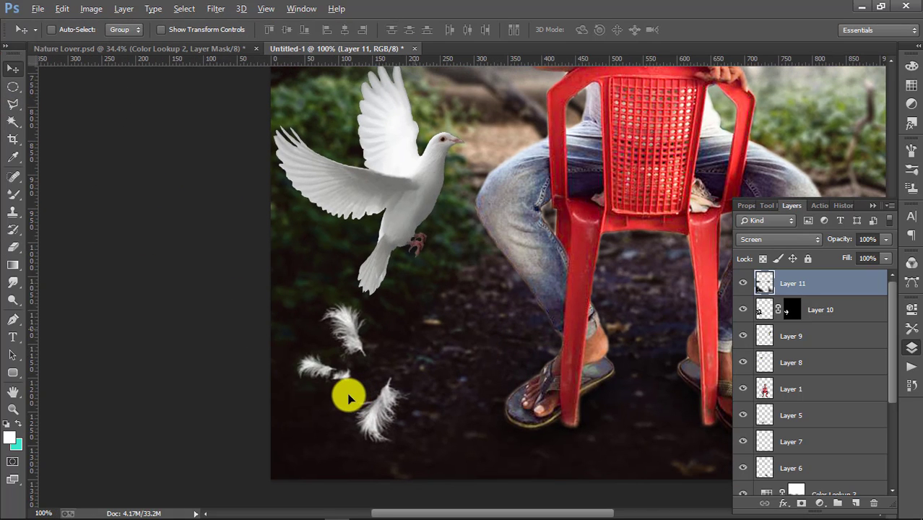
pyautogui.hotkey('ctrl', 't')
pyautogui.hotkey('ctrl', '0')
pyautogui.moveTo(262, 426); pyautogui.dragTo(232, 443)
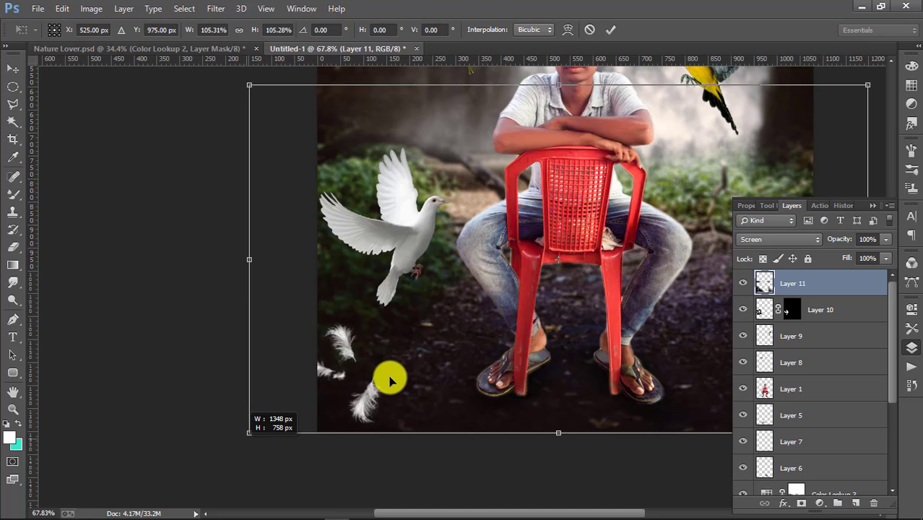
pyautogui.moveTo(314, 391); pyautogui.dragTo(390, 379)
pyautogui.press('Return')
pyautogui.hotkey('ctrl', '0')
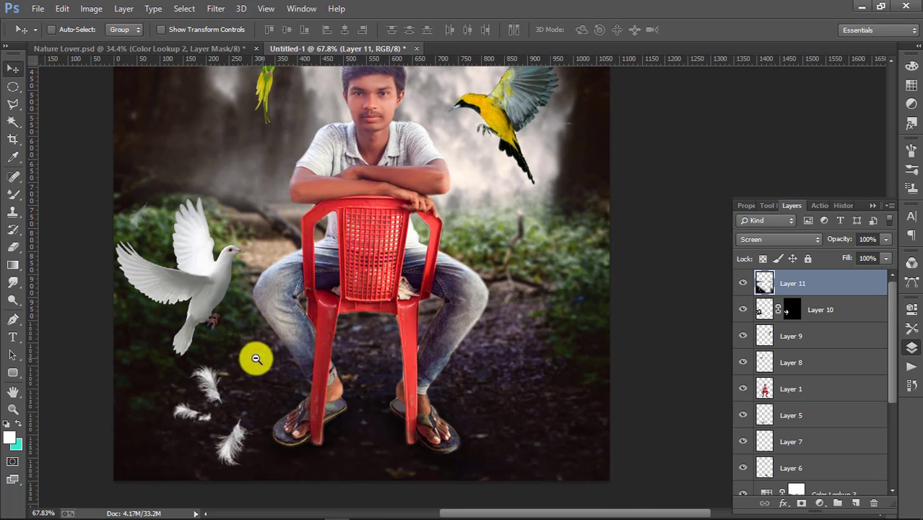
# Step: Erase the leftover feather traces near the dove and across the rest of the feather layer with the 175 px eraser
pyautogui.click(13, 246)
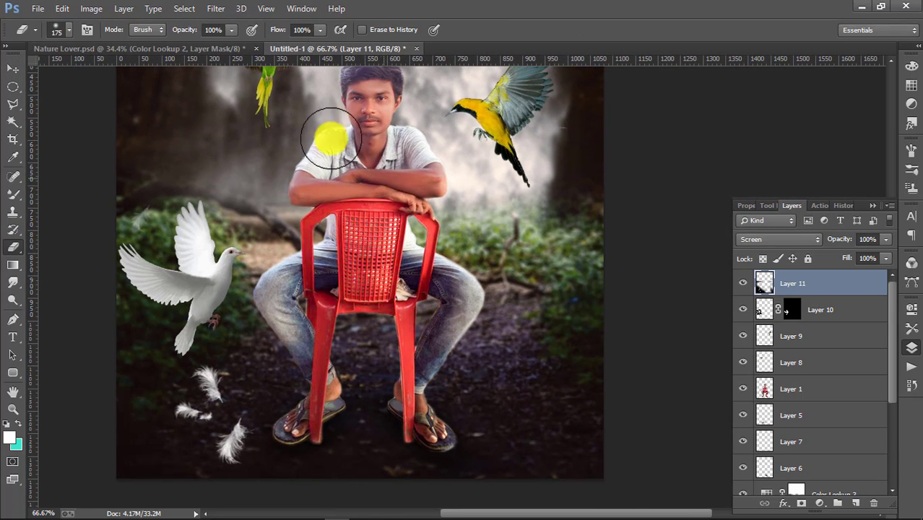
pyautogui.moveTo(469, 187); pyautogui.dragTo(470, 268)
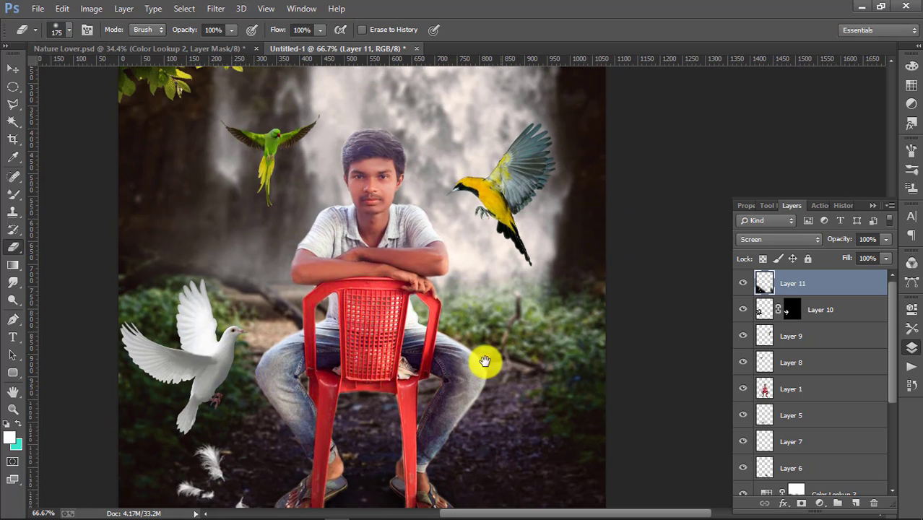
pyautogui.moveTo(485, 362); pyautogui.dragTo(526, 230)
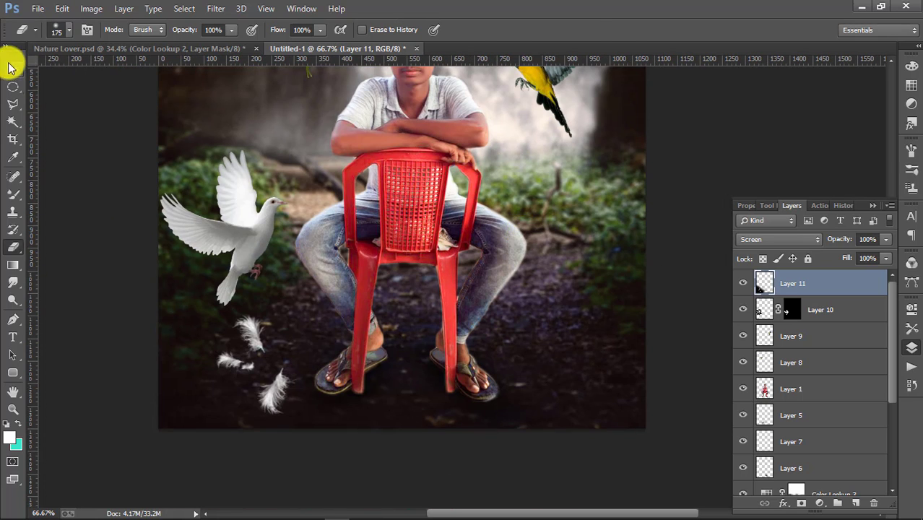
pyautogui.click(13, 68)
pyautogui.hotkey('ctrl', '-')
pyautogui.hotkey('ctrl', '-')
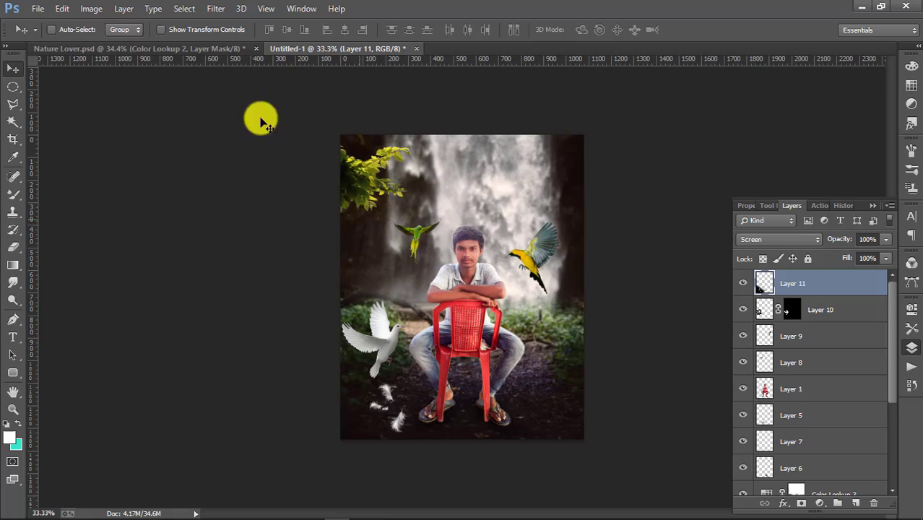
# Step: Open the SR.Floers image, bring it into the Untitled-1 composite and close the source document
pyautogui.click(32, 9)
pyautogui.click(43, 35)
pyautogui.click(236, 194)
pyautogui.click(141, 194)
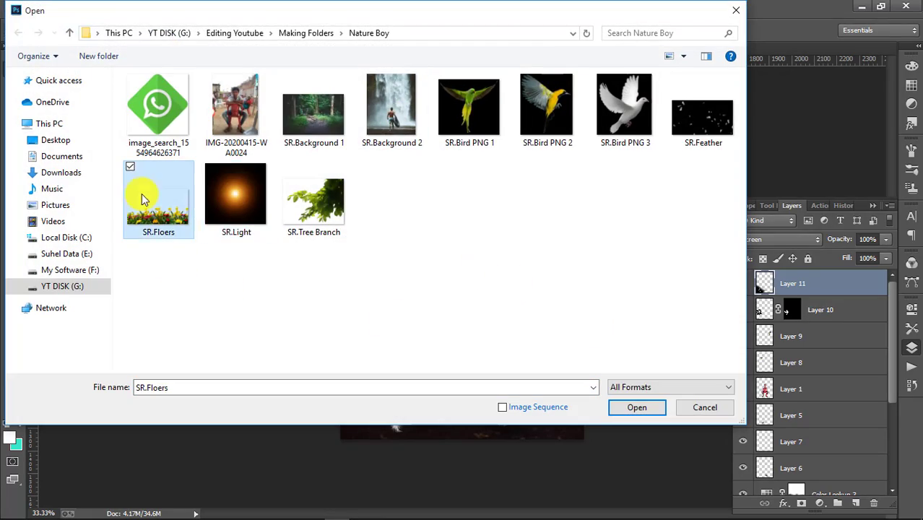
pyautogui.click(621, 408)
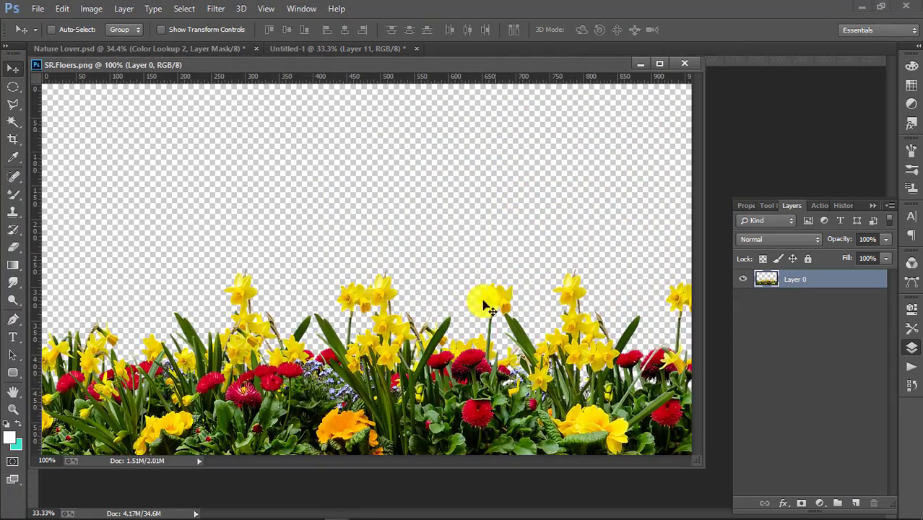
pyautogui.moveTo(484, 295); pyautogui.dragTo(714, 86)
pyautogui.click(685, 64)
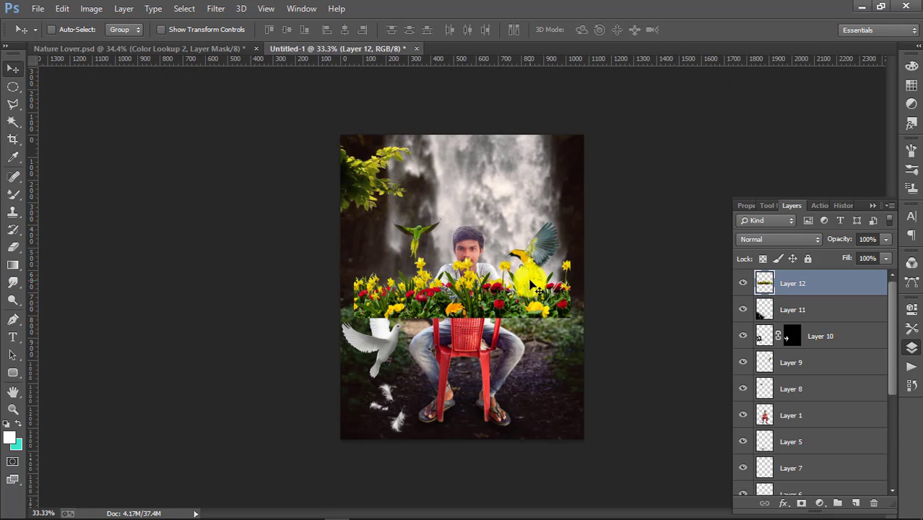
# Step: Place the flower layer directly beneath the man's layer and scale it to about 114% so it spans the image width
pyautogui.moveTo(793, 416); pyautogui.dragTo(800, 433)
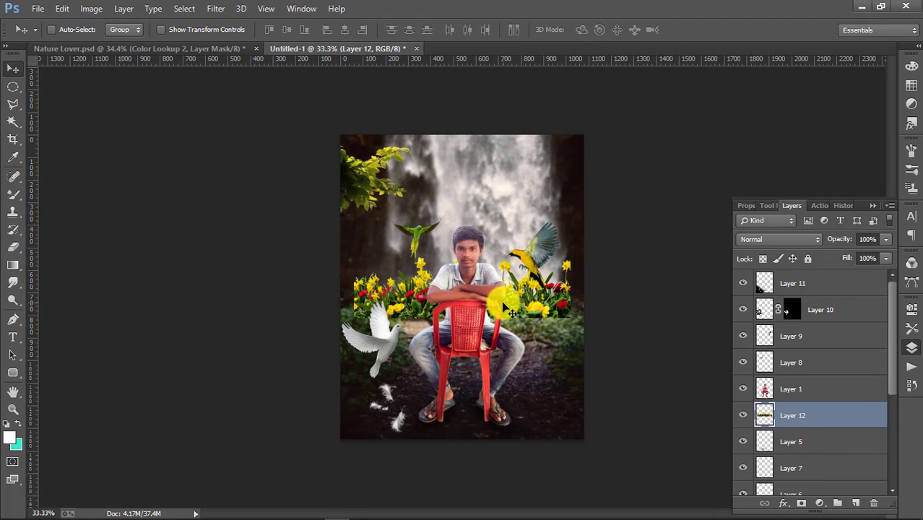
pyautogui.hotkey('ctrl', 't')
pyautogui.hotkey('ctrl', '+')
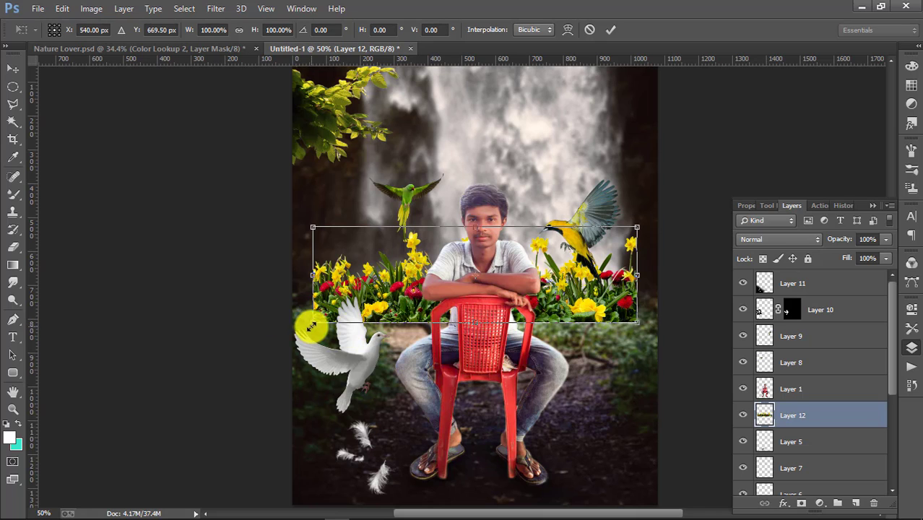
pyautogui.moveTo(649, 226); pyautogui.dragTo(659, 210)
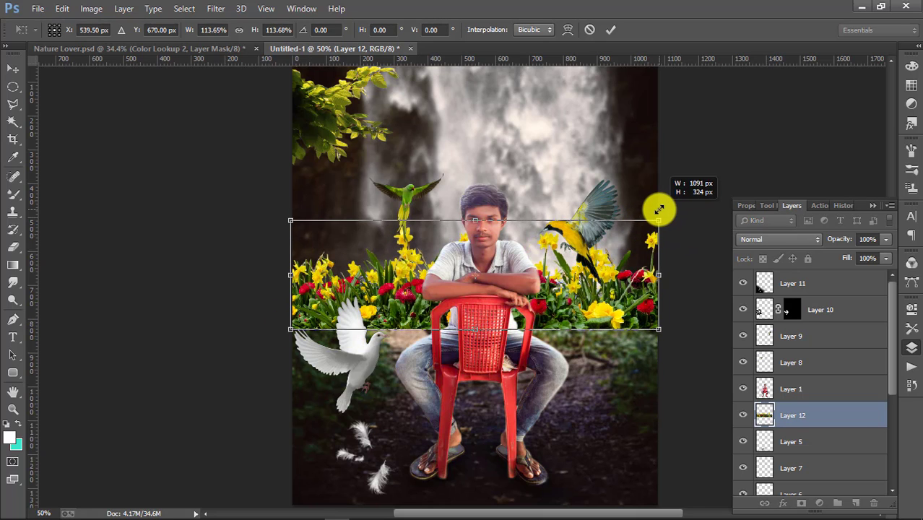
pyautogui.press('Return')
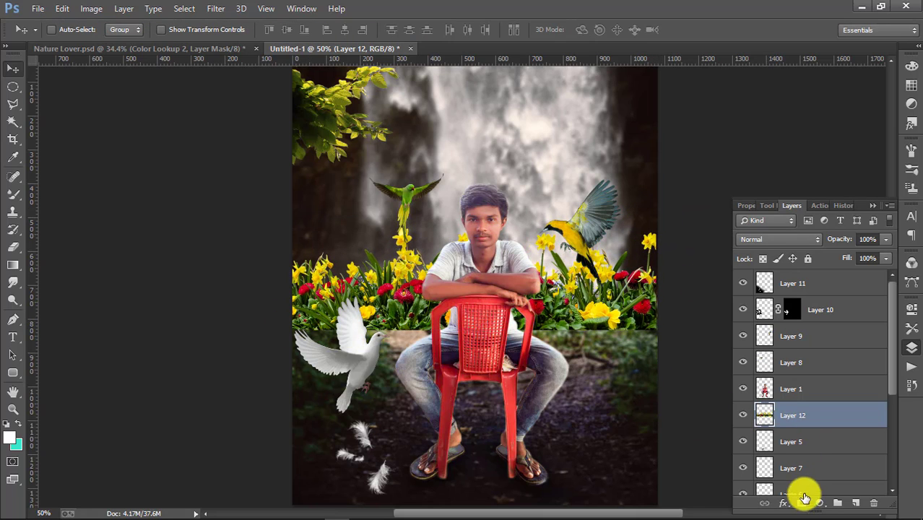
# Step: Add a layer mask to the flowers and hide those on the dove's side of the man with linear gradients
pyautogui.click(803, 500)
pyautogui.scroll(-2, 334, 329)
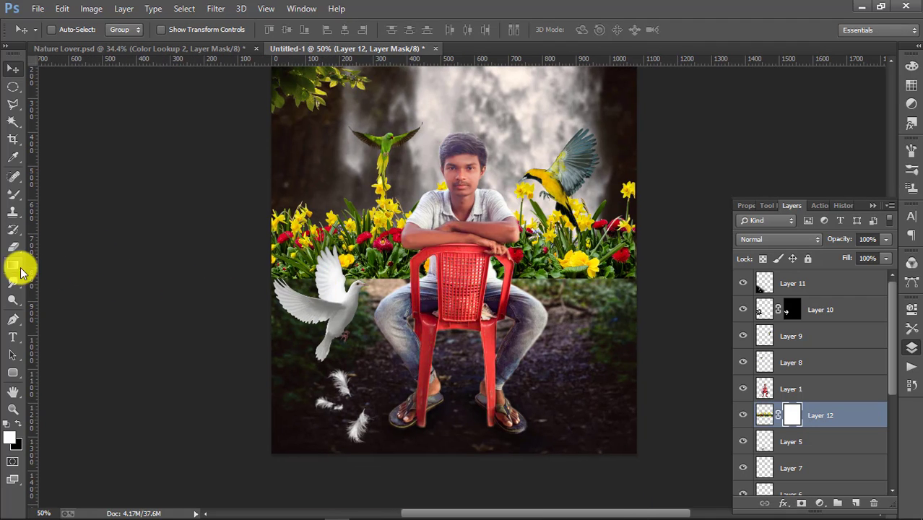
pyautogui.click(14, 266)
pyautogui.moveTo(437, 247); pyautogui.dragTo(380, 285)
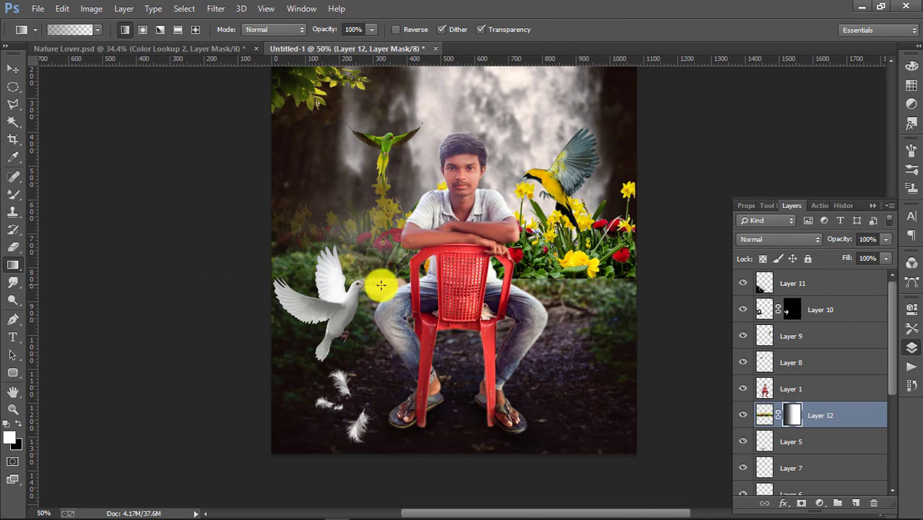
pyautogui.moveTo(430, 204); pyautogui.dragTo(334, 231)
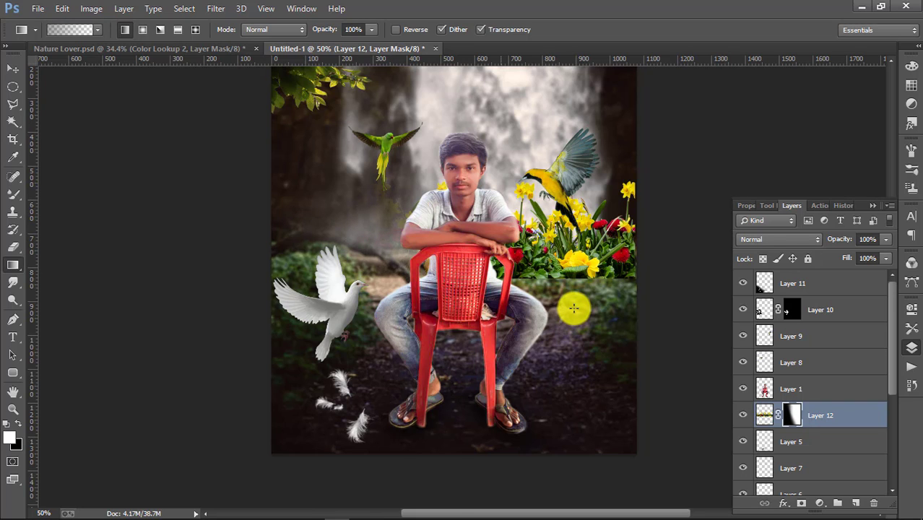
# Step: Try to fade the lower edge of the remaining flowers with mask gradients, and undo these gradients
pyautogui.scroll(5, 573, 309)
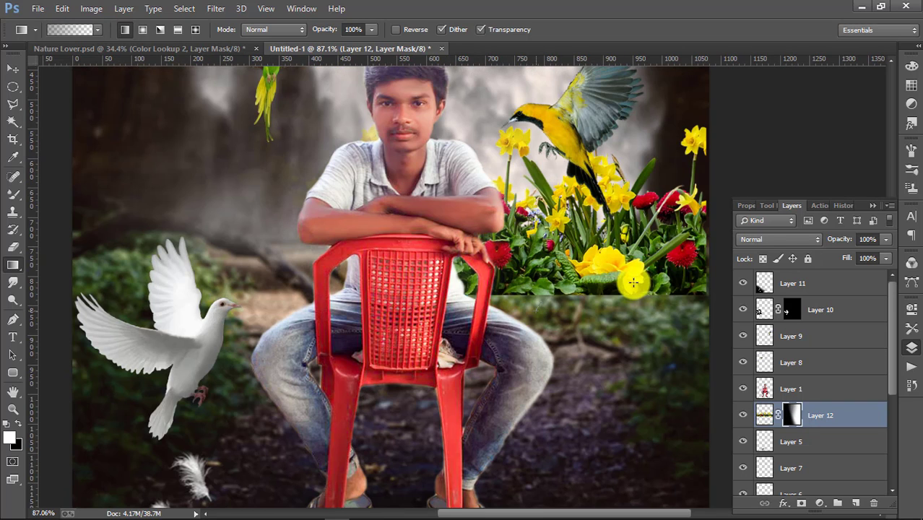
pyautogui.moveTo(633, 282); pyautogui.dragTo(617, 296)
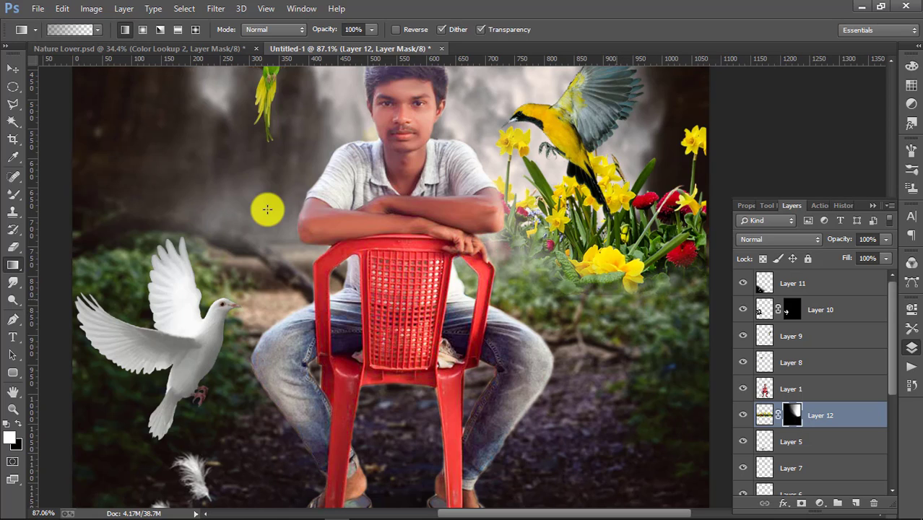
pyautogui.hotkey('ctrl', 'z')
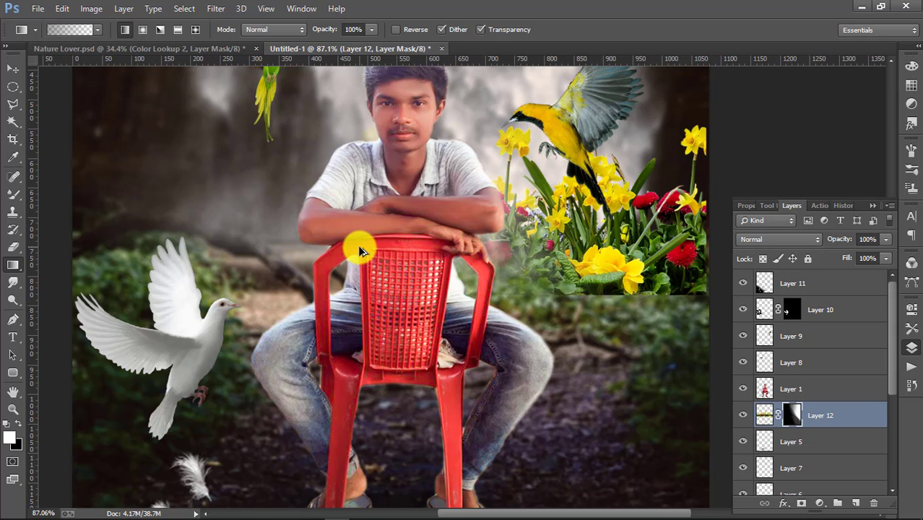
pyautogui.hotkey('ctrl', 'alt', 'z')
pyautogui.hotkey('ctrl', 'alt', 'z')
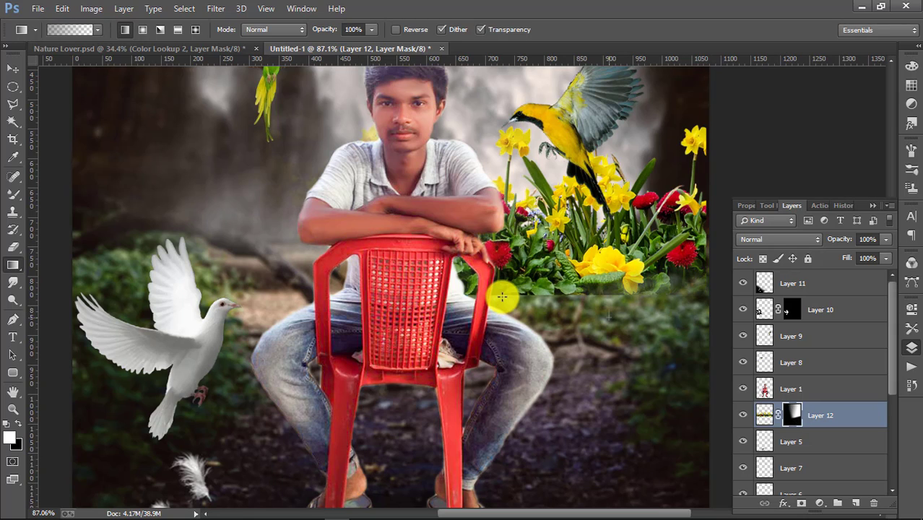
# Step: Fade the flowers' lower edge into the bushes with mask gradients and scale the flower layer down beneath the yellow bird
pyautogui.moveTo(502, 296); pyautogui.dragTo(540, 313)
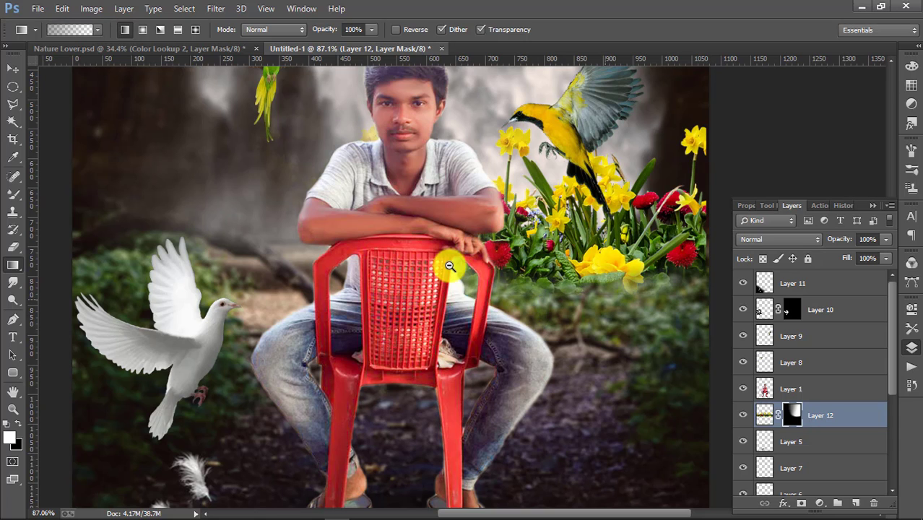
pyautogui.hotkey('ctrl', '0')
pyautogui.hotkey('ctrl', 't')
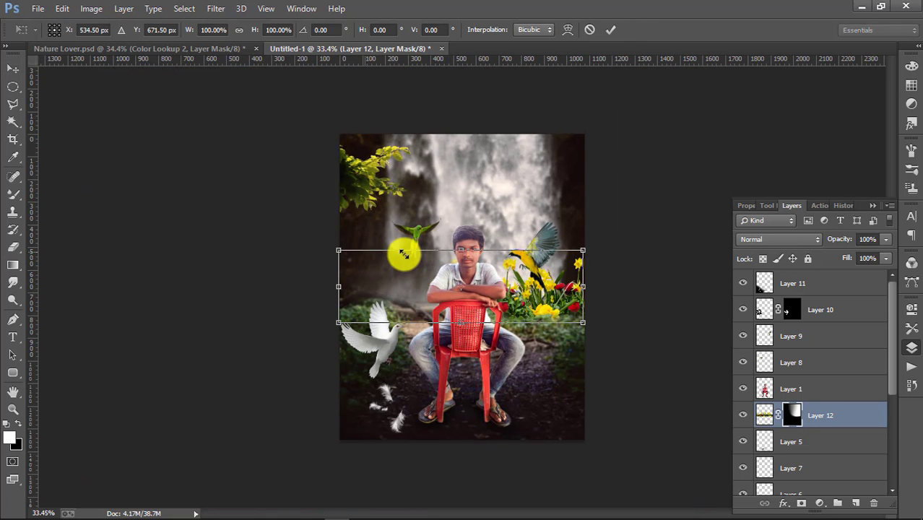
pyautogui.press('Return')
pyautogui.hotkey('ctrl', '+')
pyautogui.hotkey('ctrl', '+')
pyautogui.hotkey('ctrl', '+')
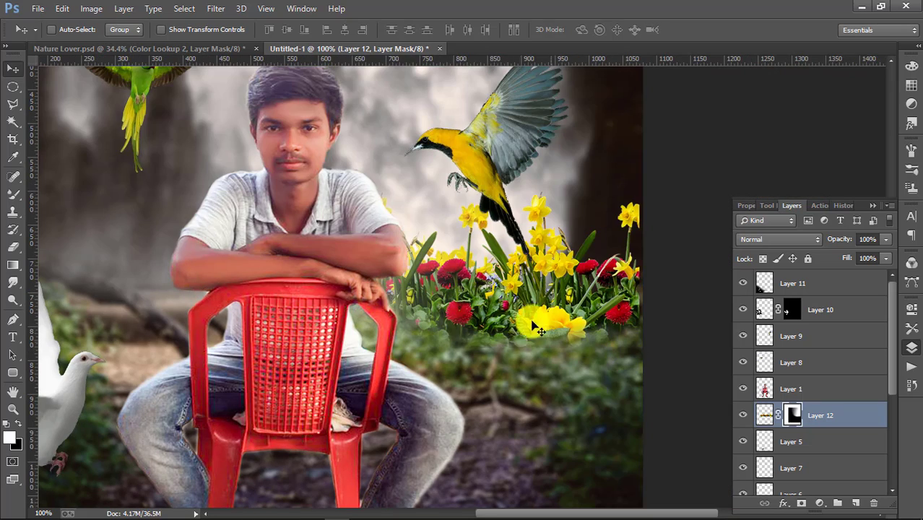
# Step: Reposition the flowers on the bushes beside the man's arm and shrink the flower layer slightly further
pyautogui.moveTo(506, 285); pyautogui.dragTo(543, 289)
pyautogui.hotkey('ctrl', '-')
pyautogui.hotkey('ctrl', '-')
pyautogui.hotkey('ctrl', 't')
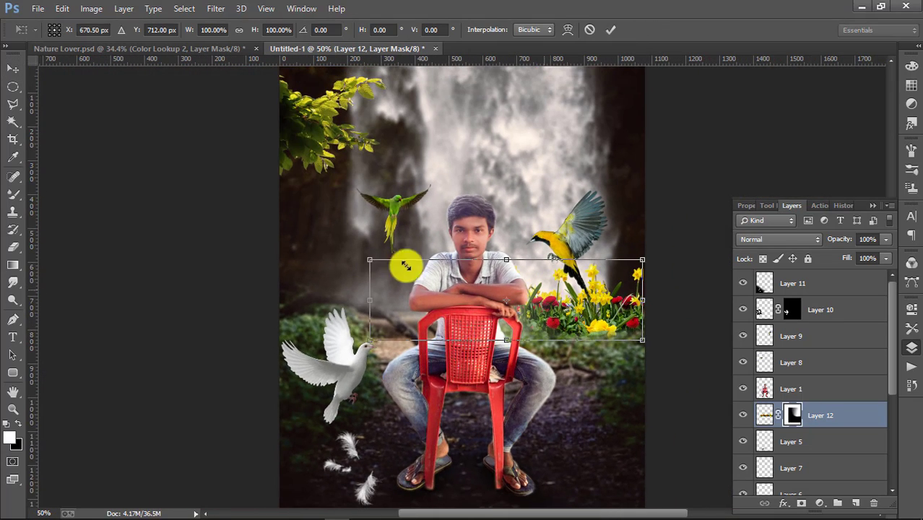
pyautogui.moveTo(369, 259); pyautogui.dragTo(388, 265)
pyautogui.press('Return')
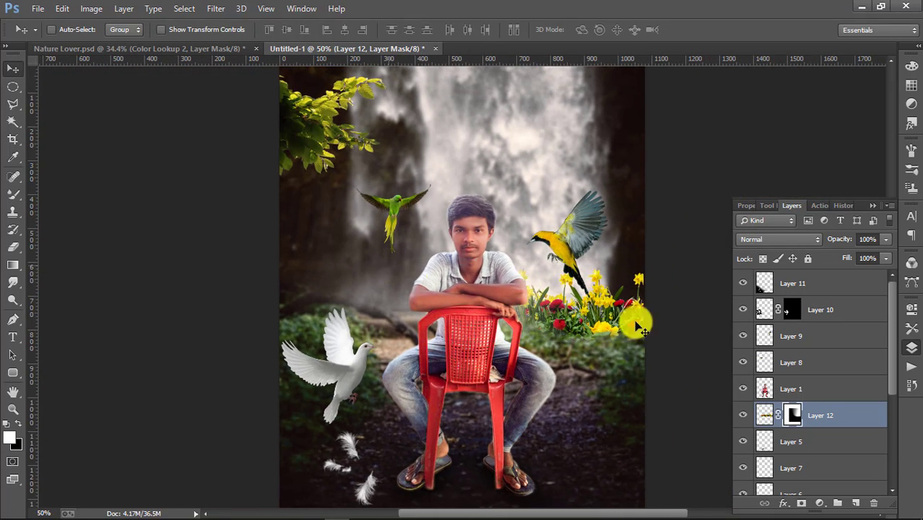
pyautogui.scroll(-2, 819, 426)
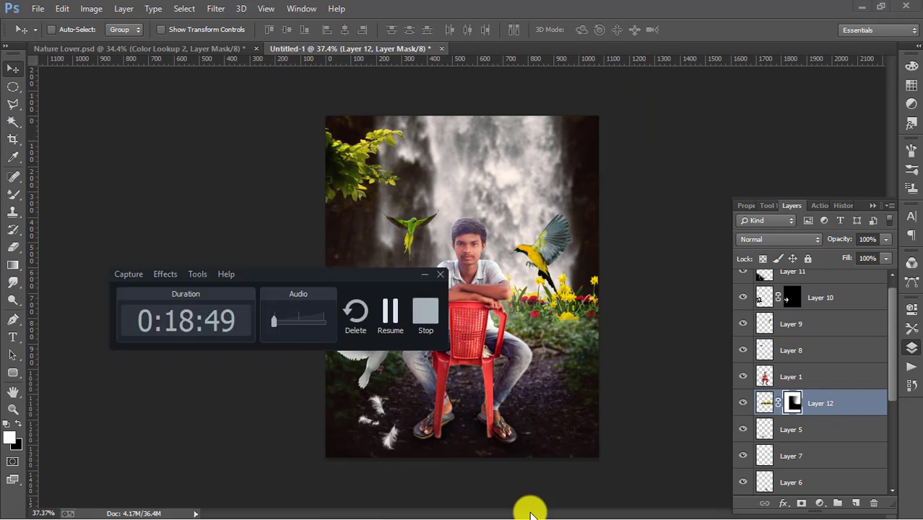
# Step: Open the SR.Light image, bring it into the Untitled-1 composite and close the source document
pyautogui.click(38, 8)
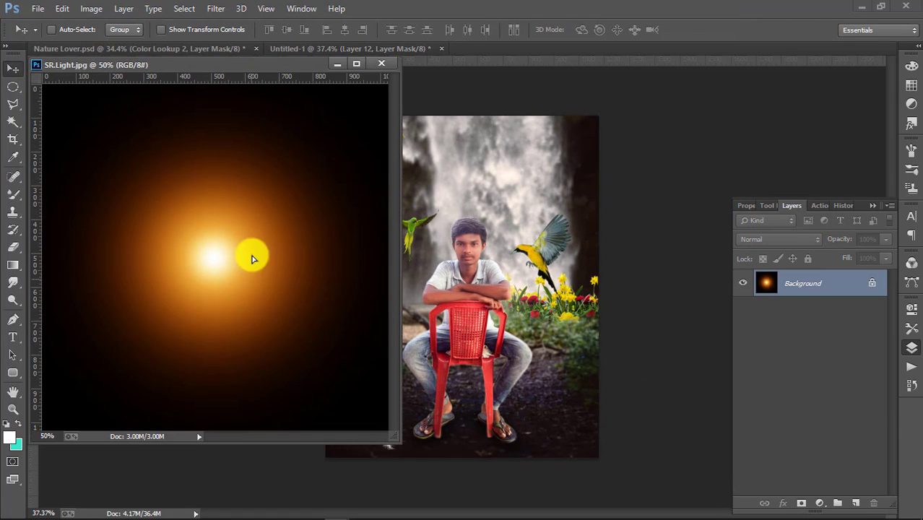
pyautogui.moveTo(254, 256); pyautogui.dragTo(483, 244)
pyautogui.click(381, 63)
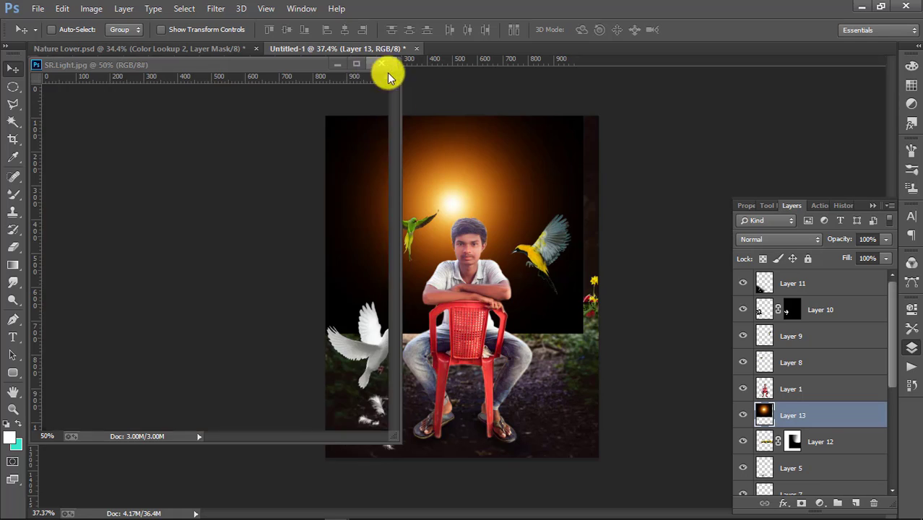
# Step: Set the light layer's blend mode to Screen and move the glow about 261 px down and 53 px across, behind the man
pyautogui.click(779, 239)
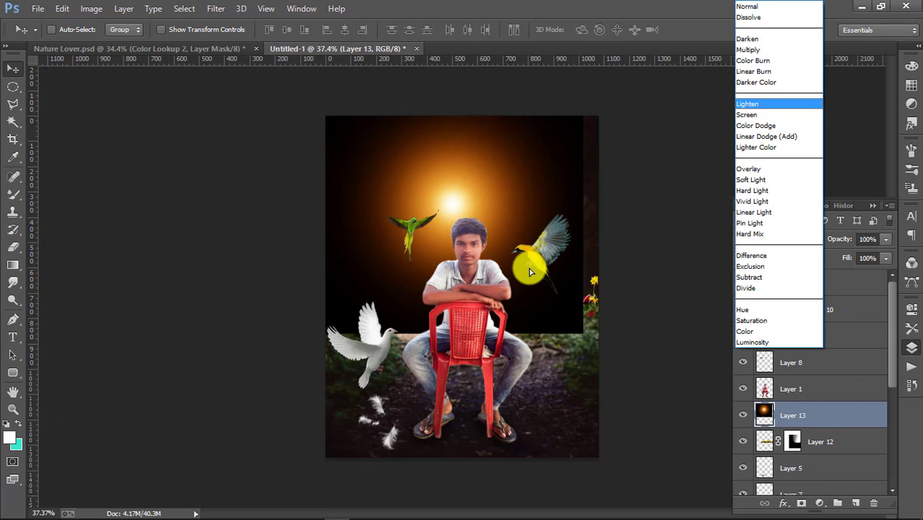
pyautogui.click(747, 115)
pyautogui.moveTo(515, 206); pyautogui.dragTo(531, 278)
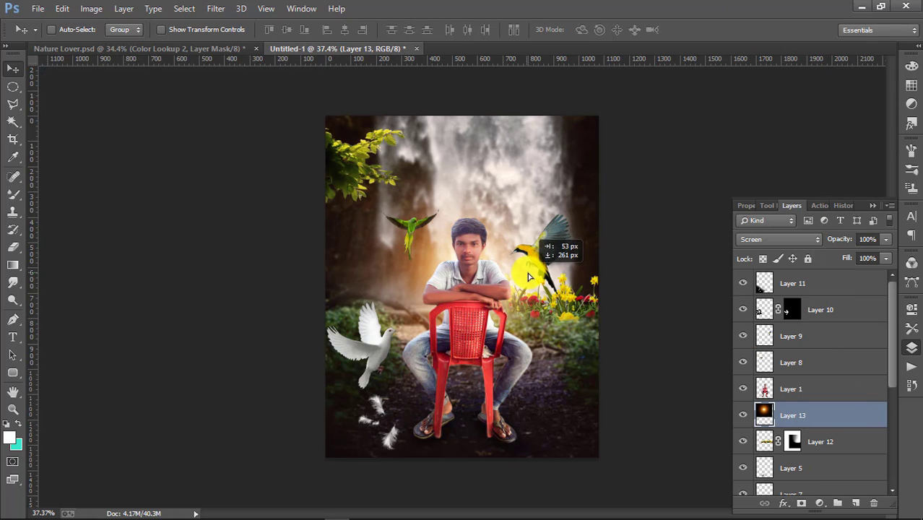
# Step: Scale the light glow layer down to about 91% and nudge it to sit centred behind the man
pyautogui.hotkey('ctrl', 't')
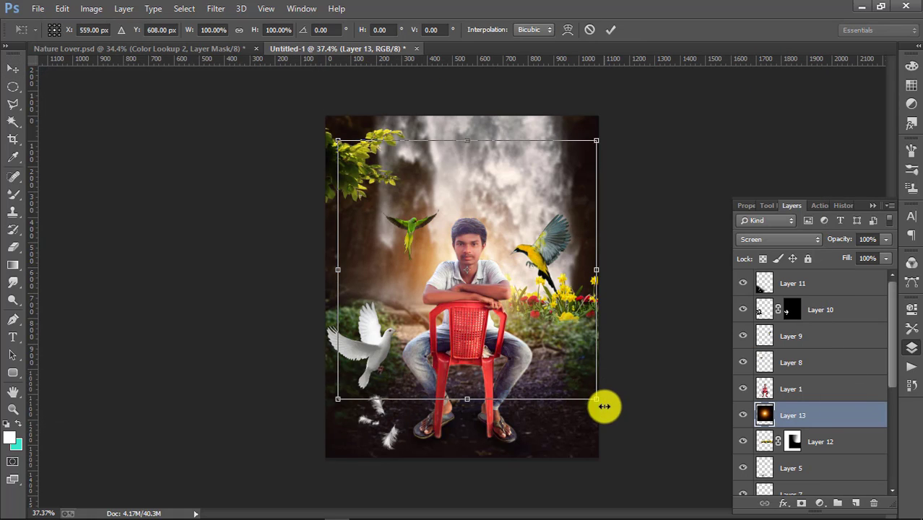
pyautogui.moveTo(604, 401); pyautogui.dragTo(571, 375)
pyautogui.moveTo(528, 320); pyautogui.dragTo(533, 320)
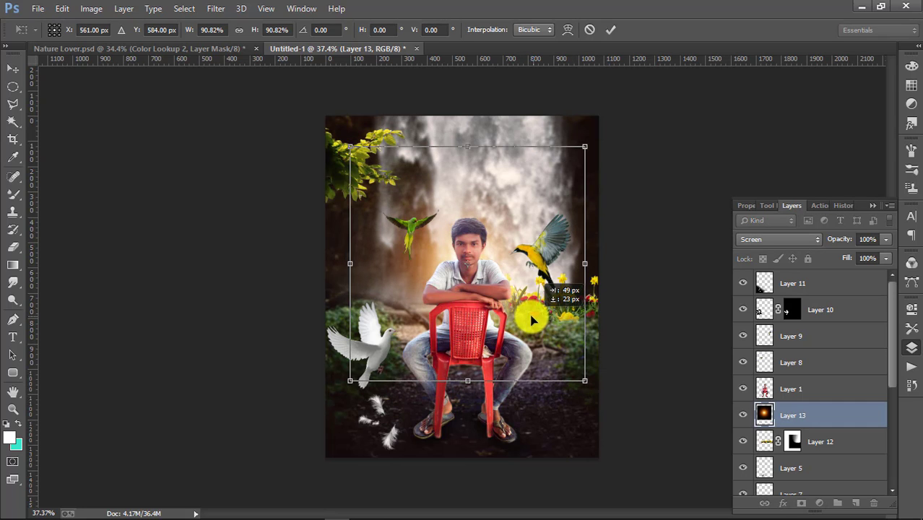
pyautogui.press('Return')
pyautogui.keyDown('ctrl'); pyautogui.click(489, 264); pyautogui.keyUp('ctrl')
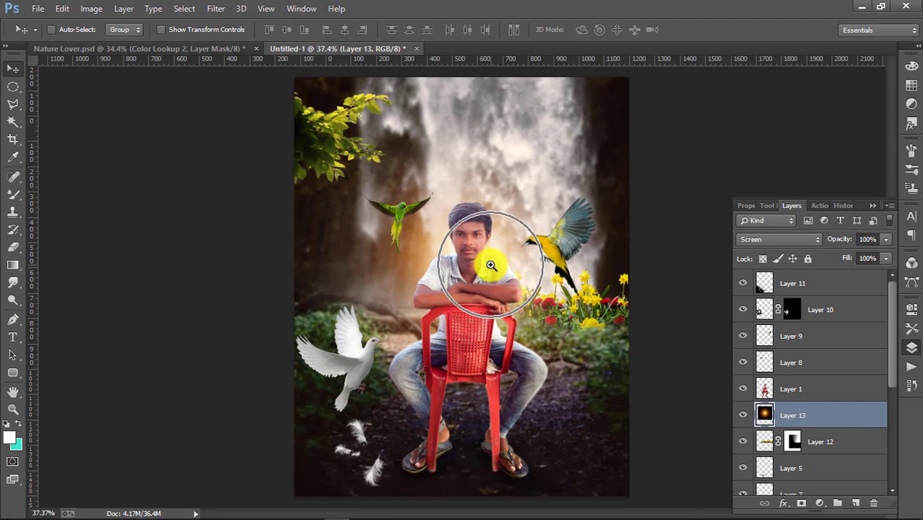
pyautogui.keyDown('ctrl'); pyautogui.click(487, 265); pyautogui.keyUp('ctrl')
pyautogui.moveTo(480, 274); pyautogui.dragTo(488, 274)
pyautogui.scroll(-1, 488, 273)
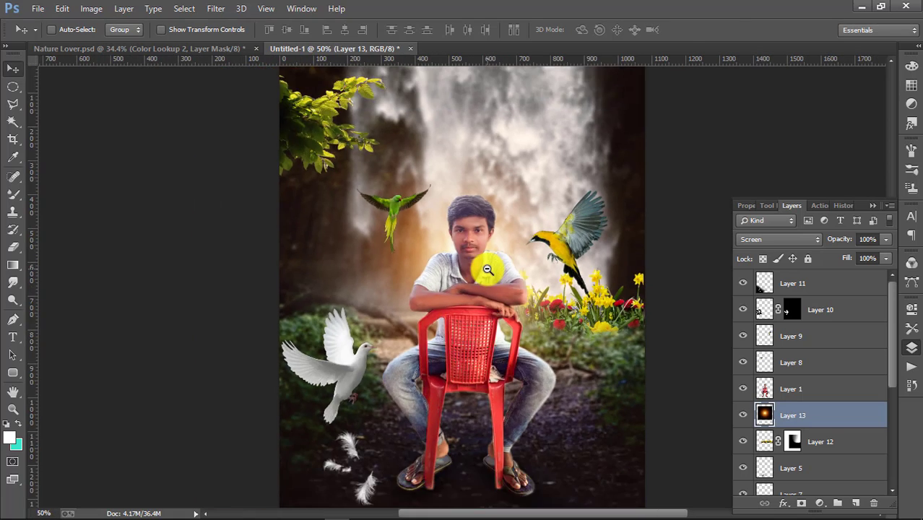
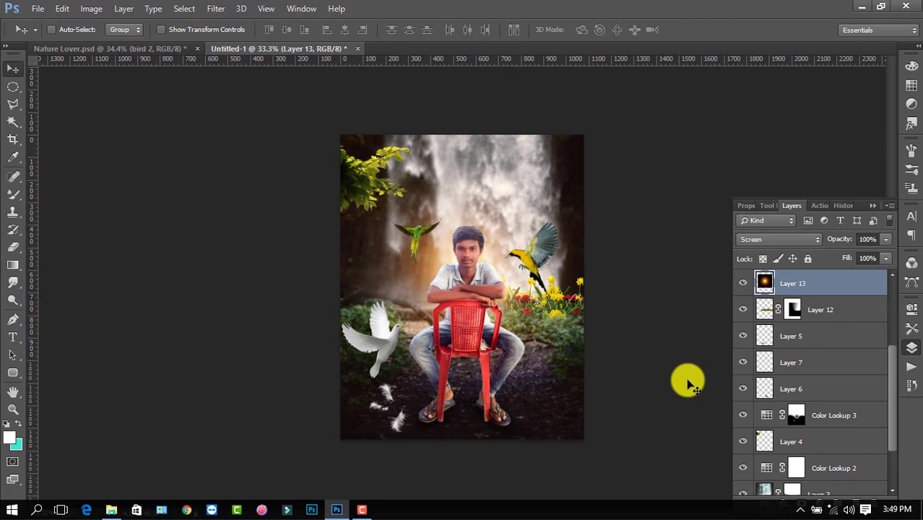
pyautogui.click(794, 310)
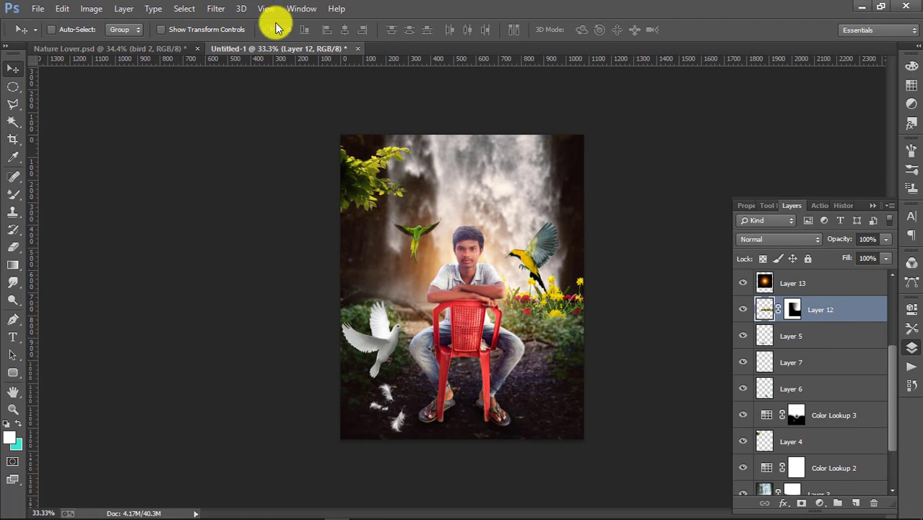
pyautogui.click(217, 15)
pyautogui.click(258, 84)
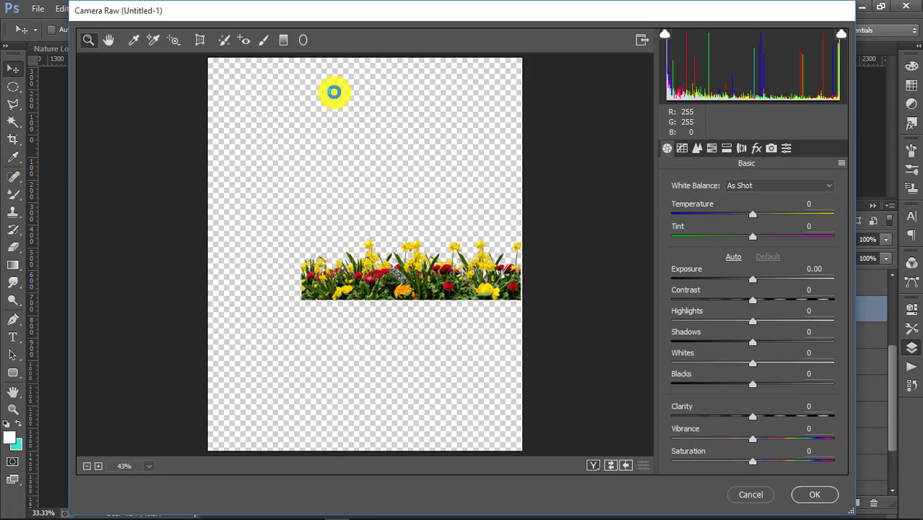
pyautogui.click(751, 494)
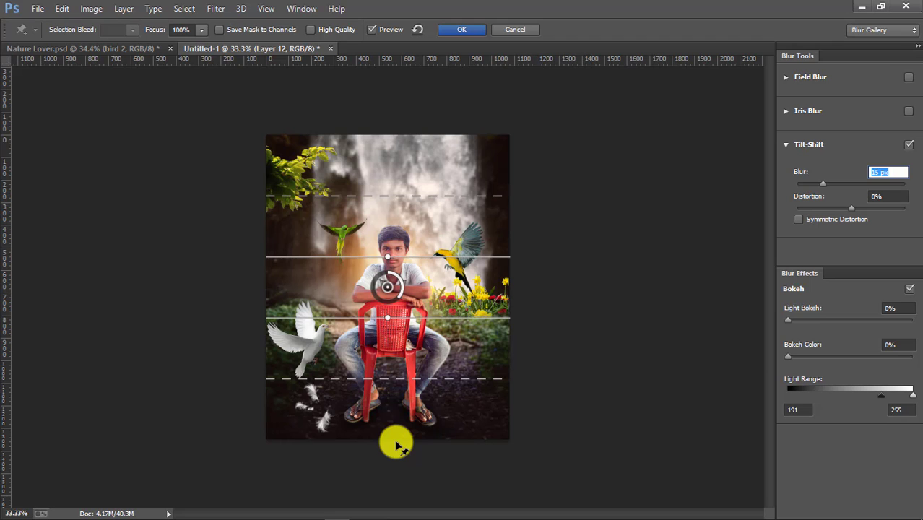
# Step: Apply a 4 px Tilt-Shift blur to the flower layer with the focus pin placed at the image's lower edge
pyautogui.click(396, 445)
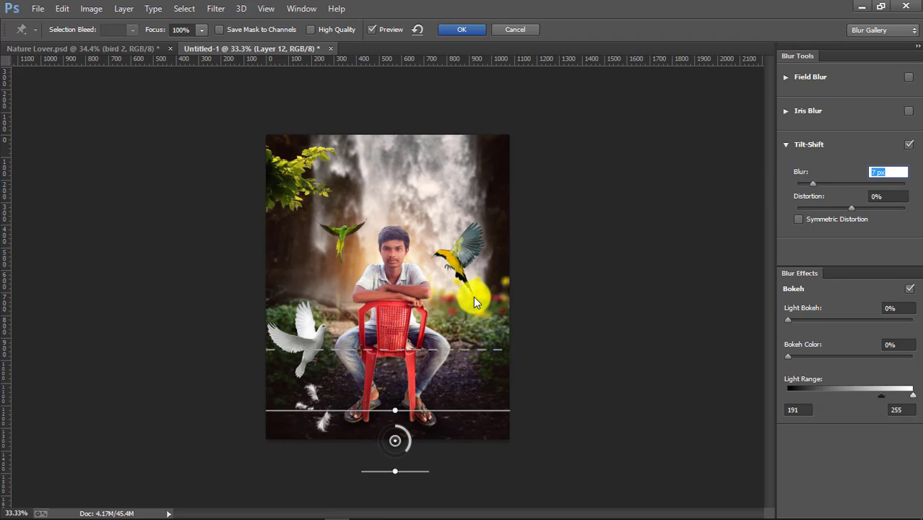
pyautogui.press('space')
pyautogui.click(468, 216)
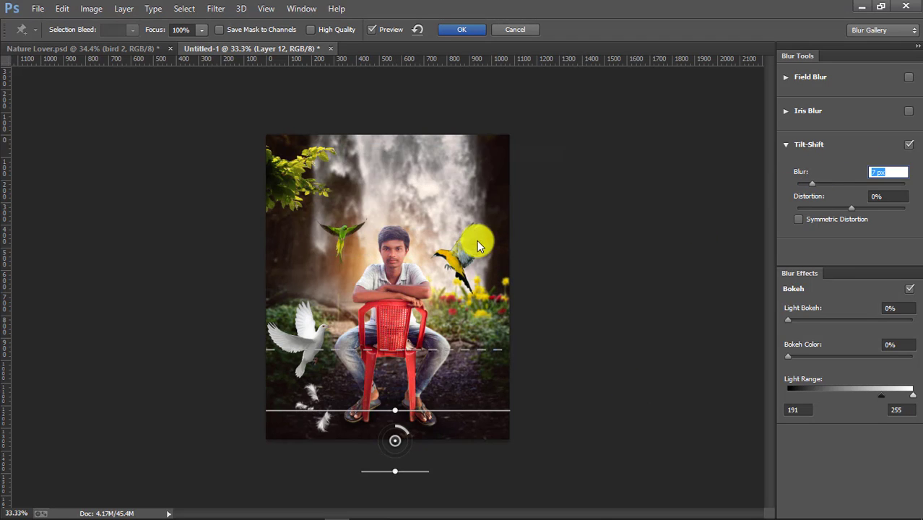
pyautogui.keyDown('ctrl'); pyautogui.click(491, 316); pyautogui.keyUp('ctrl')
pyautogui.keyDown('ctrl'); pyautogui.click(492, 319); pyautogui.keyUp('ctrl')
pyautogui.keyDown('ctrl'); pyautogui.click(493, 318); pyautogui.keyUp('ctrl')
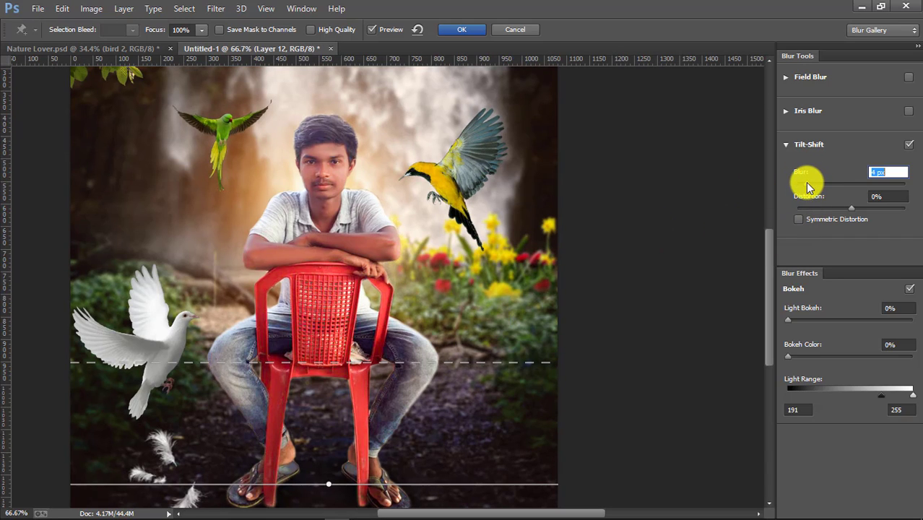
pyautogui.click(462, 29)
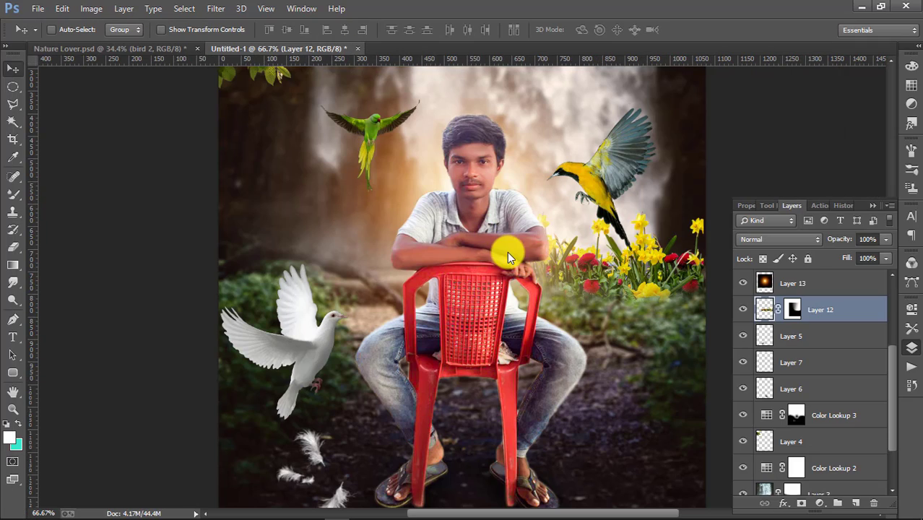
pyautogui.hotkey('ctrl', '-')
pyautogui.hotkey('ctrl', '-')
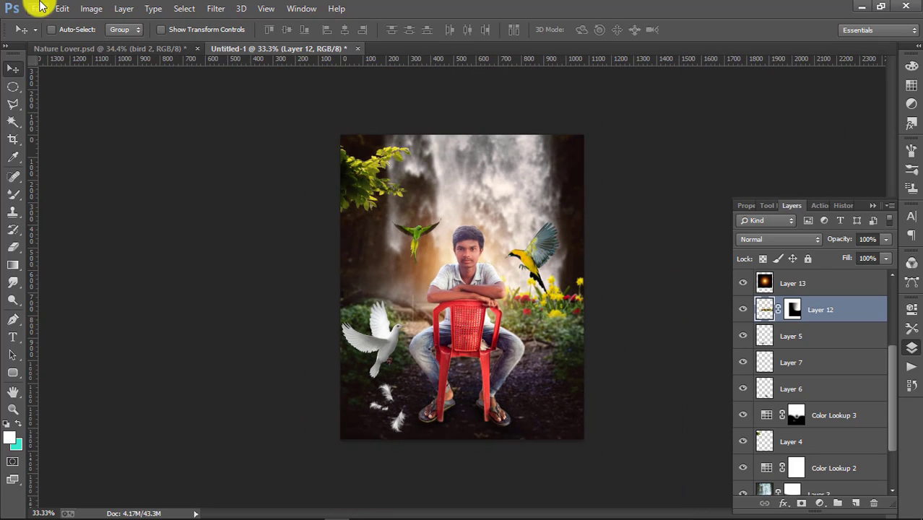
pyautogui.click(63, 8)
pyautogui.moveTo(41, 8)
pyautogui.click(39, 35)
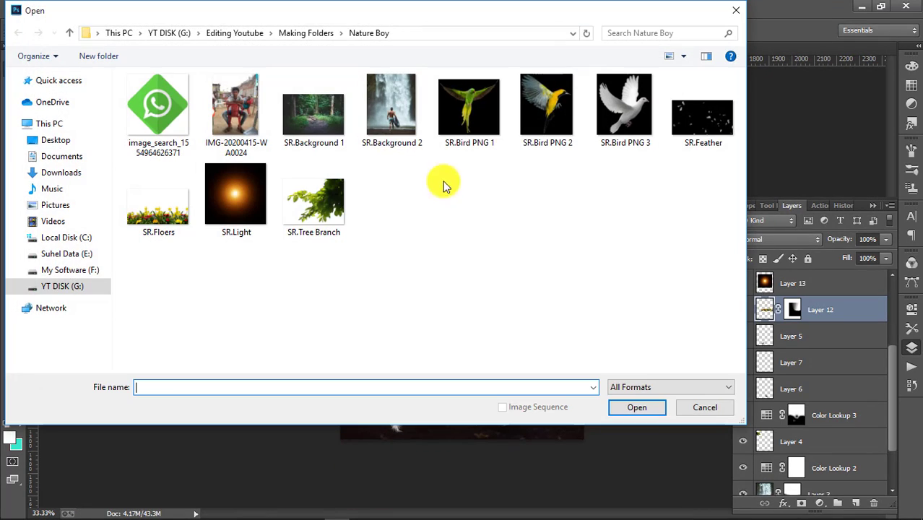
pyautogui.click(712, 142)
pyautogui.click(636, 407)
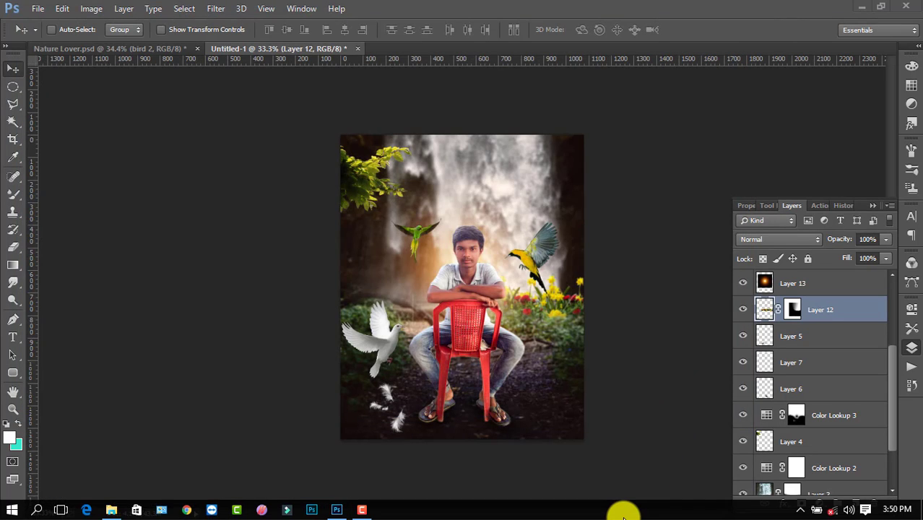
# Step: Open the SR.SNOW image, bring it into the Untitled-1 composite and close the source document
pyautogui.click(37, 8)
pyautogui.click(41, 34)
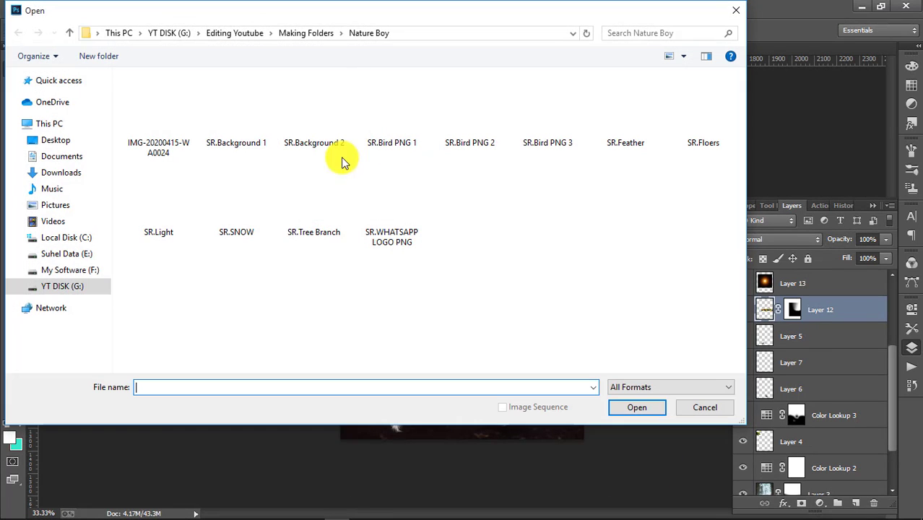
pyautogui.click(242, 196)
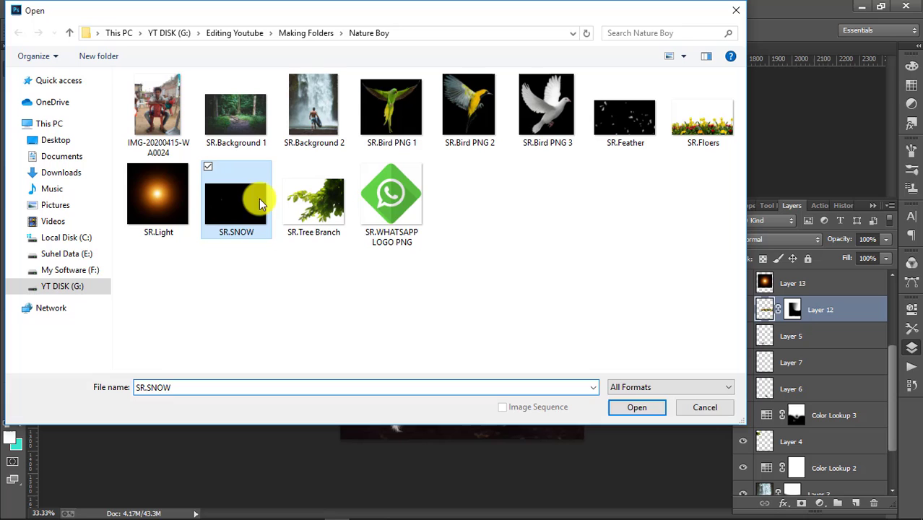
pyautogui.click(625, 408)
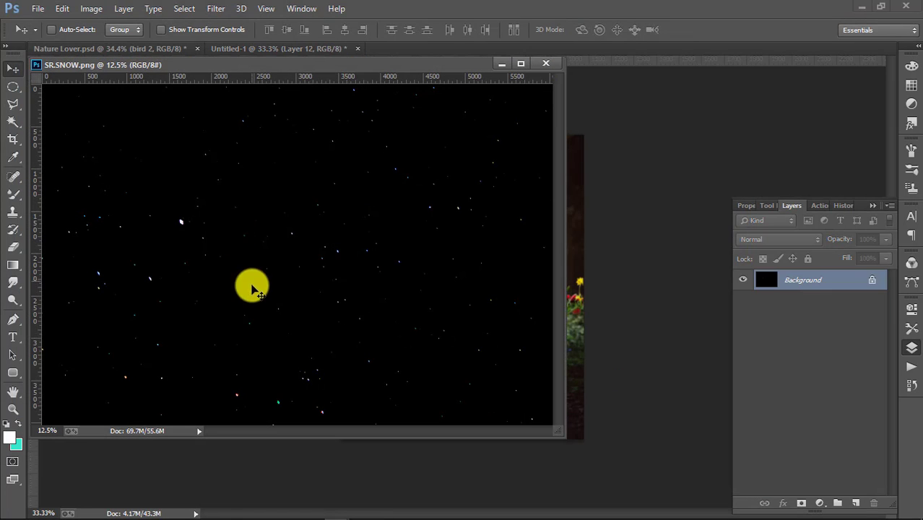
pyautogui.moveTo(591, 218); pyautogui.dragTo(593, 217)
pyautogui.click(550, 66)
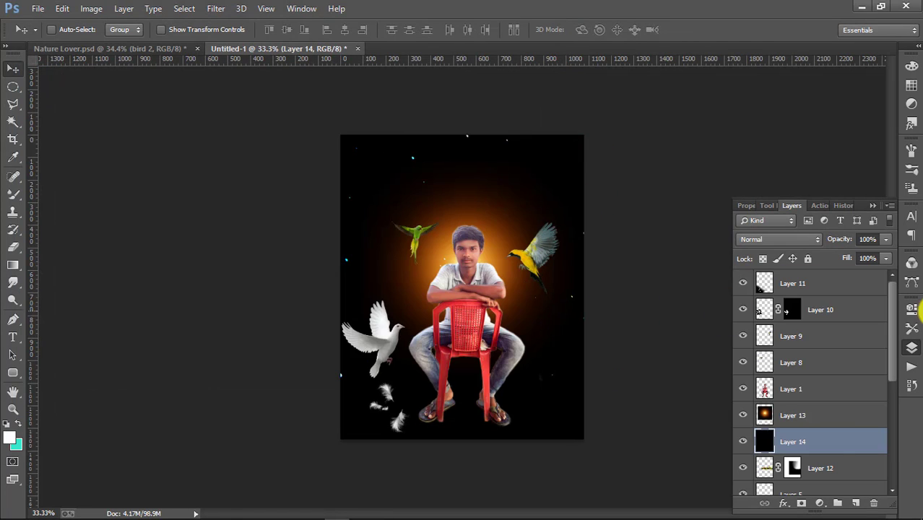
# Step: Place the snow layer at the top of the layer stack in Screen mode and scale it to about 66% over the picture
pyautogui.moveTo(830, 433); pyautogui.dragTo(827, 276)
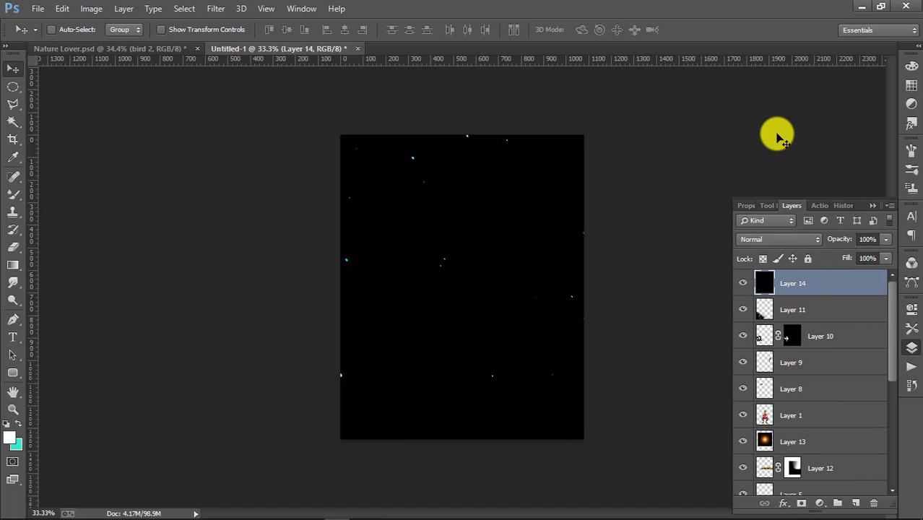
pyautogui.hotkey('shift', 'alt', 's')
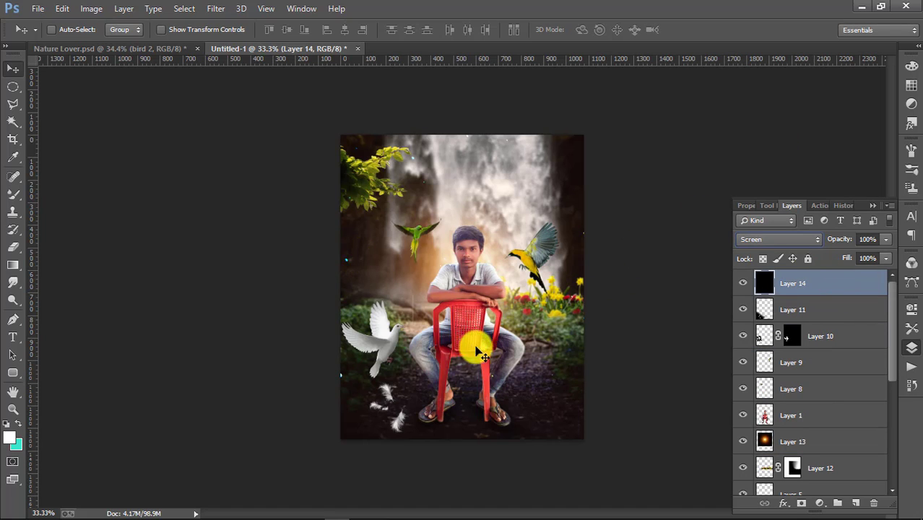
pyautogui.hotkey('ctrl', 't')
pyautogui.scroll(-3, 473, 258)
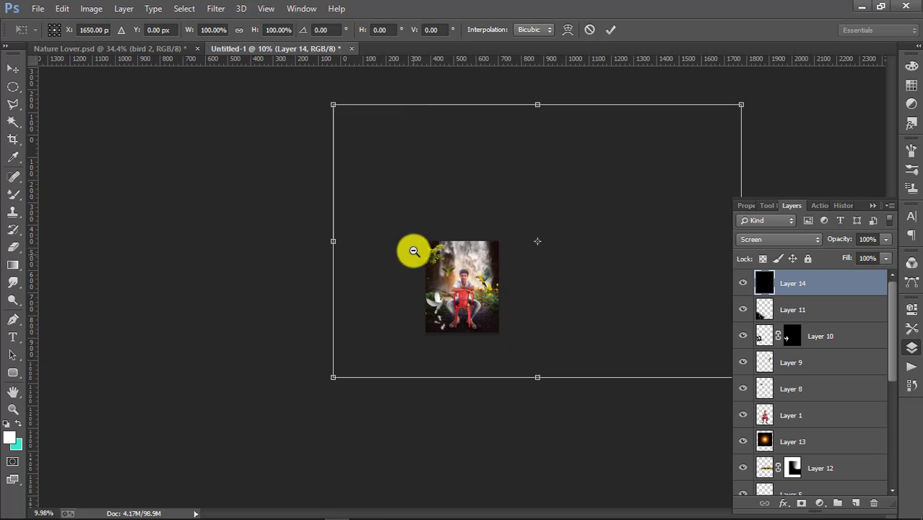
pyautogui.moveTo(328, 107); pyautogui.dragTo(472, 200)
pyautogui.moveTo(538, 312); pyautogui.dragTo(485, 312)
pyautogui.scroll(3, 495, 320)
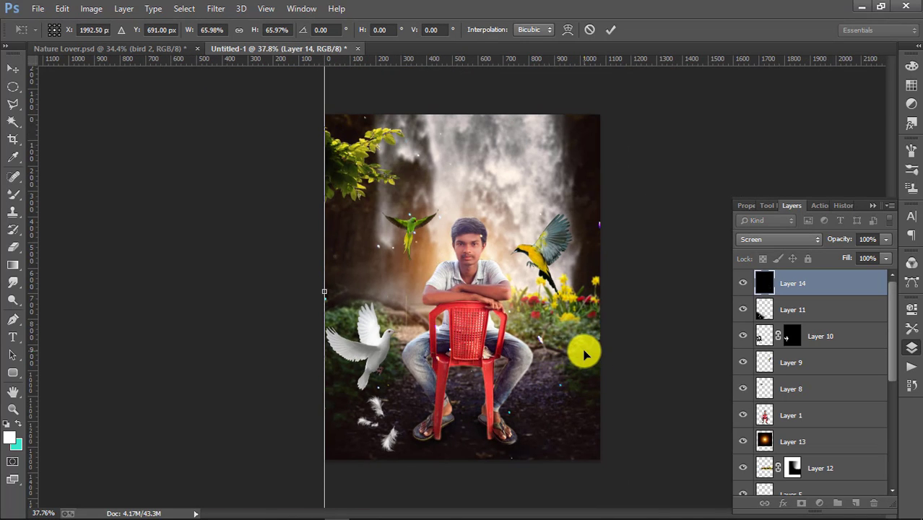
pyautogui.press('Return')
# Step: Erase the snow specks covering the man and the chair with a 175 px Eraser
pyautogui.click(18, 228)
pyautogui.click(18, 249)
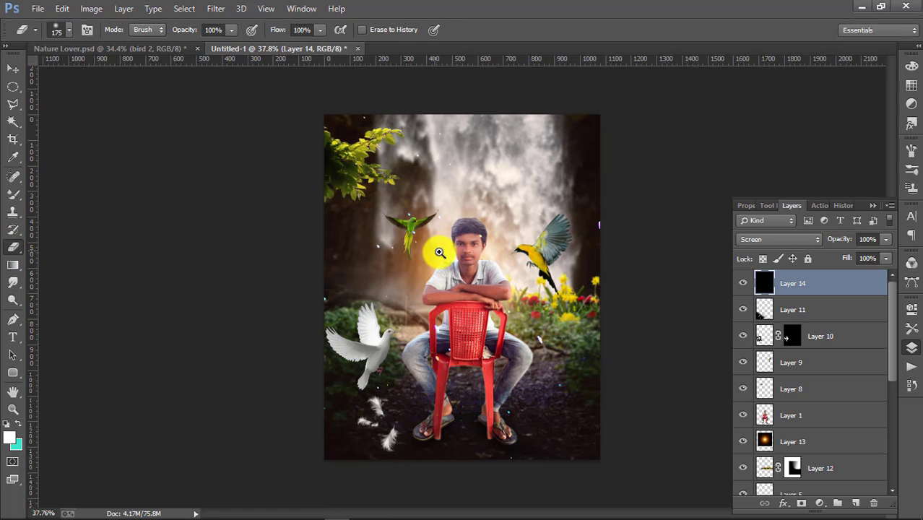
pyautogui.scroll(2, 438, 250)
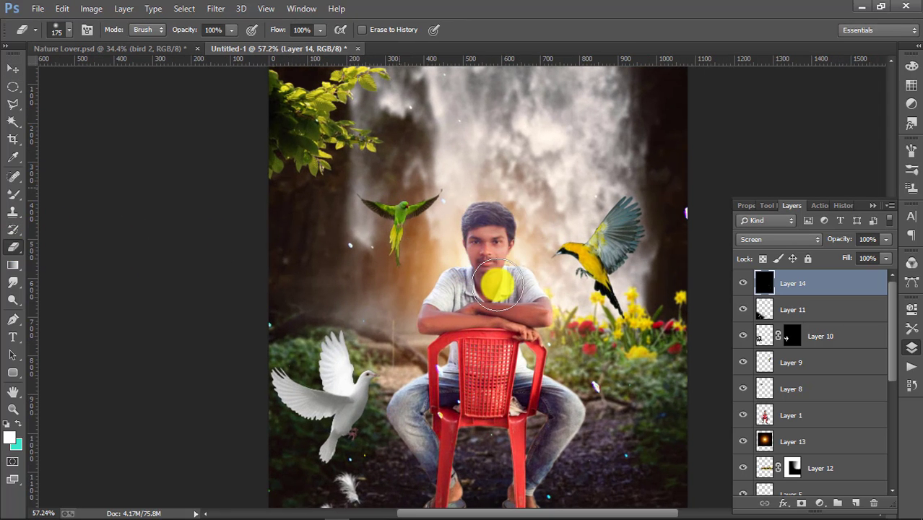
pyautogui.moveTo(498, 291); pyautogui.dragTo(498, 298)
pyautogui.moveTo(506, 462); pyautogui.dragTo(455, 313)
pyautogui.moveTo(498, 340)
pyautogui.mouseDown()
pyautogui.moveTo(476, 187)
pyautogui.moveTo(467, 272)
pyautogui.mouseUp()
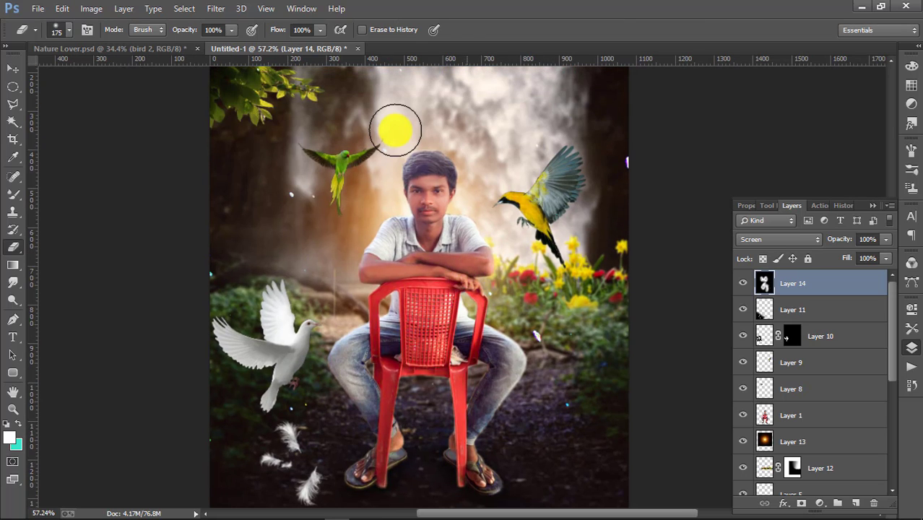
pyautogui.scroll(-3, 435, 208)
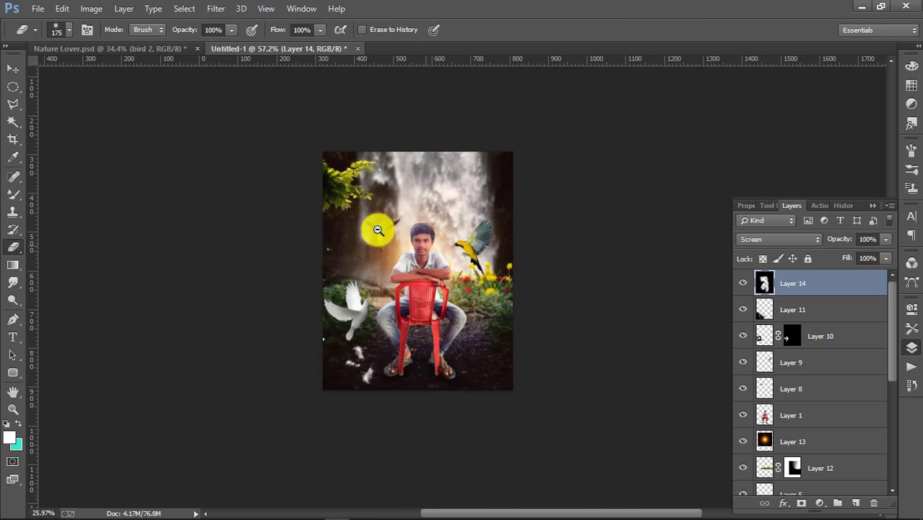
pyautogui.click(13, 68)
pyautogui.scroll(1, 523, 307)
pyautogui.scroll(1, 523, 308)
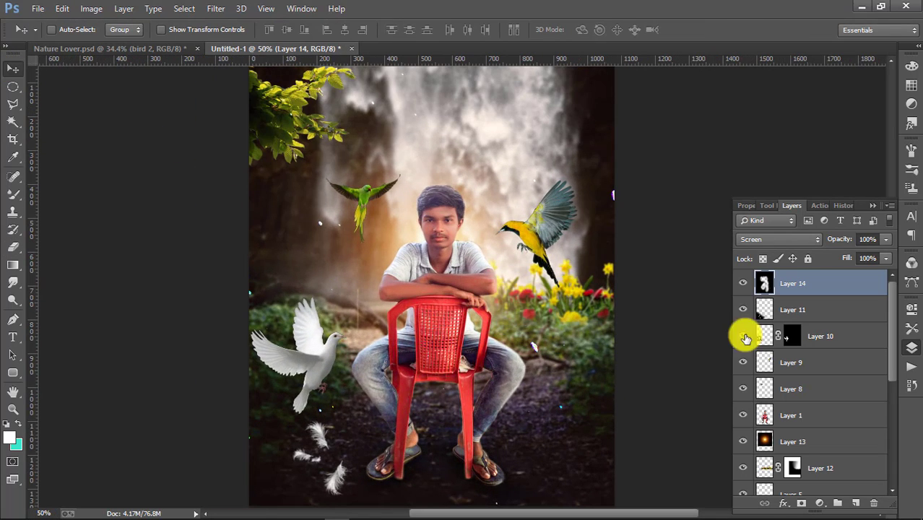
# Step: Open the man's layer (Layer 1) in the Camera Raw filter and enlarge his face and upper body
pyautogui.scroll(-1, 765, 347)
pyautogui.click(803, 388)
pyautogui.click(216, 8)
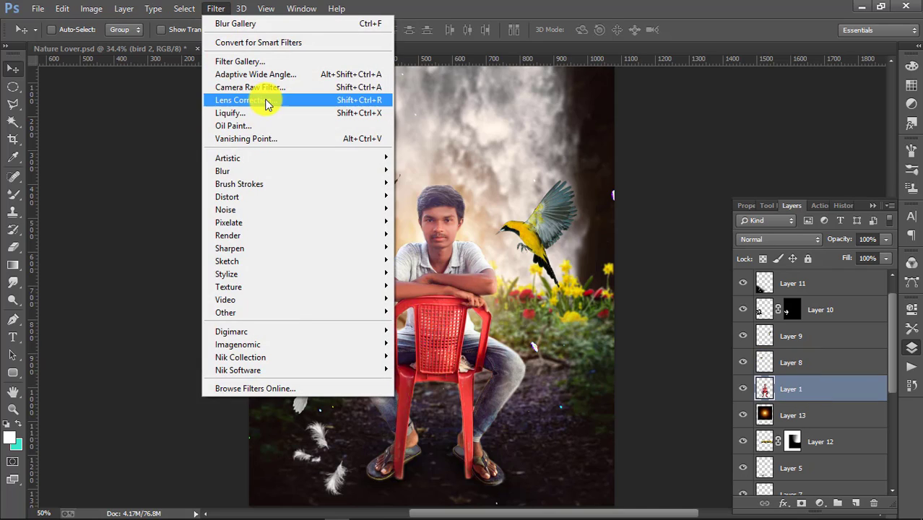
pyautogui.click(284, 87)
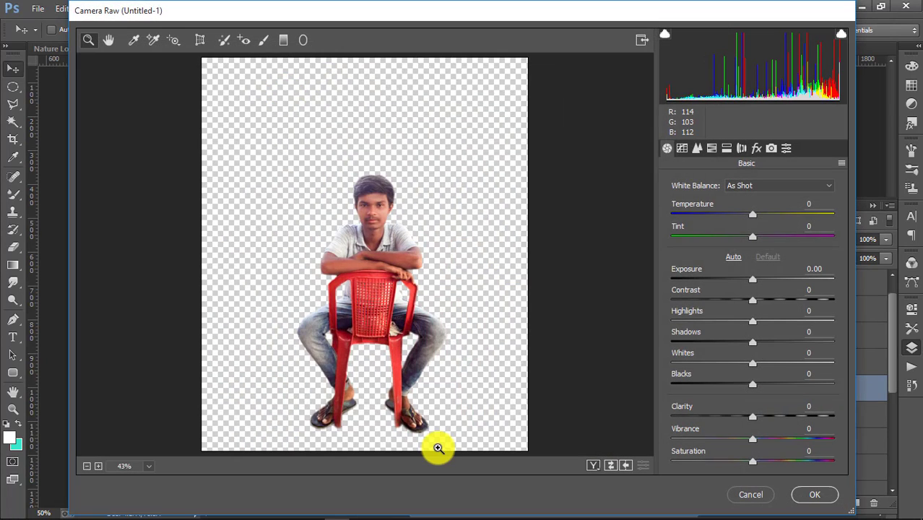
pyautogui.moveTo(437, 447); pyautogui.dragTo(443, 444)
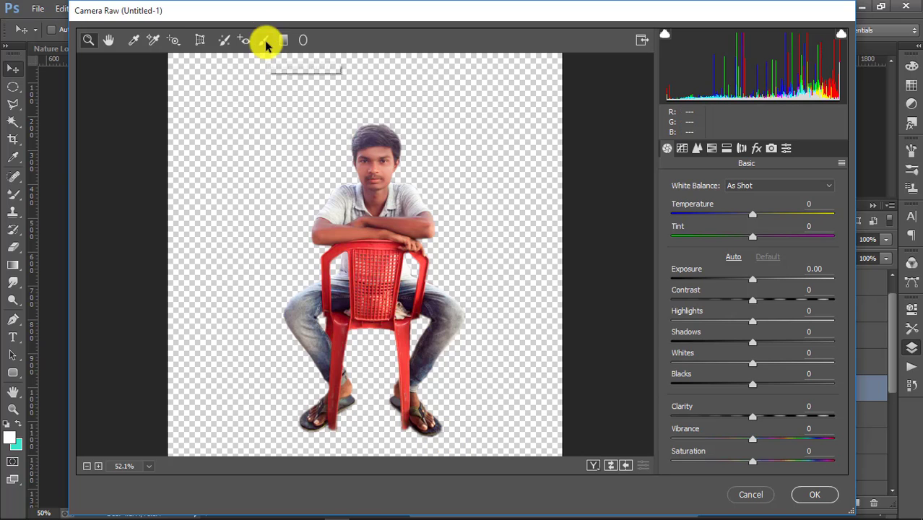
pyautogui.click(109, 42)
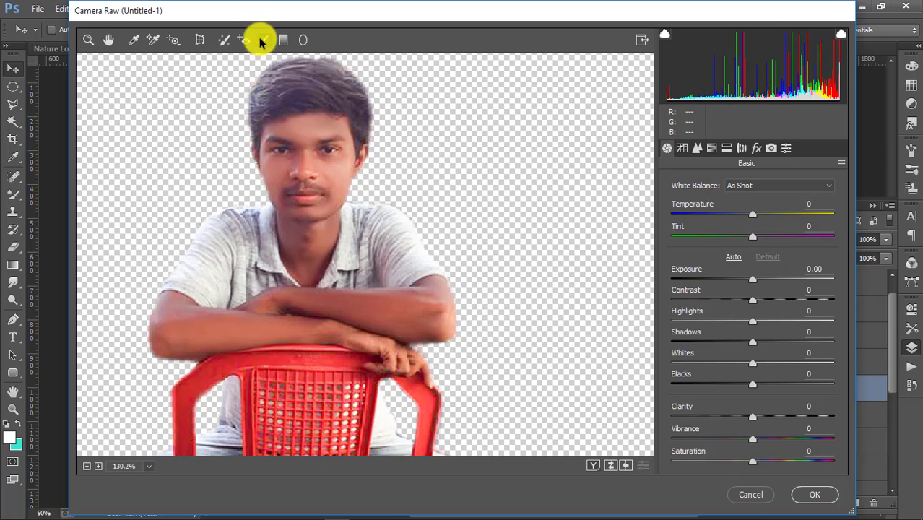
# Step: Brighten the man's skin, including his neck, ankles and feet, with the Adjustment Brush at Exposure +0.50 and Blacks +9, and apply the filter
pyautogui.click(263, 40)
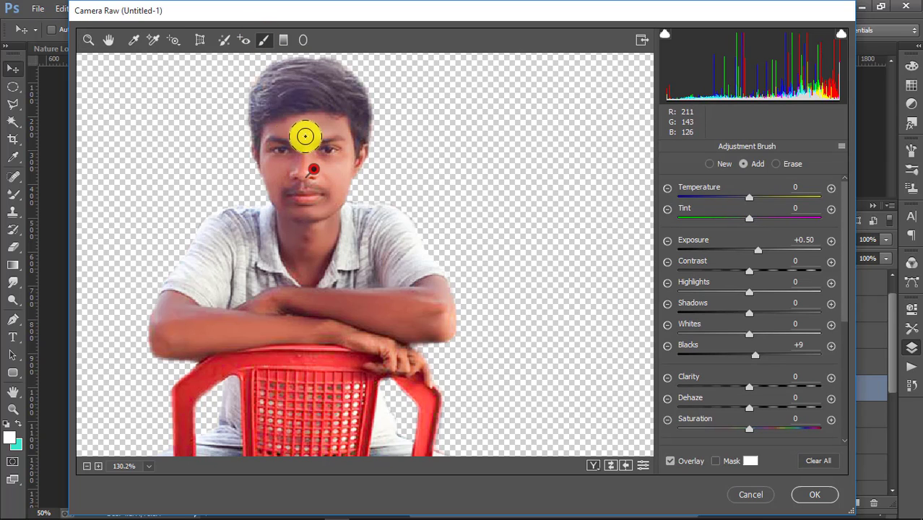
pyautogui.moveTo(328, 213)
pyautogui.mouseDown()
pyautogui.moveTo(302, 275)
pyautogui.moveTo(280, 219)
pyautogui.moveTo(271, 139)
pyautogui.moveTo(309, 272)
pyautogui.mouseUp()
pyautogui.press('space')
pyautogui.moveTo(306, 296)
pyautogui.mouseDown()
pyautogui.moveTo(311, 210)
pyautogui.moveTo(268, 221)
pyautogui.moveTo(410, 214)
pyautogui.moveTo(419, 253)
pyautogui.moveTo(348, 228)
pyautogui.moveTo(355, 266)
pyautogui.moveTo(354, 253)
pyautogui.moveTo(239, 254)
pyautogui.moveTo(175, 238)
pyautogui.moveTo(321, 245)
pyautogui.mouseUp()
pyautogui.scroll(-6, 301, 146)
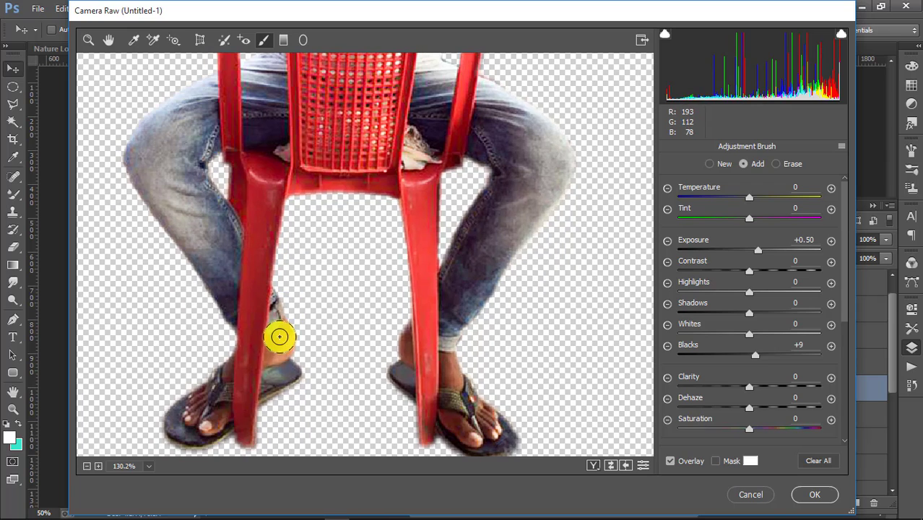
pyautogui.moveTo(279, 336); pyautogui.dragTo(245, 354)
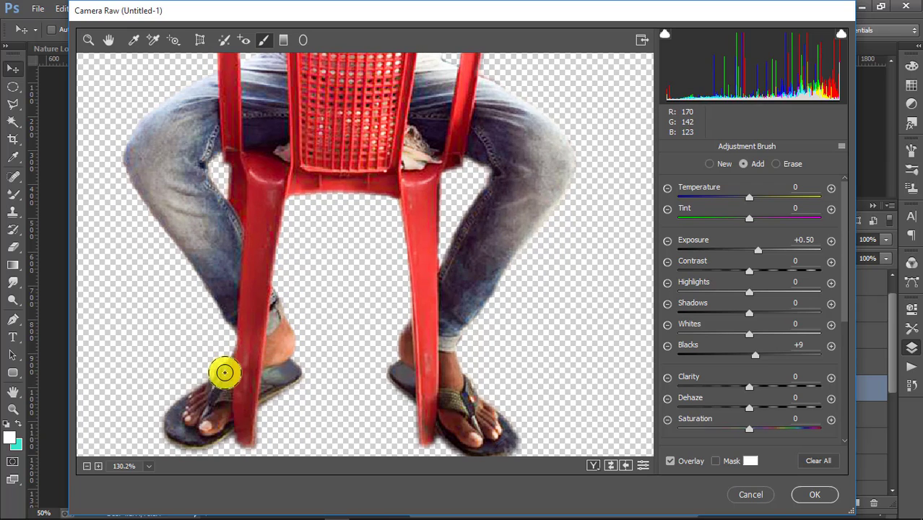
pyautogui.moveTo(447, 370)
pyautogui.mouseDown()
pyautogui.moveTo(457, 421)
pyautogui.moveTo(487, 425)
pyautogui.mouseUp()
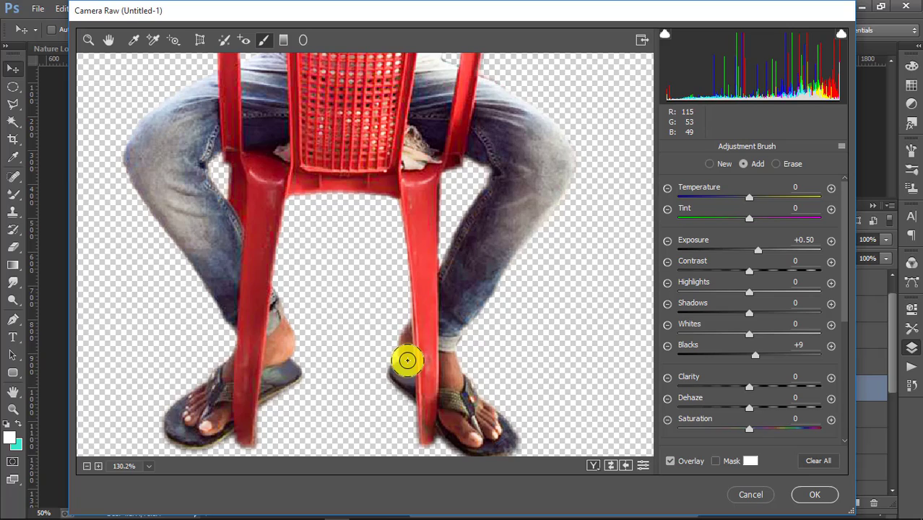
pyautogui.hotkey('ctrl', '0')
pyautogui.click(814, 495)
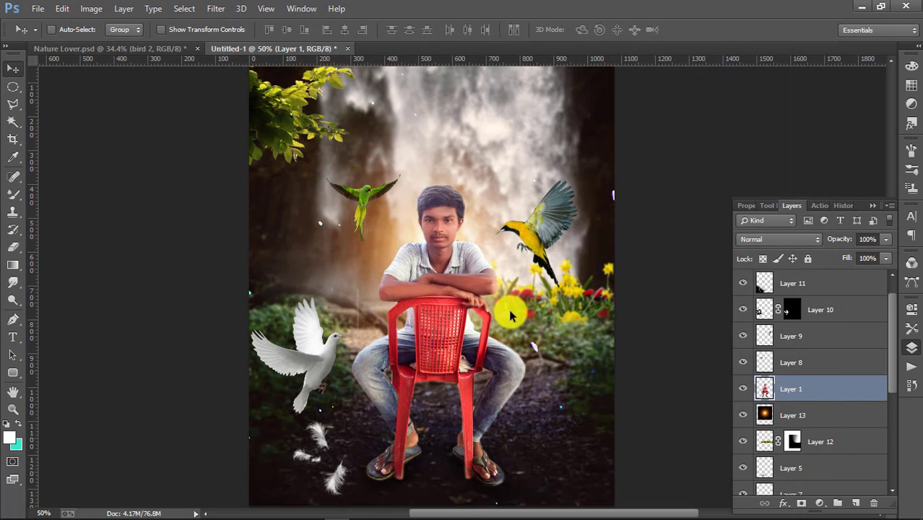
pyautogui.hotkey('ctrl', '0')
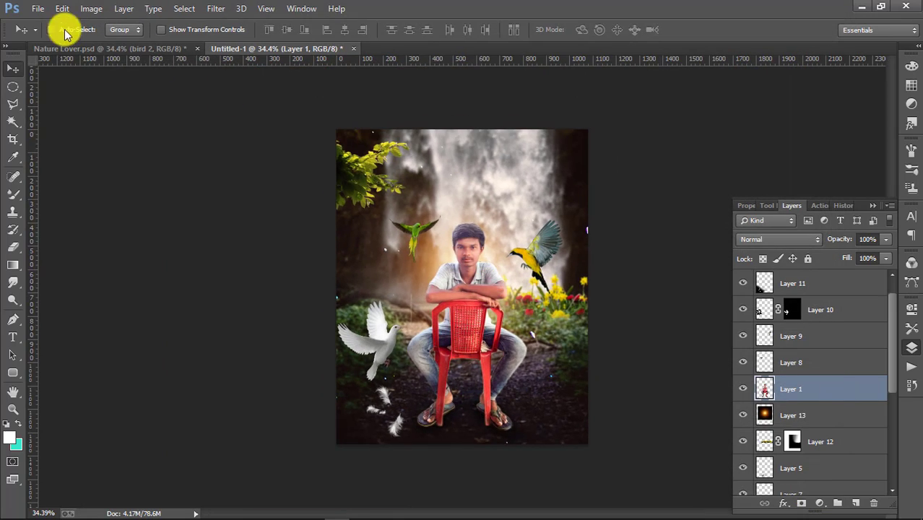
pyautogui.click(38, 9)
pyautogui.click(62, 9)
pyautogui.moveTo(462, 515)
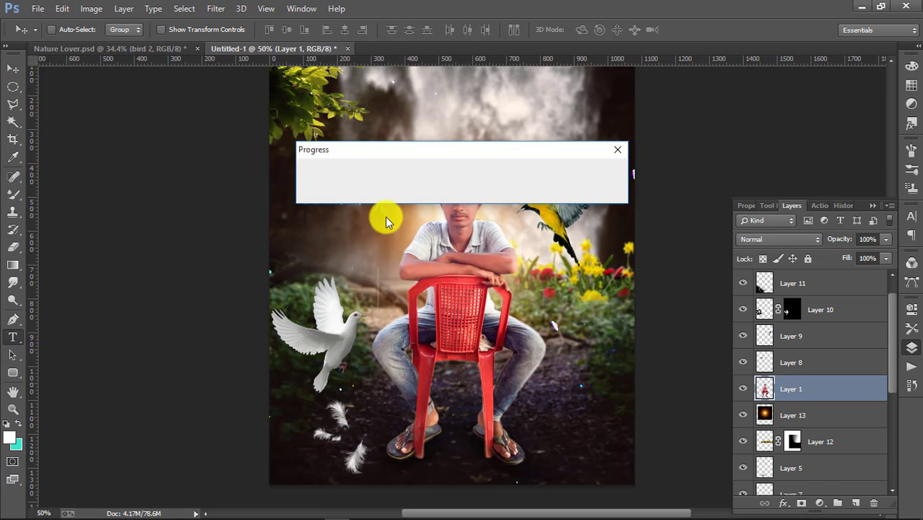
# Step: Start a white Myriad Pro text with the letter N over the waterfall and move it beside the green parrot
pyautogui.moveTo(432, 200); pyautogui.dragTo(369, 315)
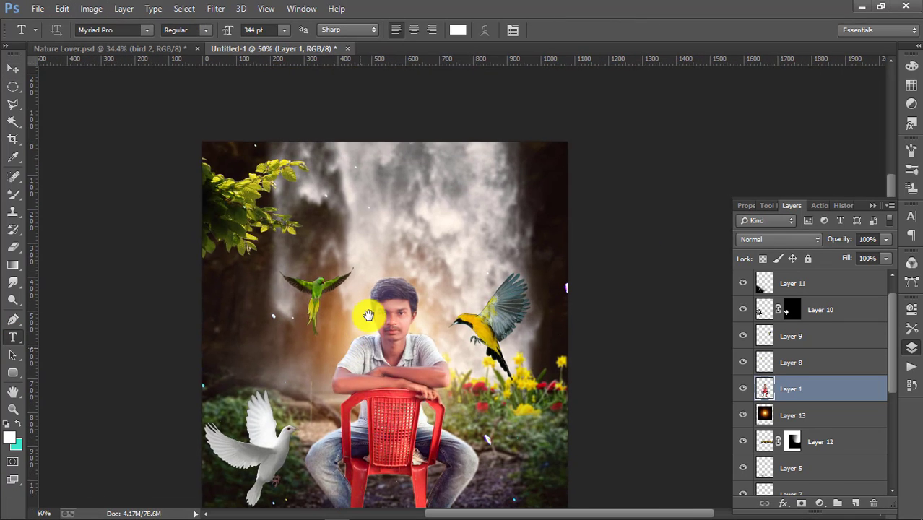
pyautogui.click(338, 194)
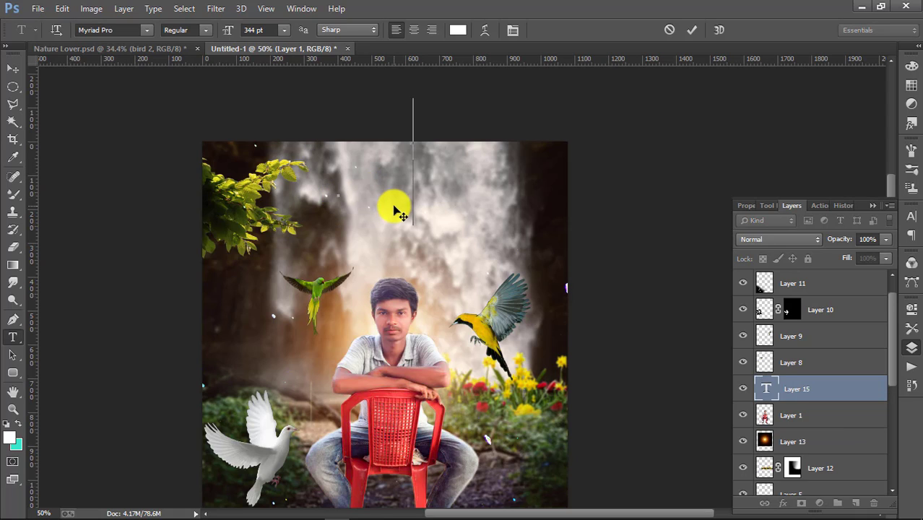
pyautogui.write('N')
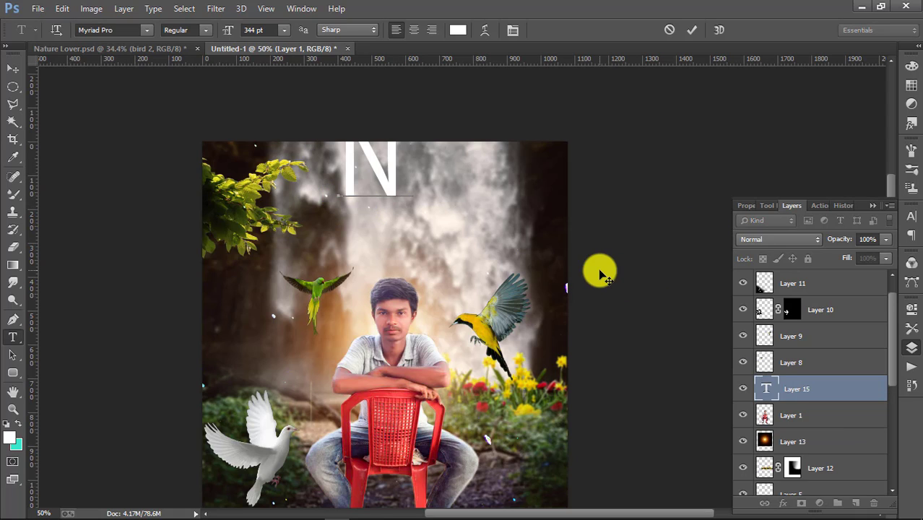
pyautogui.moveTo(392, 201); pyautogui.dragTo(307, 310)
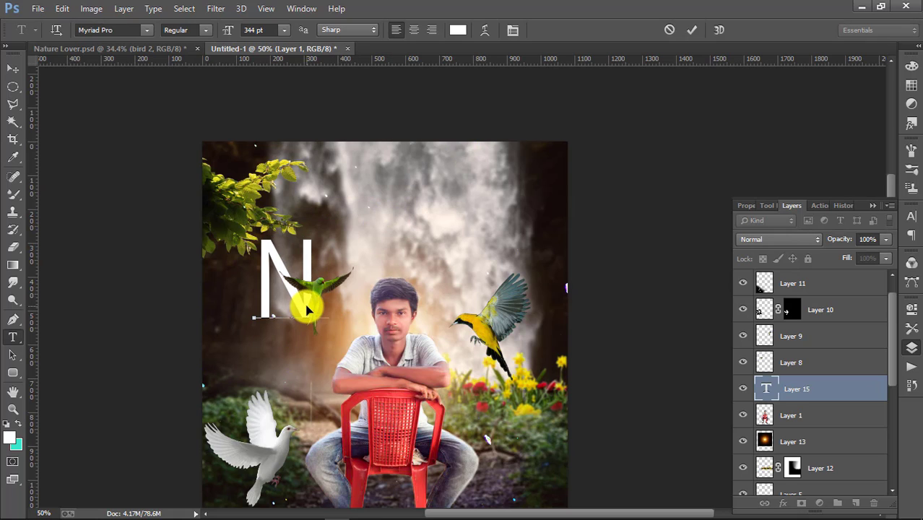
# Step: Set the font size of the letter N to 200 pt
pyautogui.moveTo(305, 251); pyautogui.dragTo(241, 249)
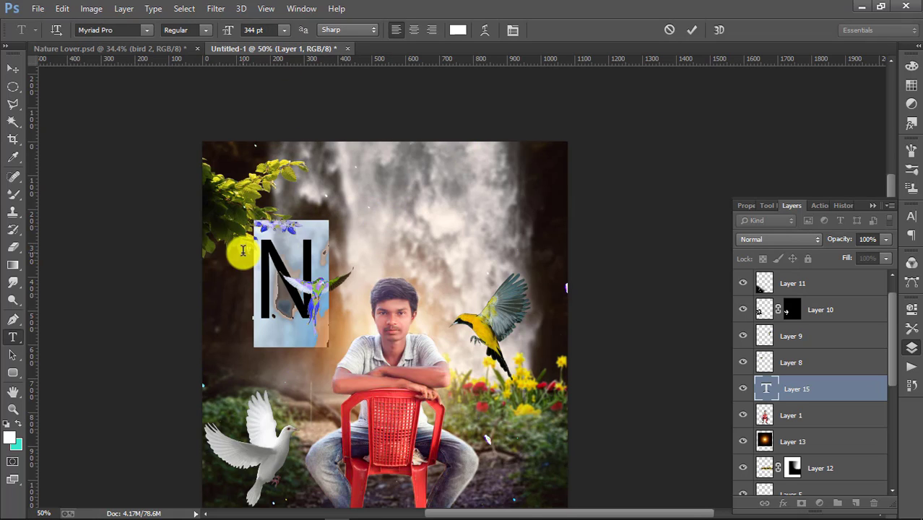
pyautogui.click(284, 30)
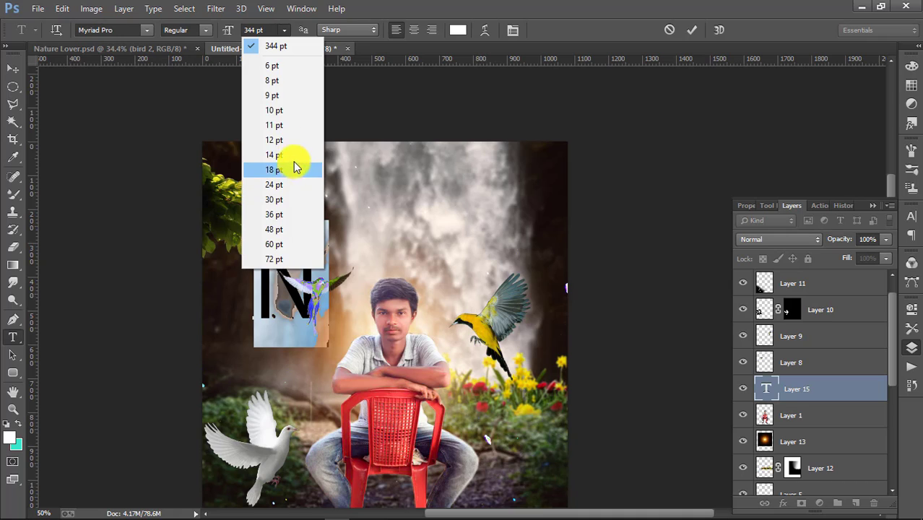
pyautogui.click(256, 28)
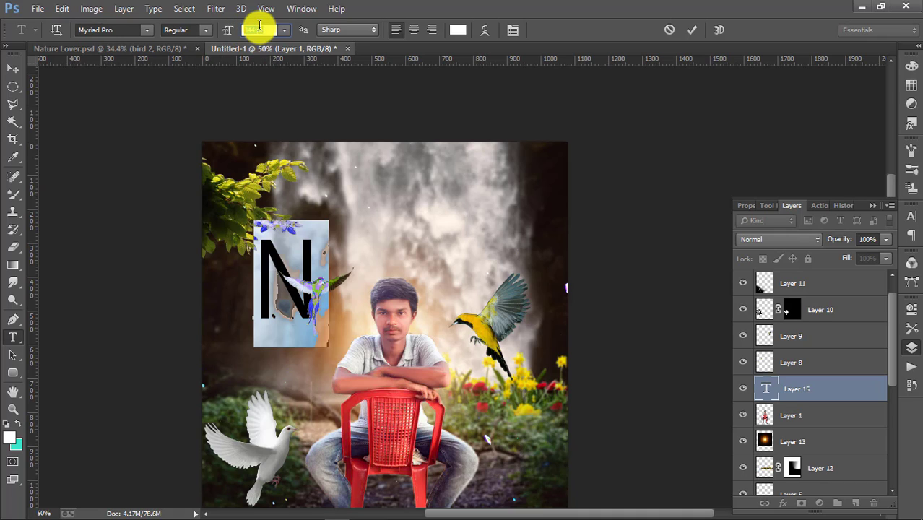
pyautogui.write('2')
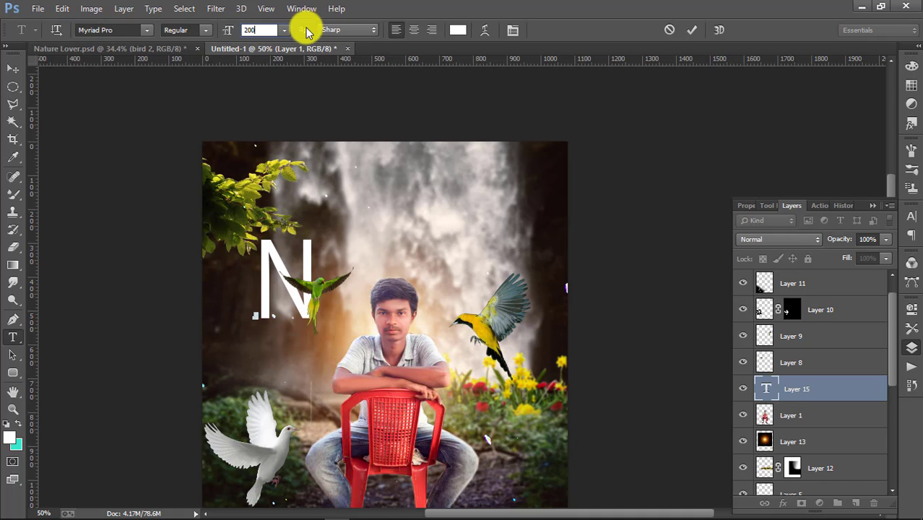
pyautogui.write('00')
# Step: Complete the text to read NATURE BOY, place it across the picture at the man's hair level and commit it
pyautogui.click(286, 300)
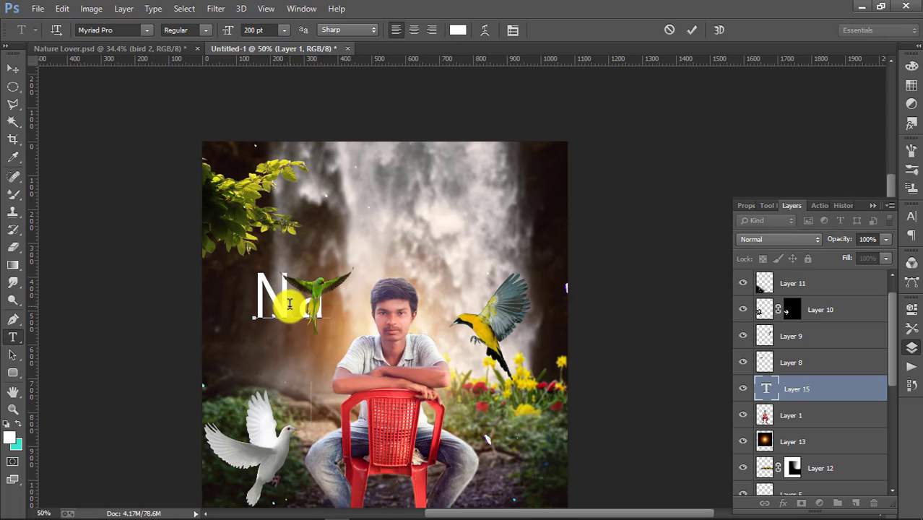
pyautogui.write('ATURE LO')
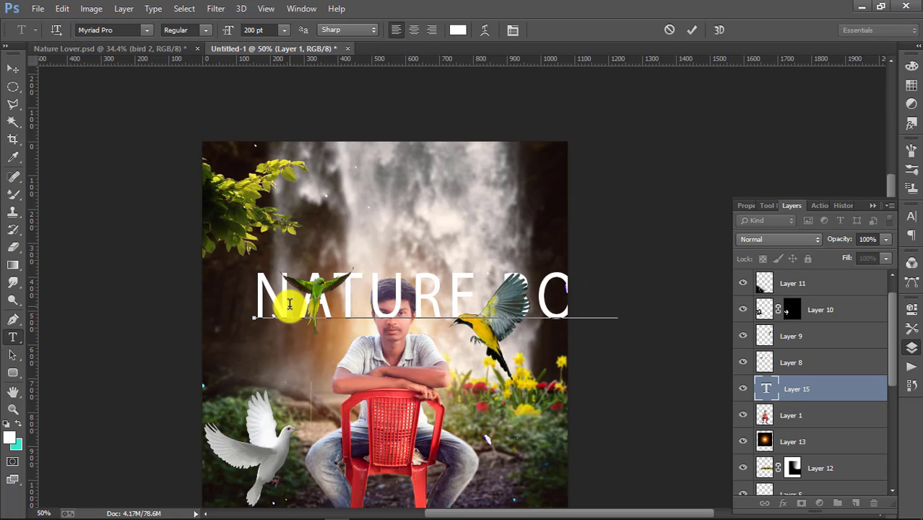
pyautogui.press('ctrl')
pyautogui.moveTo(549, 325); pyautogui.dragTo(490, 296)
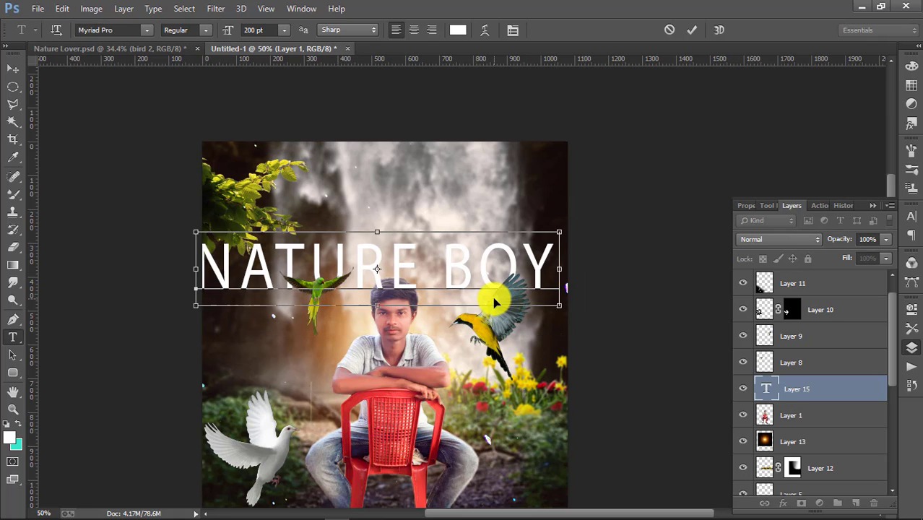
pyautogui.click(692, 31)
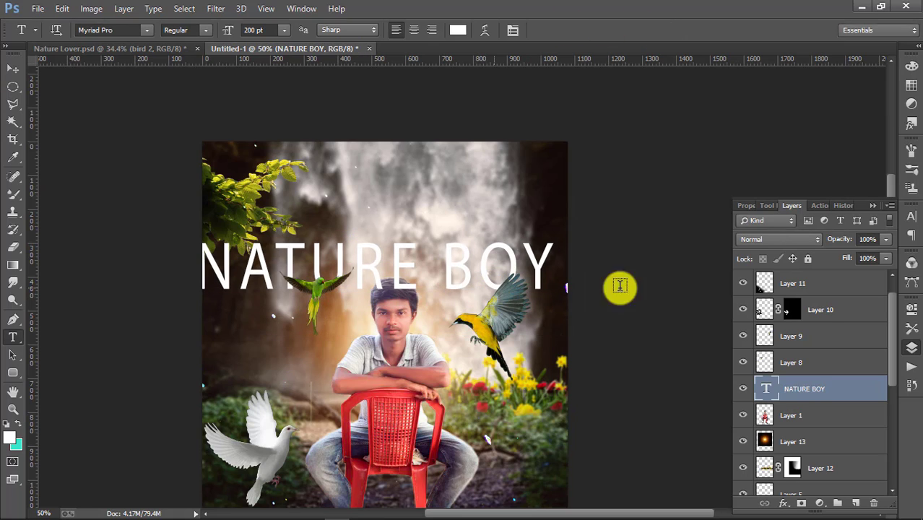
# Step: Put the NATURE BOY layer at the top of the layer stack and scale the text to about 76 pt near the picture's upper edge
pyautogui.moveTo(808, 390); pyautogui.dragTo(820, 272)
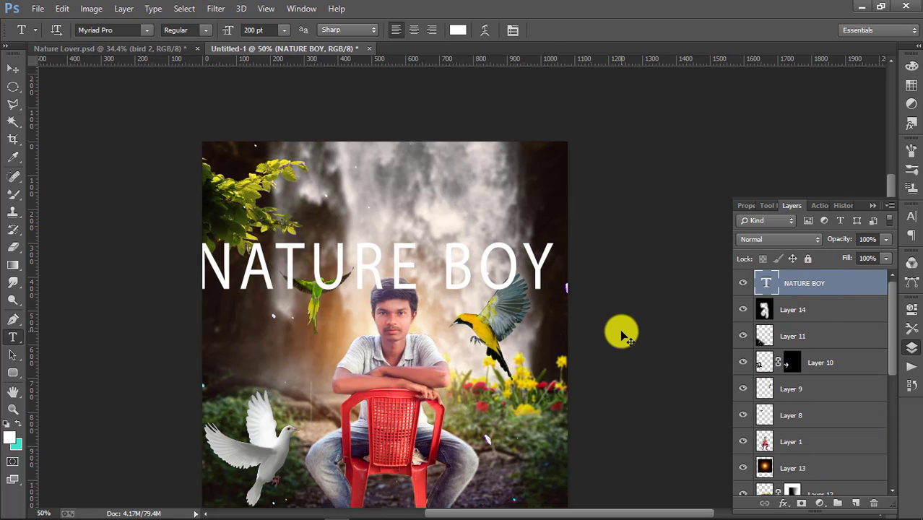
pyautogui.hotkey('ctrl', 't')
pyautogui.moveTo(557, 303); pyautogui.dragTo(406, 273)
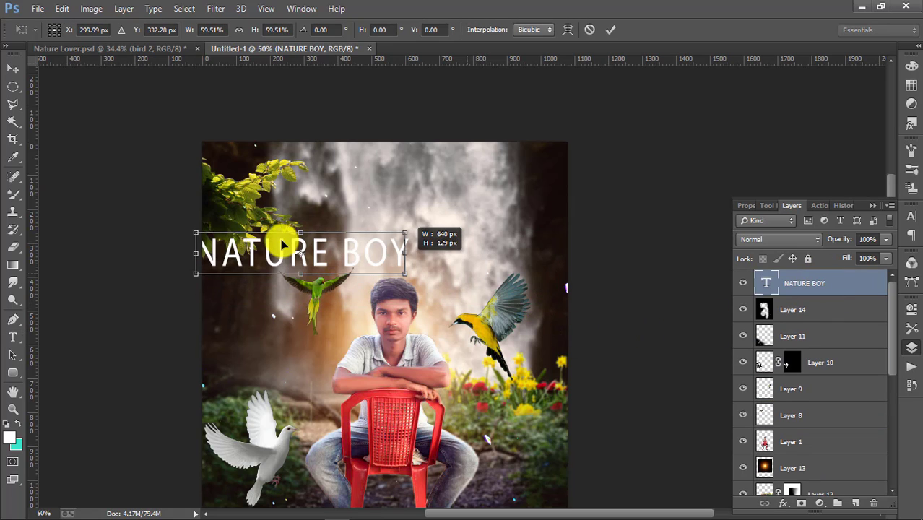
pyautogui.moveTo(281, 240); pyautogui.dragTo(417, 172)
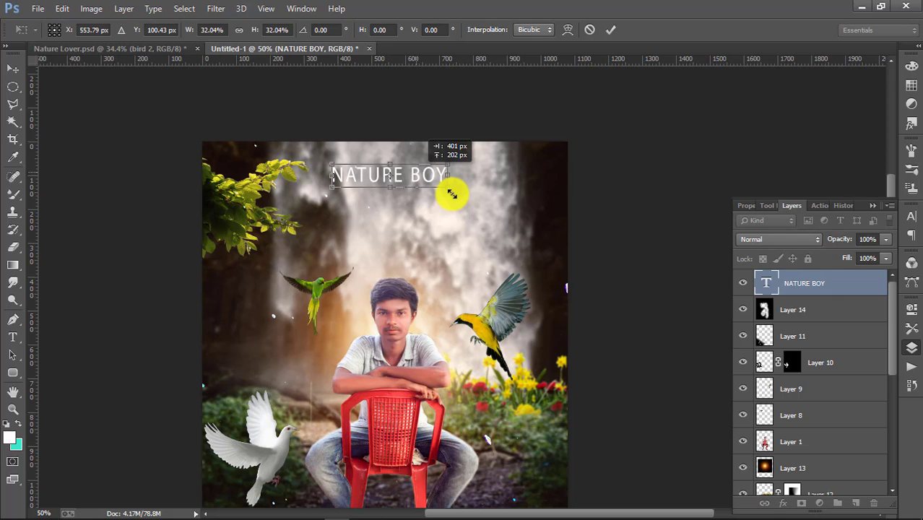
pyautogui.moveTo(467, 197); pyautogui.dragTo(505, 215)
pyautogui.press('Return')
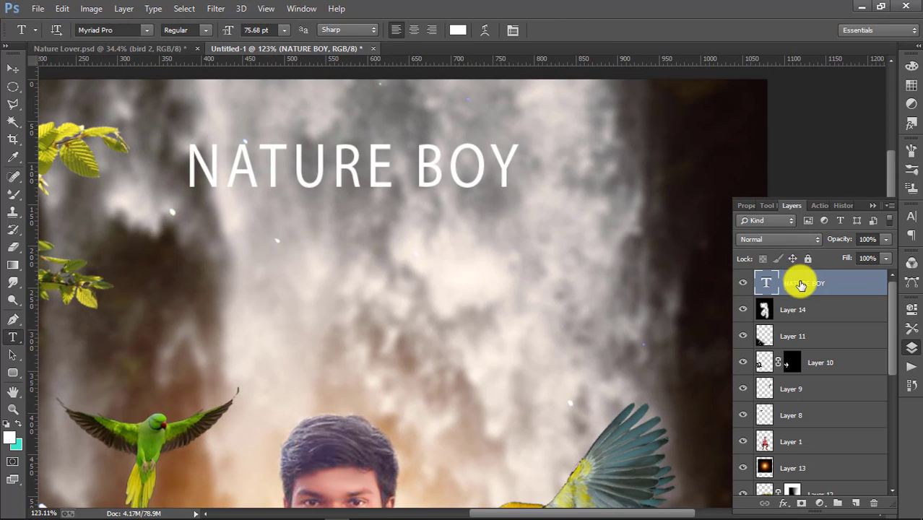
# Step: Add an Outer Glow and an Inner Glow of about 18 px to the NATURE BOY text layer
pyautogui.rightClick(799, 282)
pyautogui.click(599, 116)
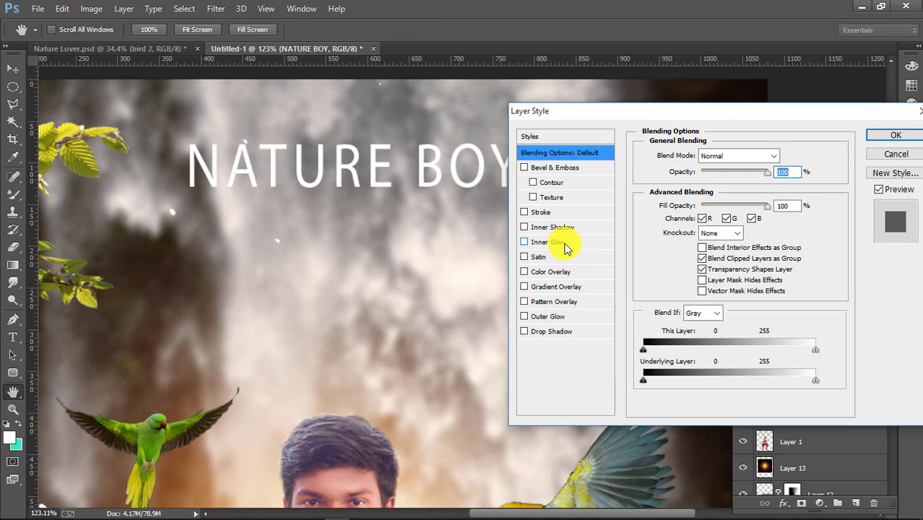
pyautogui.click(562, 242)
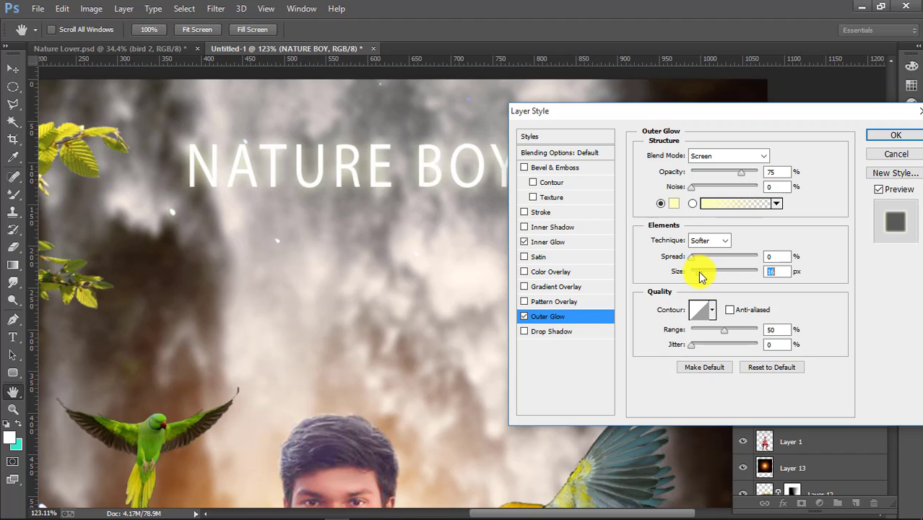
pyautogui.moveTo(700, 277); pyautogui.dragTo(698, 273)
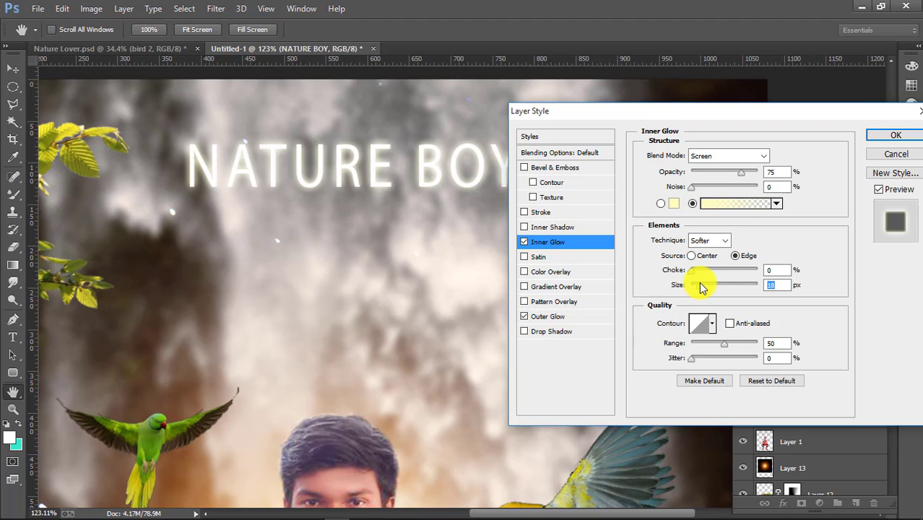
pyautogui.click(873, 134)
# Step: Recolour the whole NATURE BOY text turquoise and fit the picture in view
pyautogui.press('t')
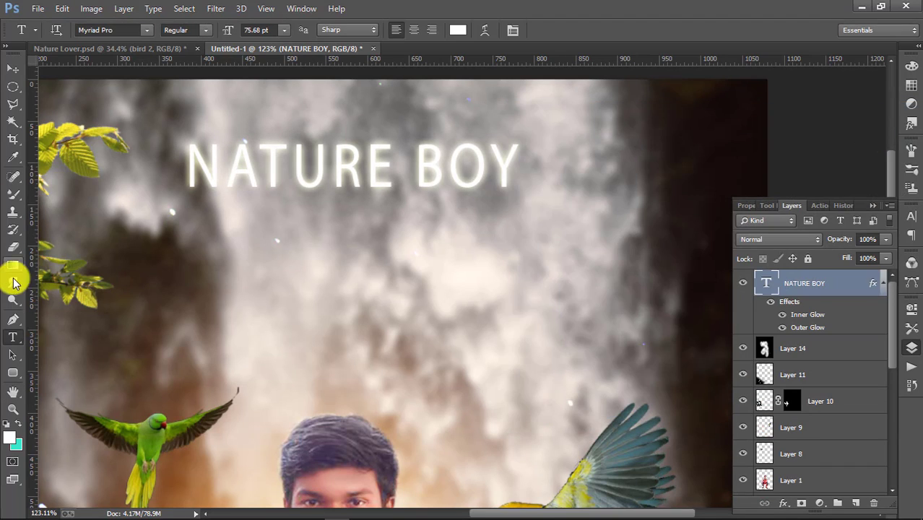
pyautogui.click(451, 163)
pyautogui.moveTo(514, 170); pyautogui.dragTo(117, 343)
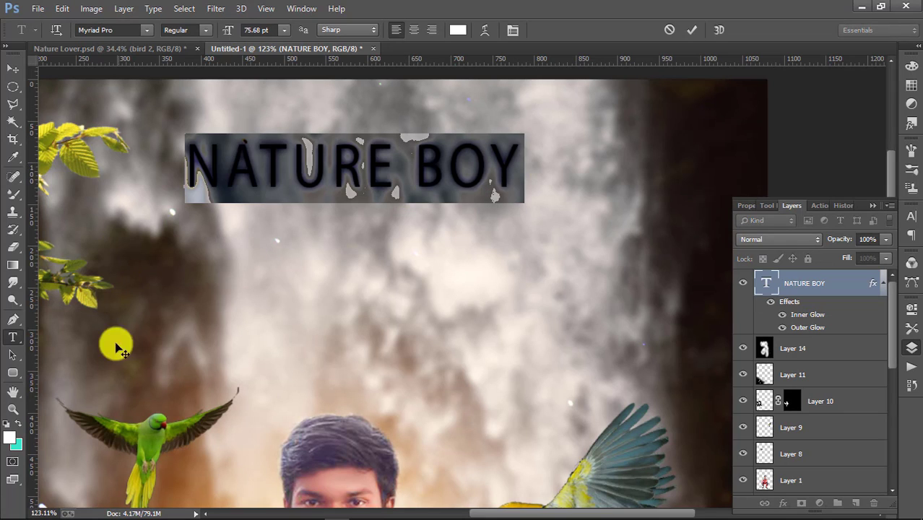
pyautogui.click(9, 436)
pyautogui.click(708, 264)
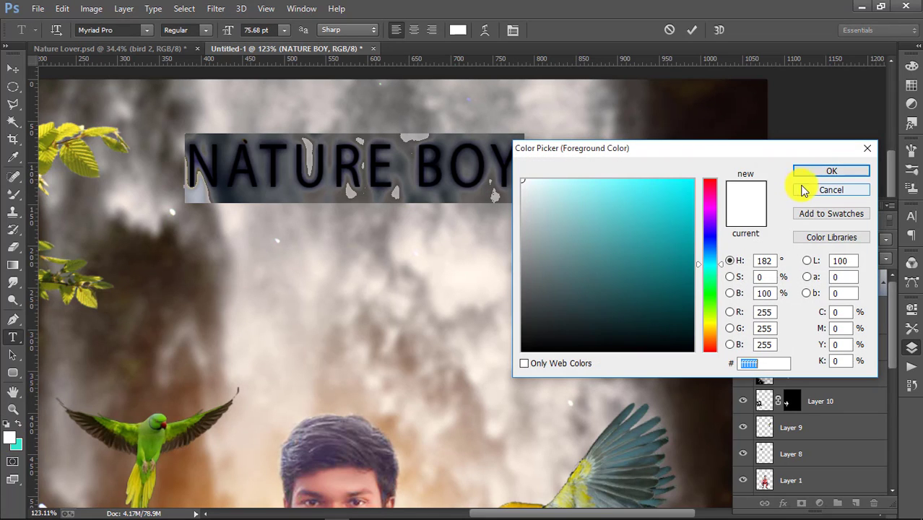
pyautogui.press('Return')
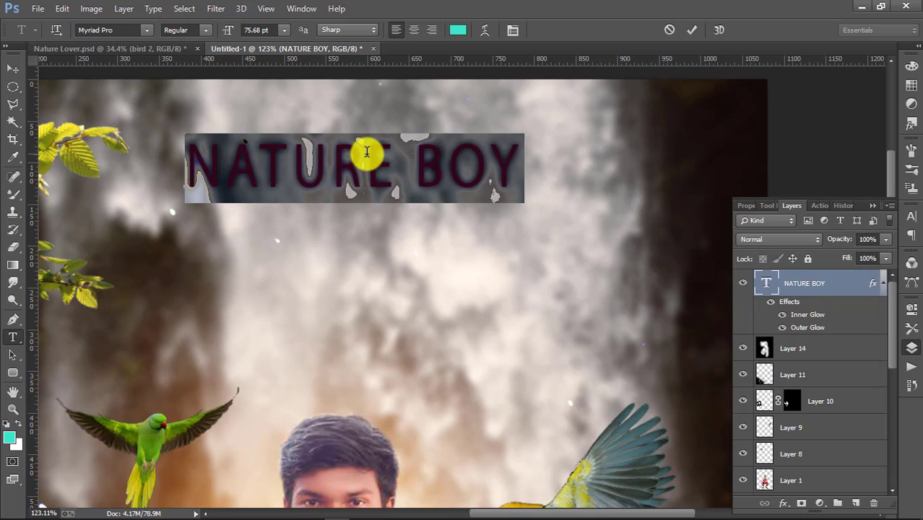
pyautogui.moveTo(512, 158); pyautogui.dragTo(171, 171)
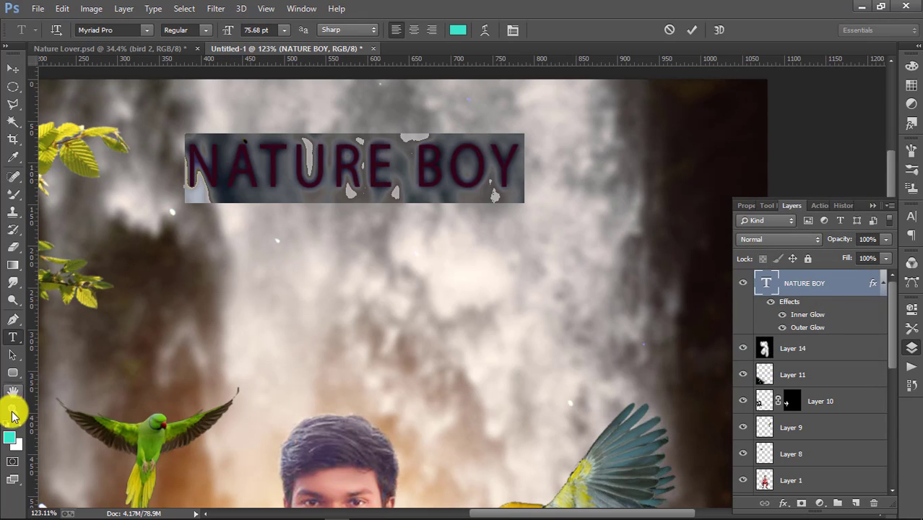
pyautogui.click(293, 165)
pyautogui.moveTo(372, 248); pyautogui.dragTo(338, 247)
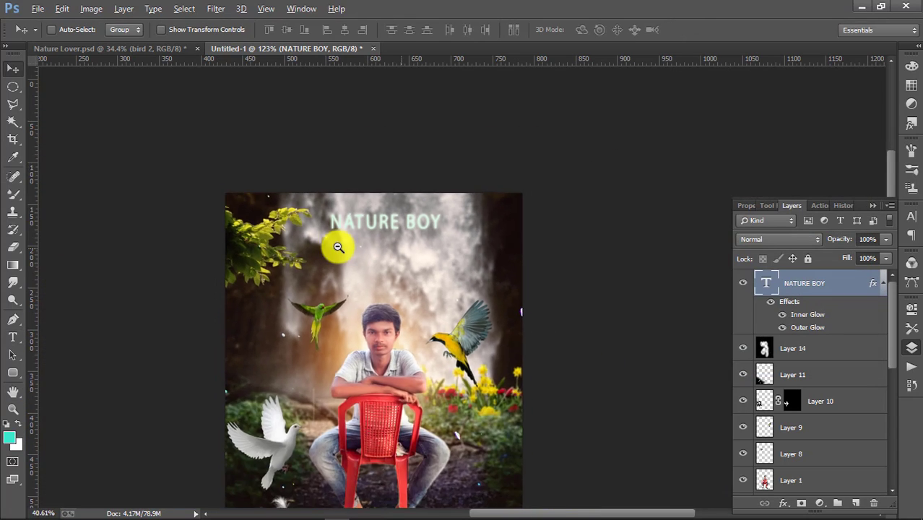
pyautogui.hotkey('ctrl', '0')
# Step: Open the vignette image, bring it into the Untitled-1 composite and close the source document
pyautogui.hotkey('ctrl', 'o')
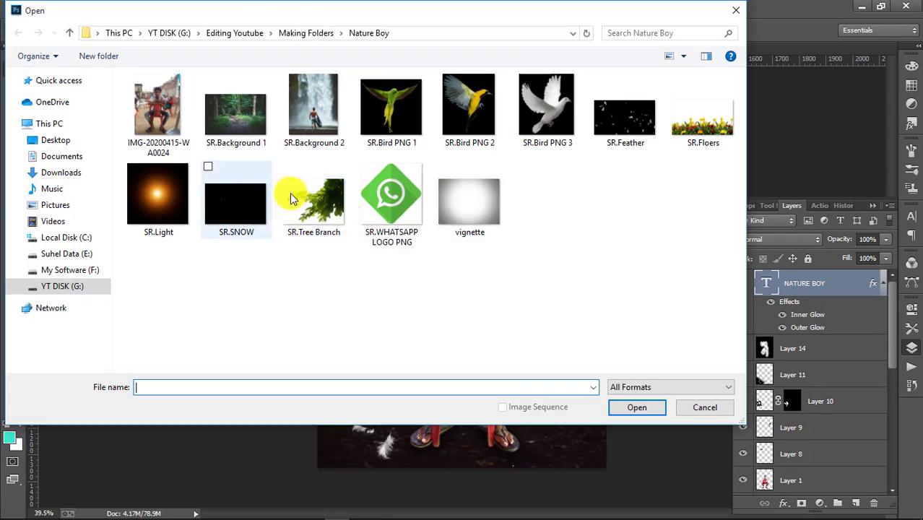
pyautogui.click(466, 199)
pyautogui.click(625, 408)
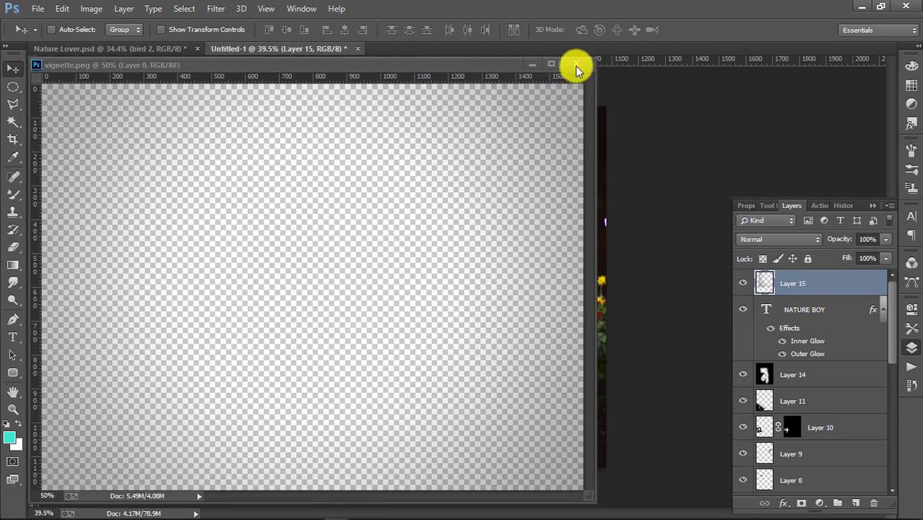
pyautogui.click(576, 65)
# Step: Stretch the vignette layer over the whole picture beneath the NATURE BOY text and lower its opacity to 19%
pyautogui.moveTo(820, 289); pyautogui.dragTo(819, 348)
pyautogui.moveTo(517, 279); pyautogui.dragTo(488, 367)
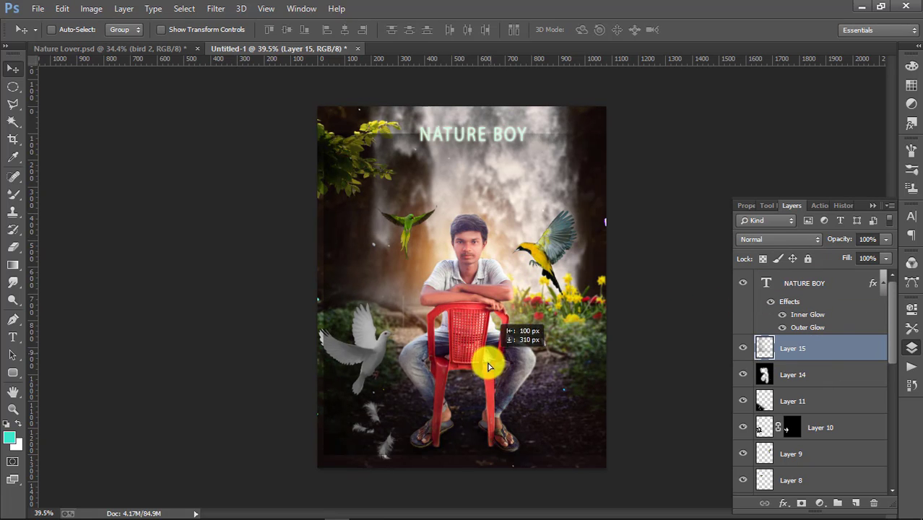
pyautogui.hotkey('ctrl', 't')
pyautogui.moveTo(741, 138); pyautogui.dragTo(605, 106)
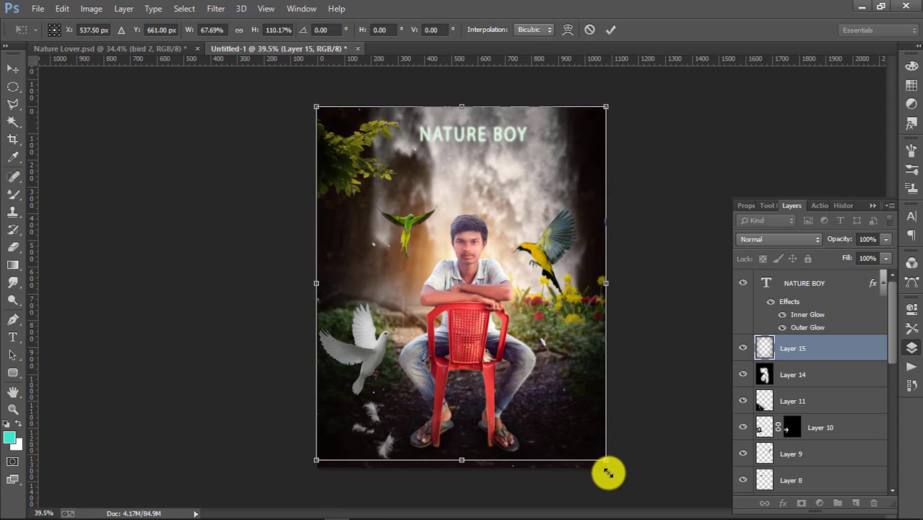
pyautogui.moveTo(608, 473); pyautogui.dragTo(608, 472)
pyautogui.press('Return')
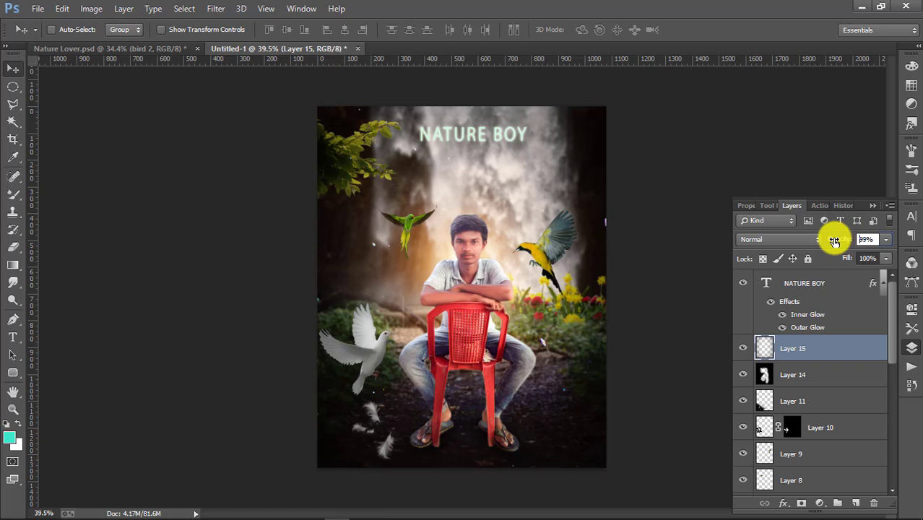
pyautogui.moveTo(835, 241)
pyautogui.mouseDown()
pyautogui.moveTo(812, 238)
pyautogui.moveTo(830, 233)
pyautogui.mouseUp()
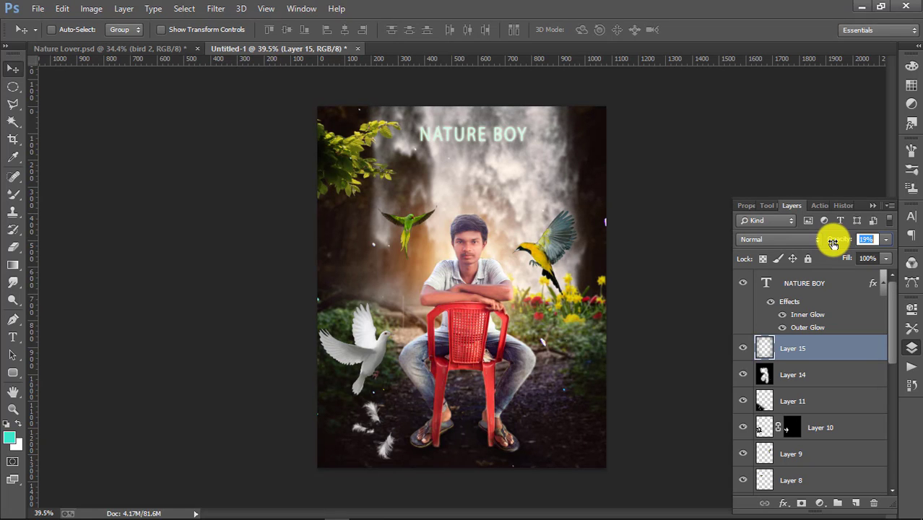
# Step: Open the SR.WHATSAPP LOGO PNG image, bring it into the Untitled-1 composite and close the source document
pyautogui.hotkey('ctrl', 'o')
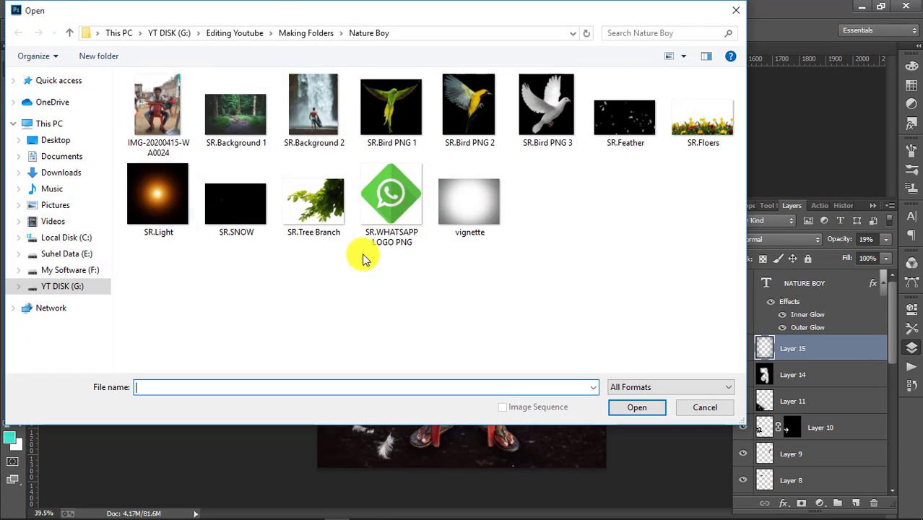
pyautogui.click(379, 231)
pyautogui.click(644, 406)
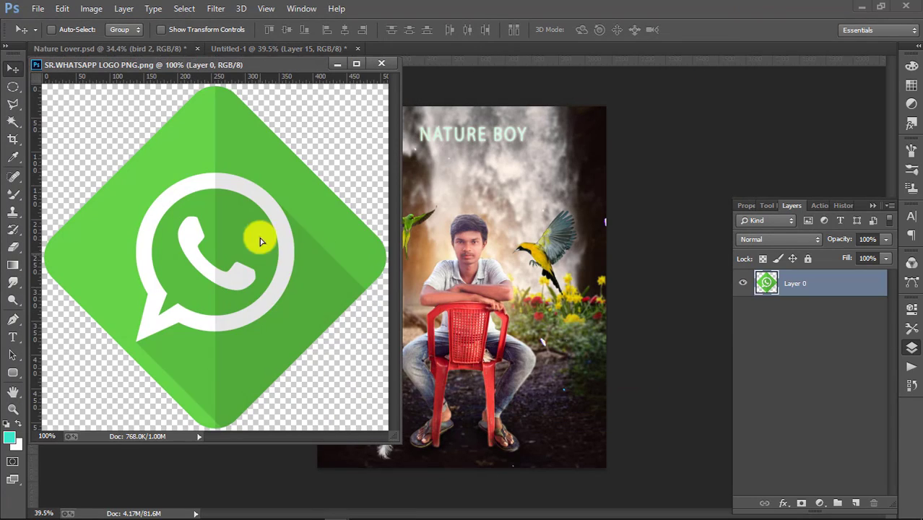
pyautogui.moveTo(255, 237); pyautogui.dragTo(433, 124)
pyautogui.click(383, 64)
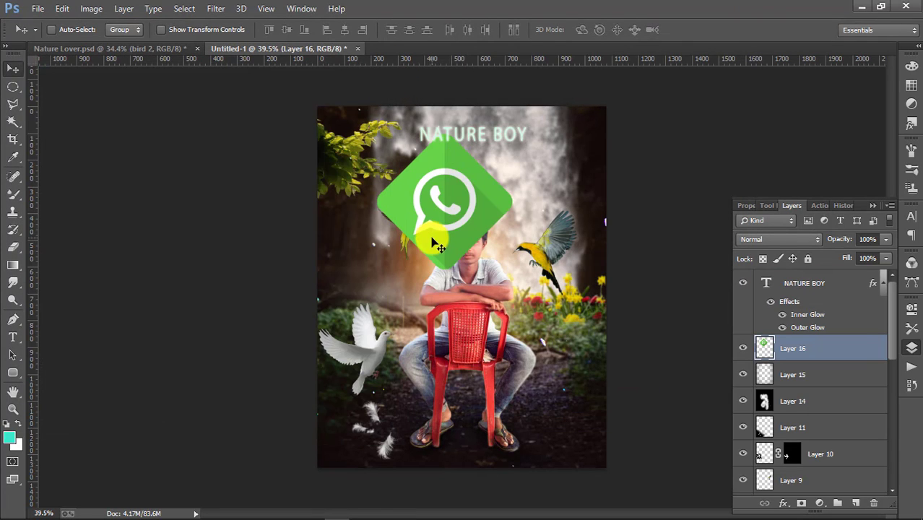
# Step: Scale the WhatsApp logo down to a tiny mark and place it in the picture's lower-left corner
pyautogui.hotkey('ctrl', 't')
pyautogui.moveTo(471, 226); pyautogui.dragTo(362, 424)
pyautogui.press('Return')
pyautogui.moveTo(341, 428); pyautogui.dragTo(327, 429)
pyautogui.moveTo(415, 384); pyautogui.dragTo(354, 379)
# Step: Open rs logo psd 1.png from the Logo folder in PHOTOS, bring it into the Untitled-1 composite and close the source document
pyautogui.click(38, 8)
pyautogui.click(44, 45)
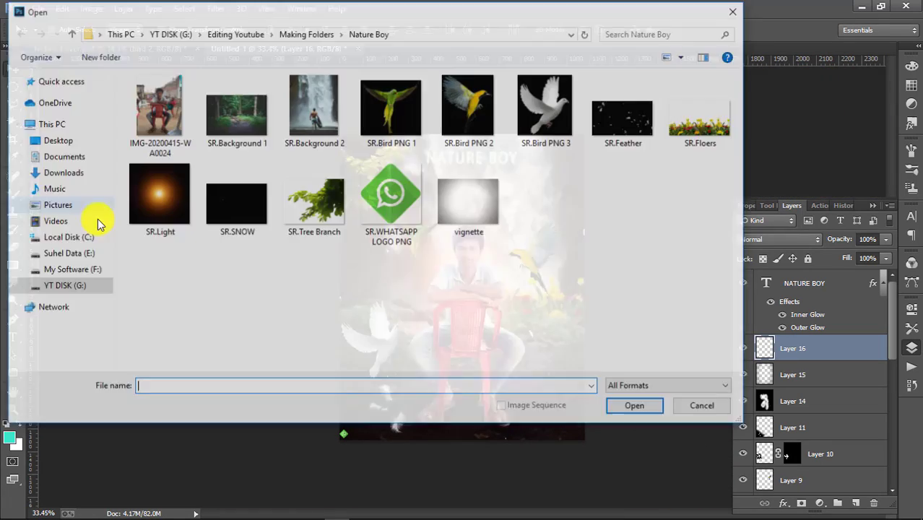
pyautogui.click(65, 286)
pyautogui.doubleClick(173, 136)
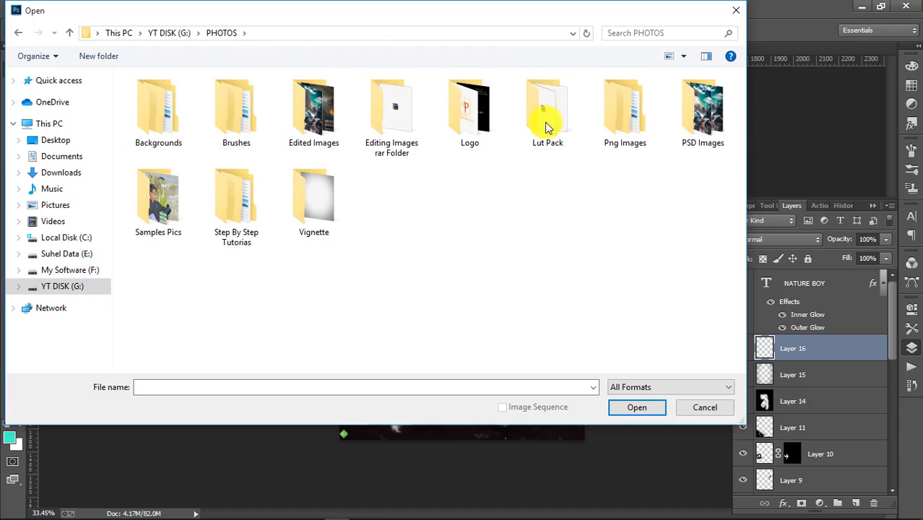
pyautogui.doubleClick(457, 105)
pyautogui.click(315, 108)
pyautogui.press('Return')
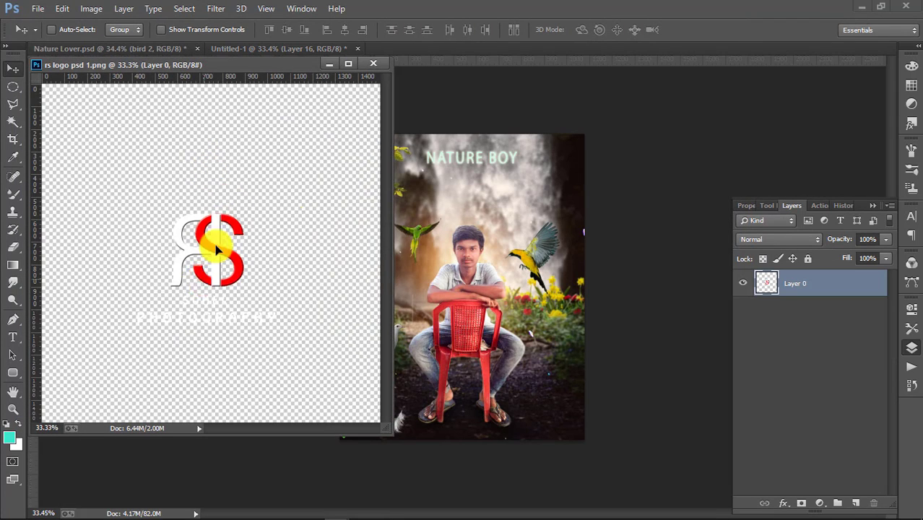
pyautogui.moveTo(216, 247); pyautogui.dragTo(419, 258)
pyautogui.click(382, 67)
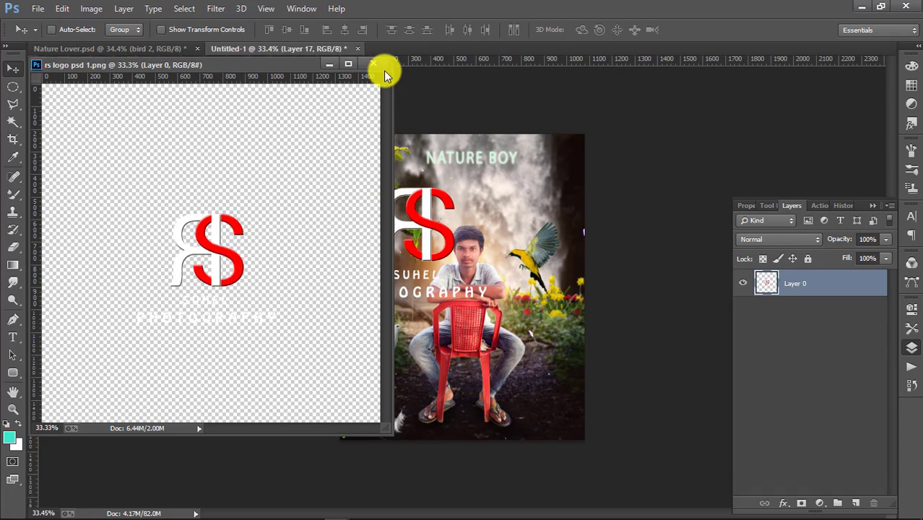
# Step: Shrink the RS logo to a small watermark and place it on the dark ground beside the man's foot at the picture's lower right
pyautogui.hotkey('ctrl', 't')
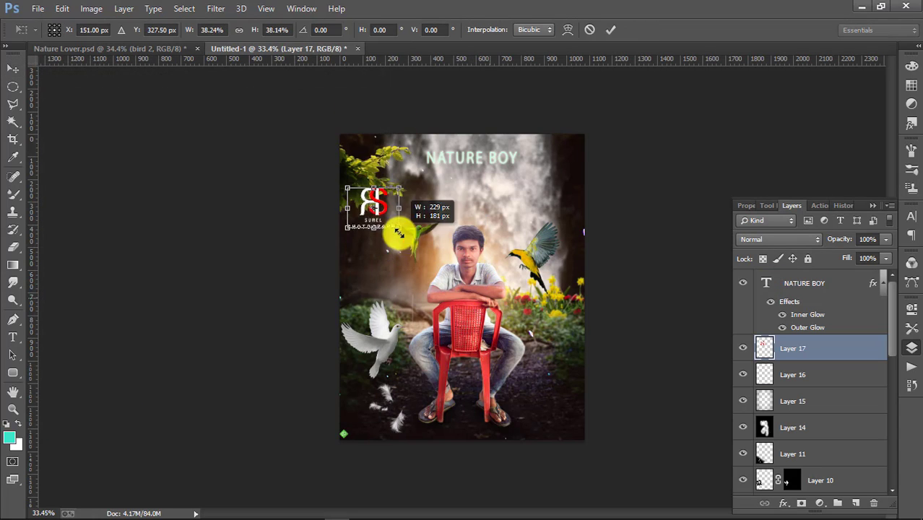
pyautogui.press('Return')
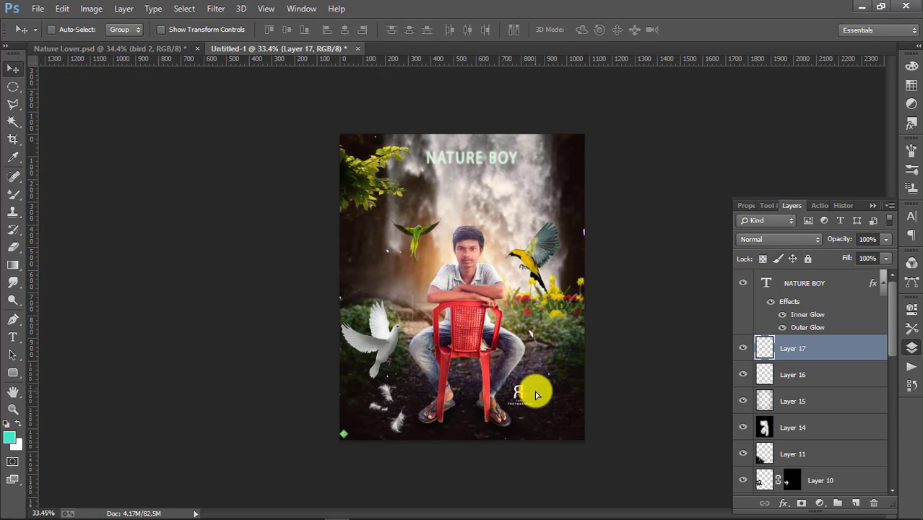
pyautogui.hotkey('ctrl', 't')
pyautogui.press('Return')
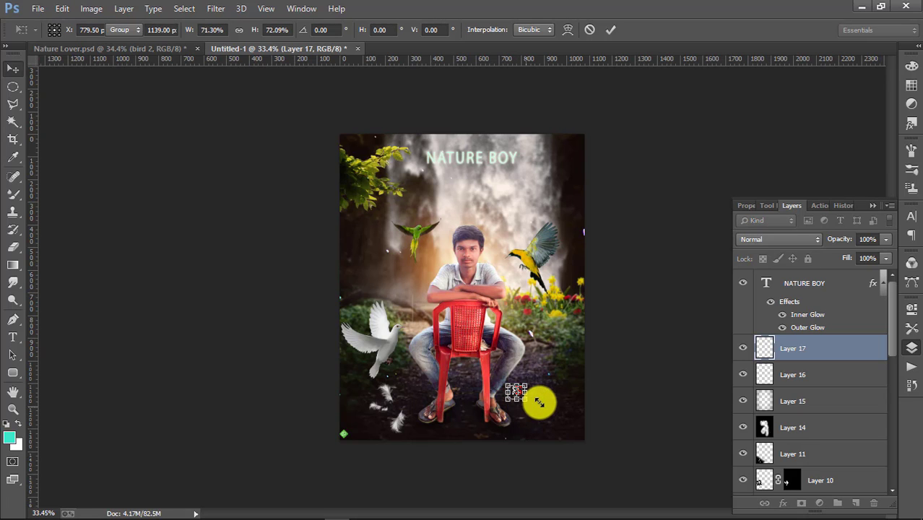